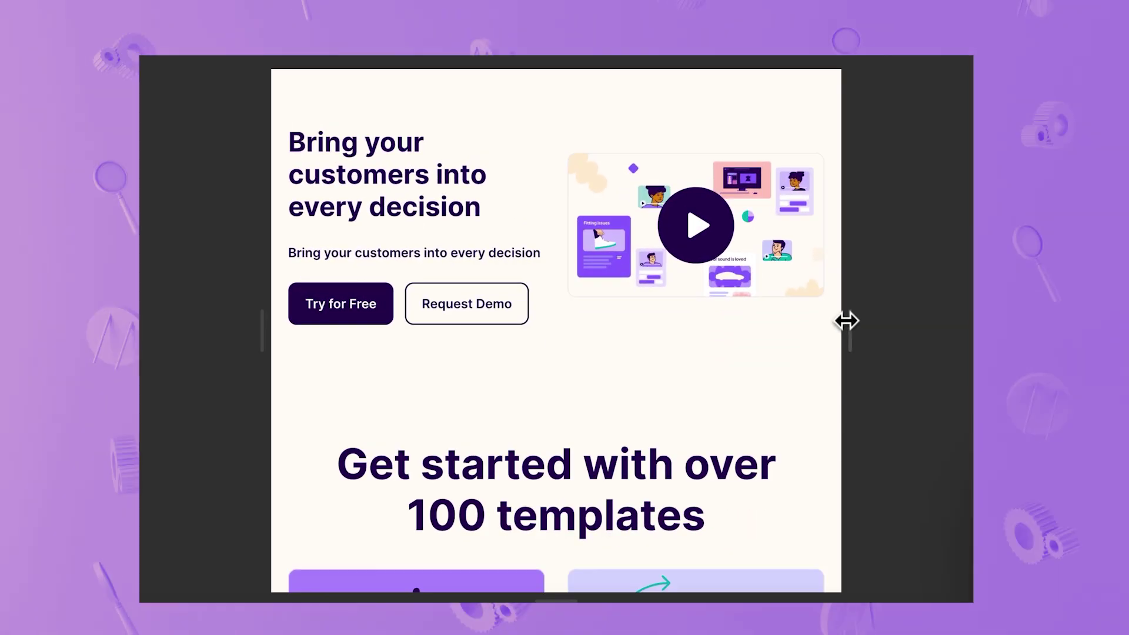
Step: Narrow the page preview slightly and set the template grid's columns to Auto in its advanced layout options
{"action": "left_click_drag", "start_coordinate": [847, 320], "coordinate": [824, 317]}
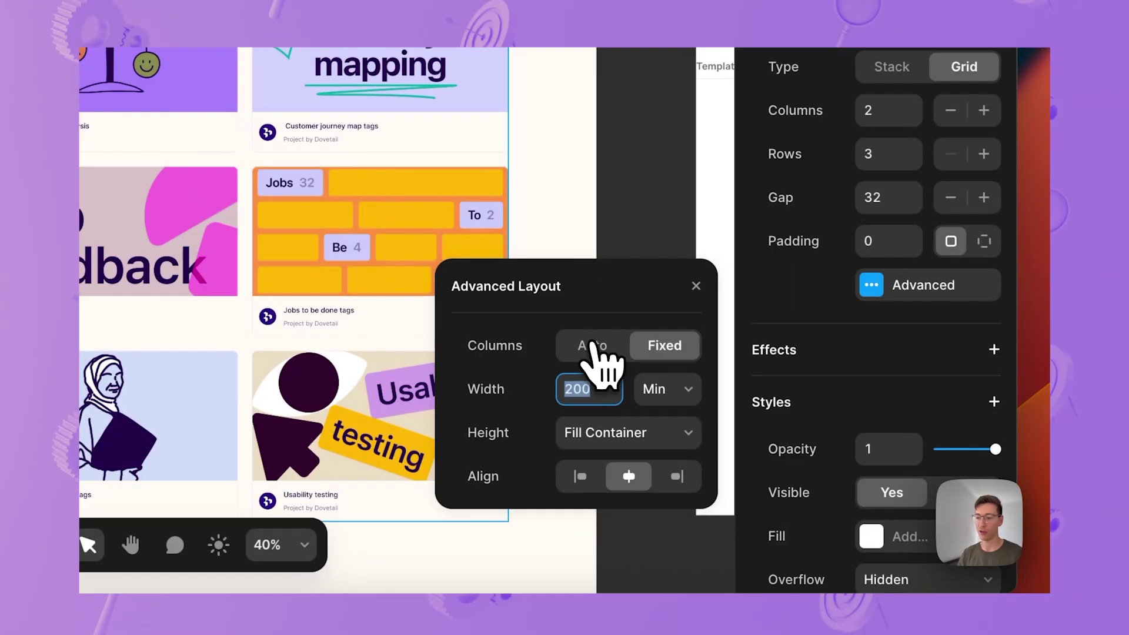
{"action": "left_click", "coordinate": [593, 346]}
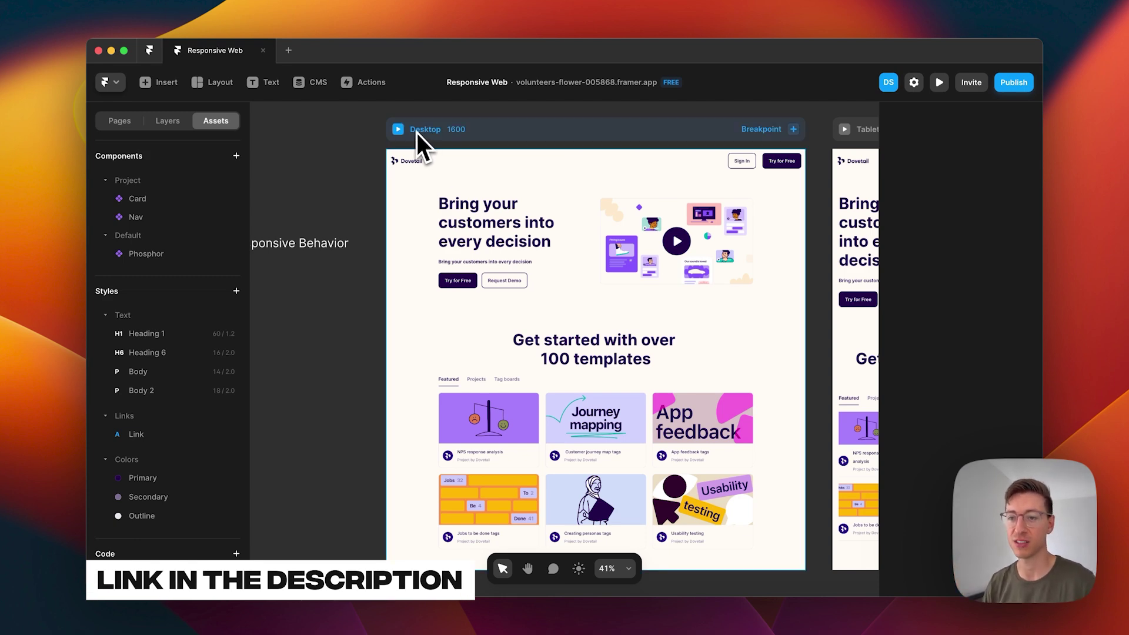
Step: Preview the Desktop page, scroll through its sections and check its responsiveness at widths of 1096 and 1462
{"action": "left_click", "coordinate": [399, 129]}
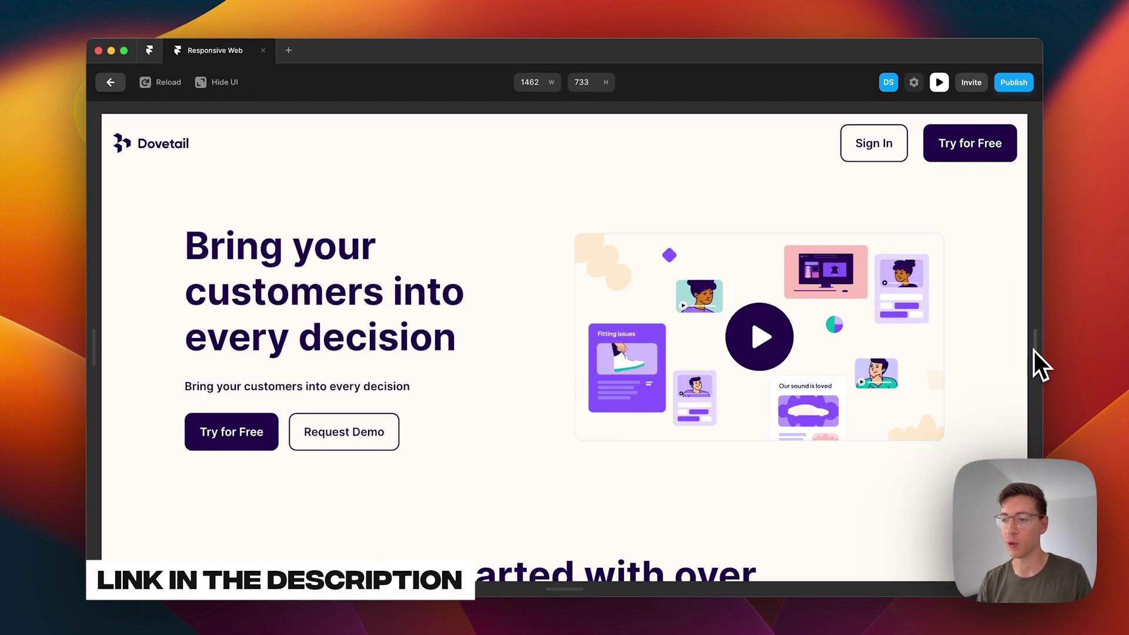
{"action": "scroll", "coordinate": [834, 347], "scroll_direction": "down", "scroll_amount": 2}
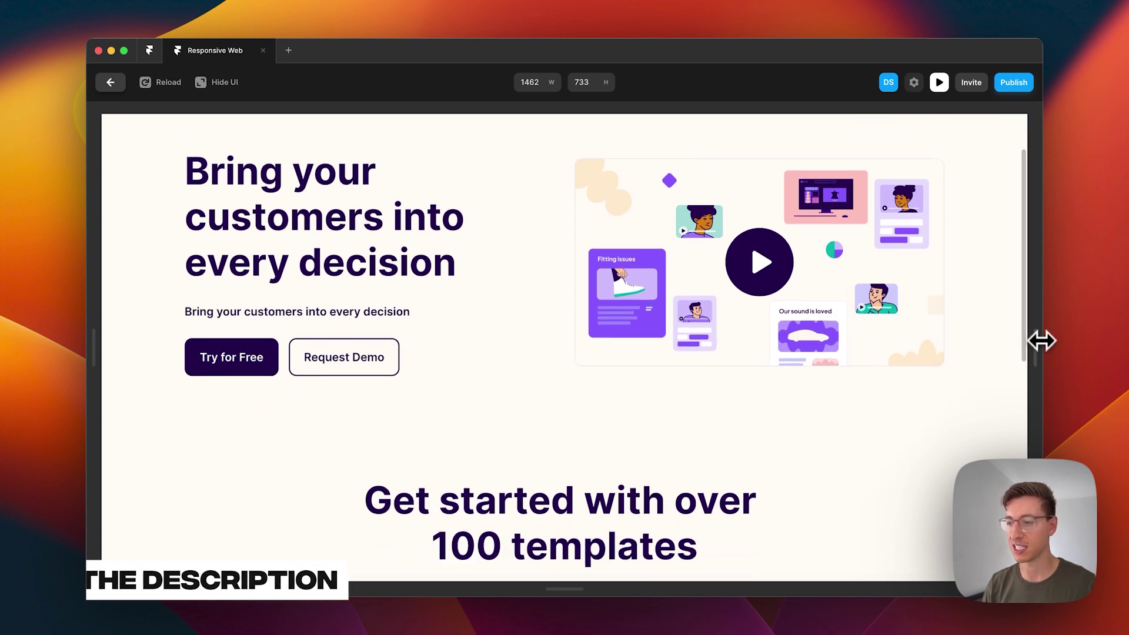
{"action": "left_click_drag", "start_coordinate": [1042, 340], "coordinate": [922, 355]}
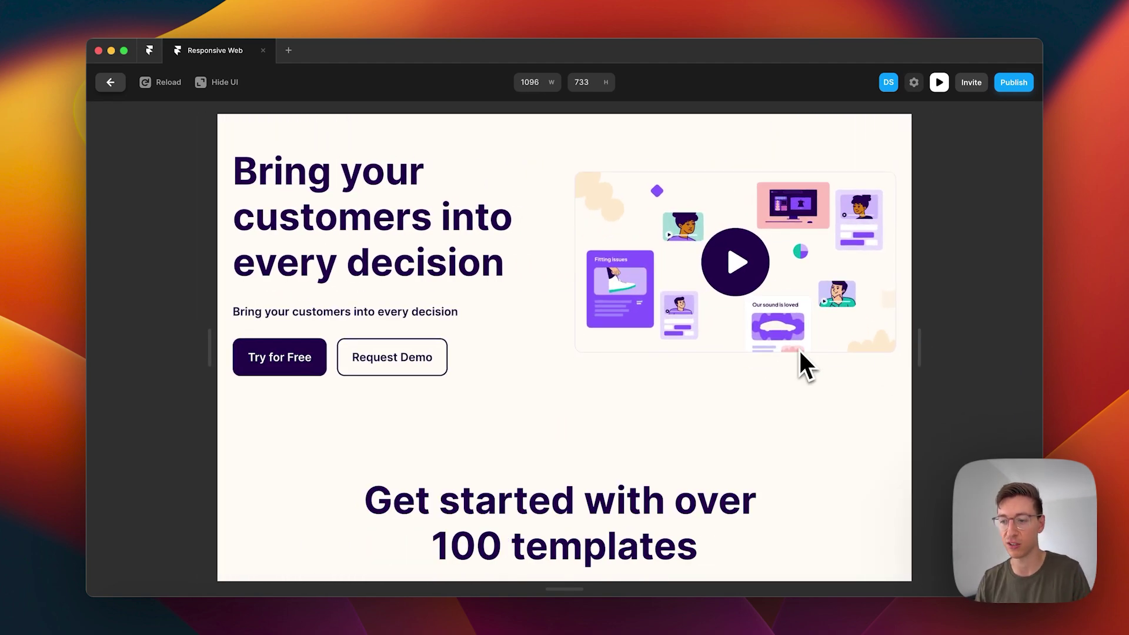
{"action": "scroll", "coordinate": [759, 359], "scroll_direction": "down", "scroll_amount": 5}
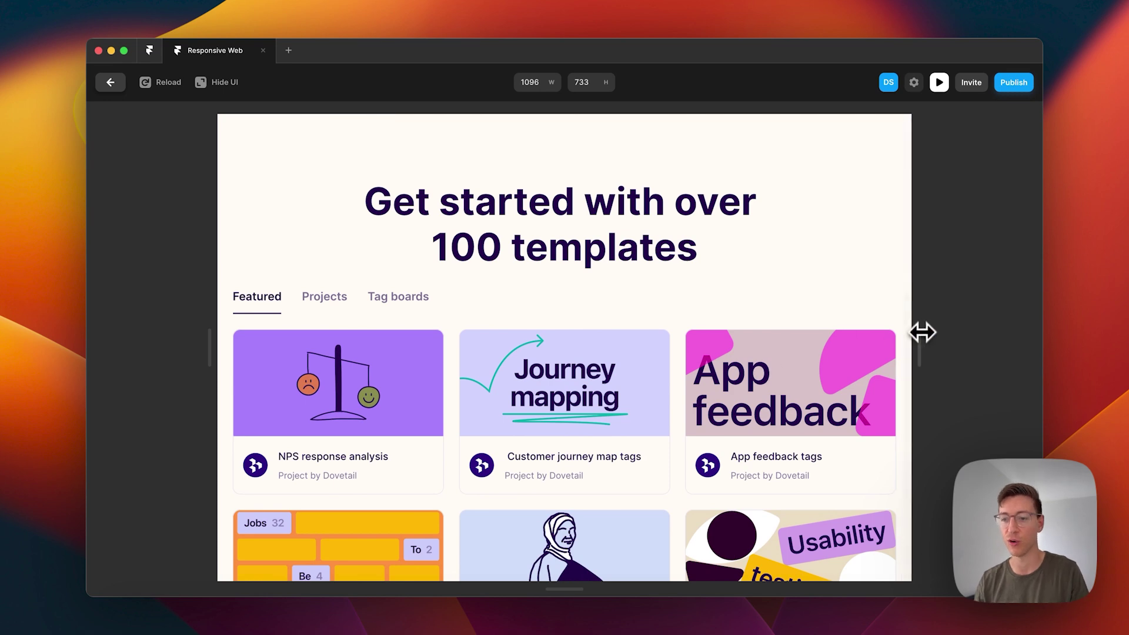
{"action": "left_click_drag", "start_coordinate": [922, 333], "coordinate": [1041, 305]}
{"action": "scroll", "coordinate": [700, 362], "scroll_direction": "down", "scroll_amount": 4}
{"action": "scroll", "coordinate": [888, 383], "scroll_direction": "up", "scroll_amount": 5}
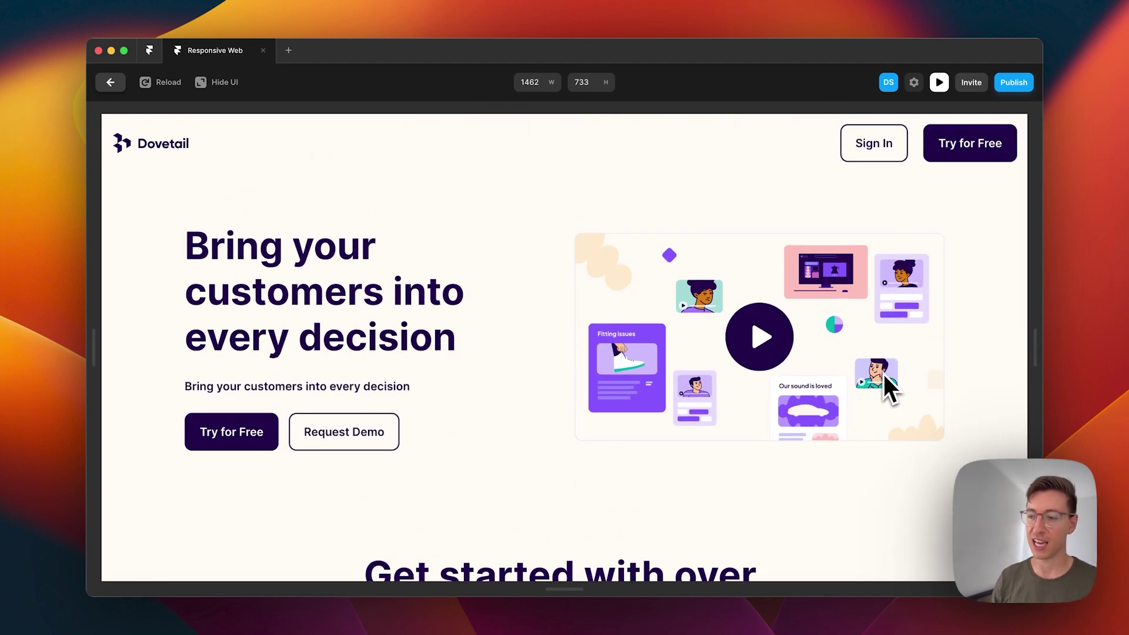
{"action": "left_click_drag", "start_coordinate": [1036, 396], "coordinate": [912, 380]}
{"action": "key", "text": "Escape"}
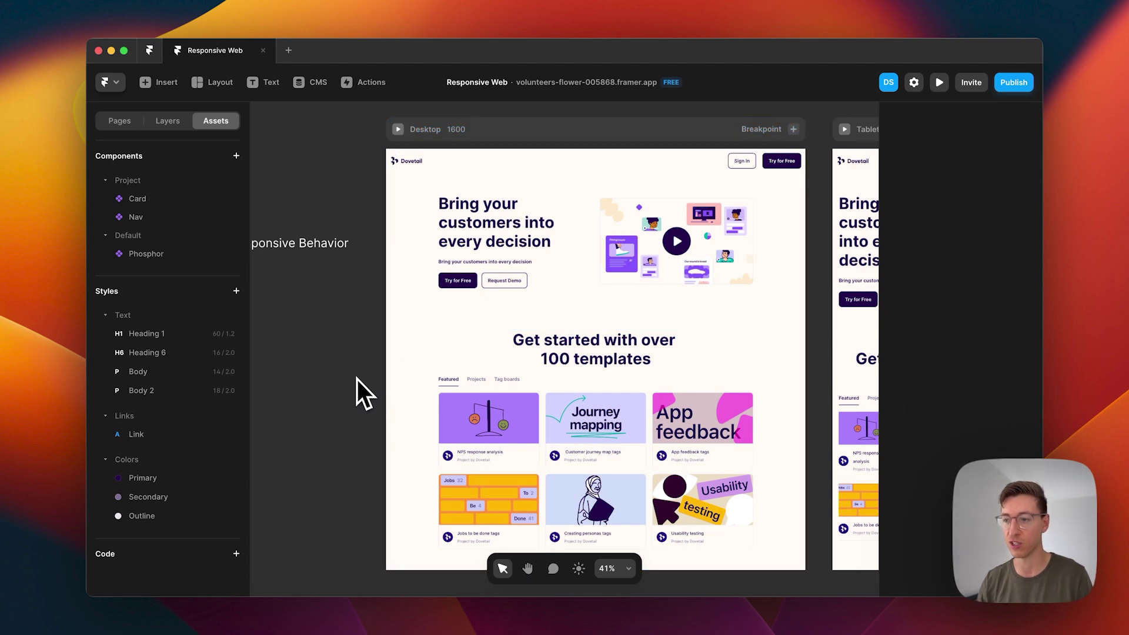
Step: Examine the Desktop, Tablet and Phone breakpoint layouts and the list of responsive design topics on the canvas
{"action": "scroll", "coordinate": [614, 351], "scroll_direction": "right", "scroll_amount": 10}
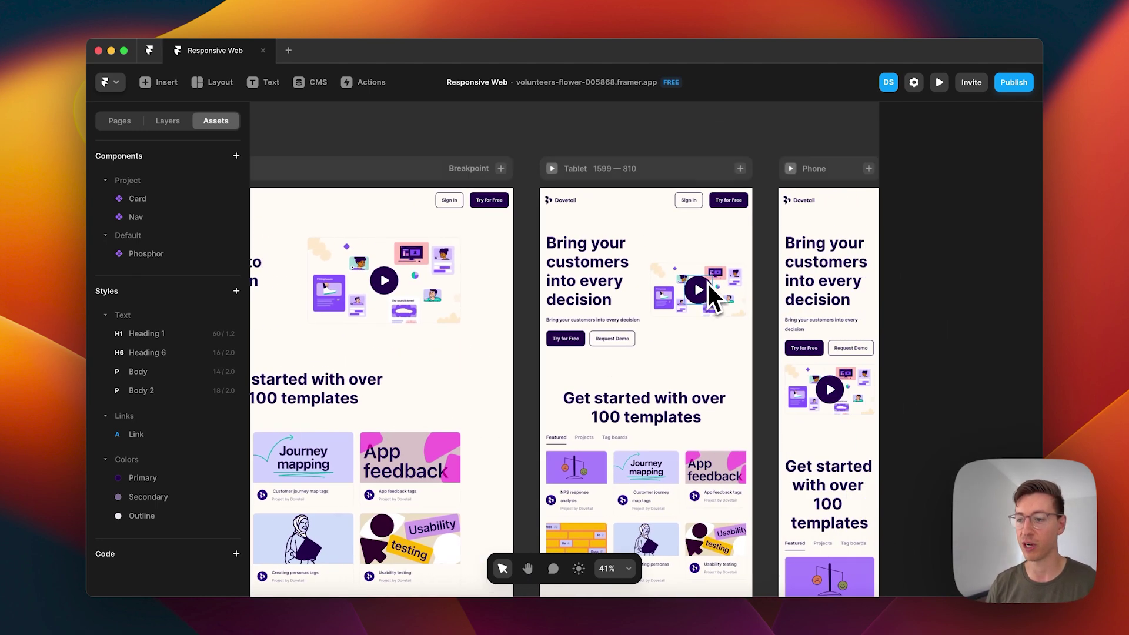
{"action": "scroll", "coordinate": [754, 282], "scroll_direction": "right", "scroll_amount": 2}
{"action": "scroll", "coordinate": [761, 280], "scroll_direction": "left", "scroll_amount": 4}
{"action": "scroll", "coordinate": [761, 280], "scroll_direction": "down", "scroll_amount": 2}
{"action": "scroll", "coordinate": [761, 280], "scroll_direction": "down", "scroll_amount": 2}
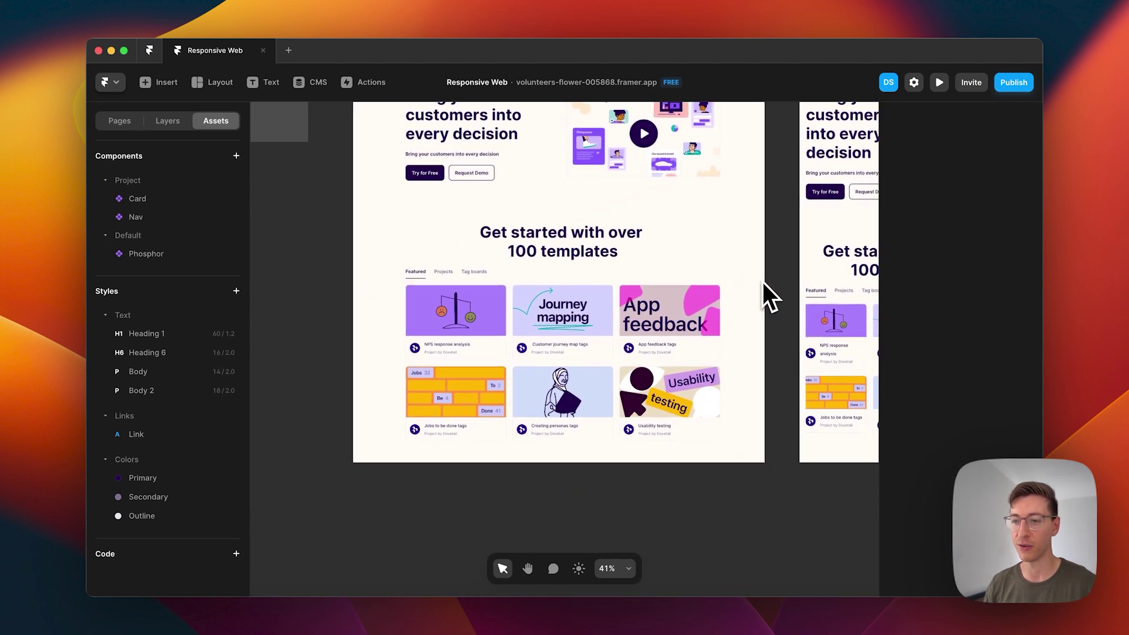
{"action": "scroll", "coordinate": [761, 280], "scroll_direction": "left", "scroll_amount": 10}
{"action": "scroll", "coordinate": [761, 280], "scroll_direction": "up", "scroll_amount": 4}
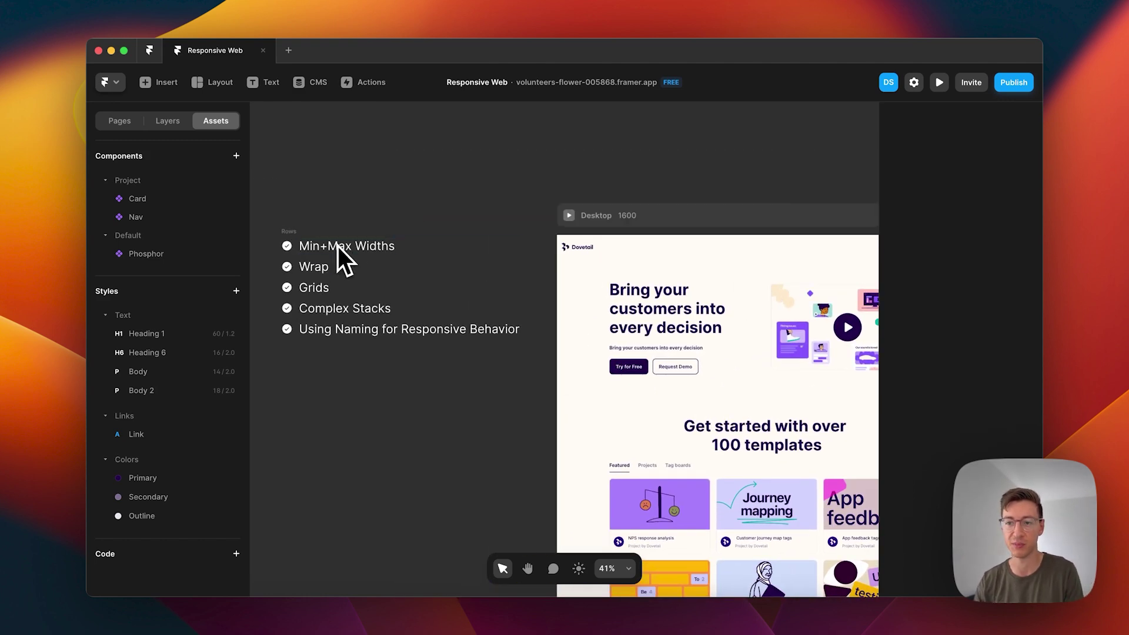
{"action": "scroll", "coordinate": [307, 292], "scroll_direction": "left", "scroll_amount": 2}
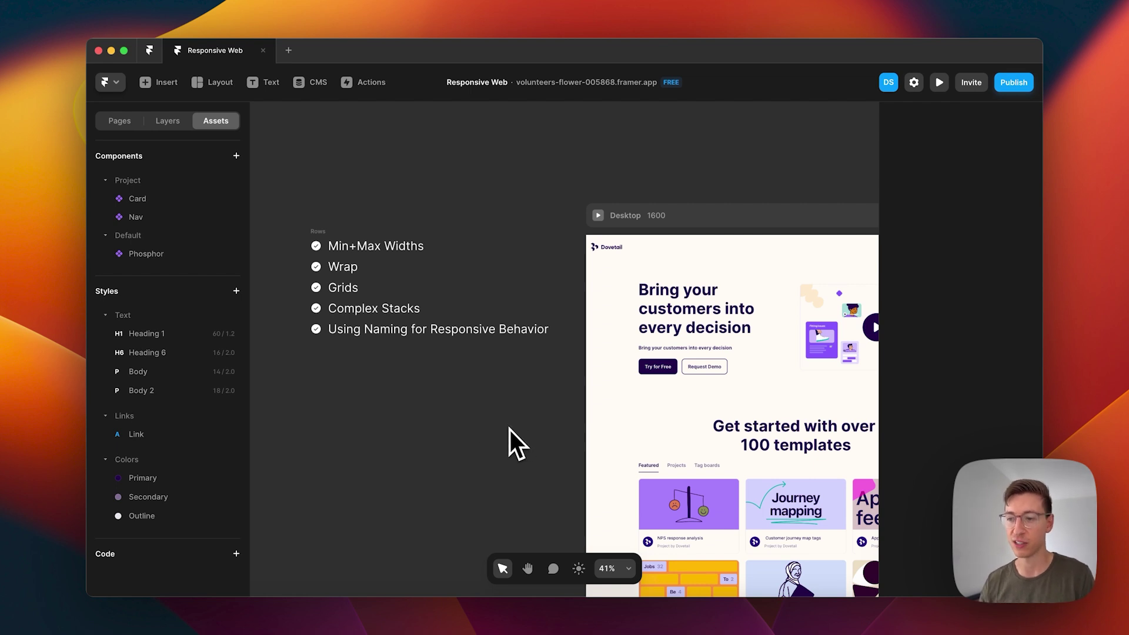
{"action": "scroll", "coordinate": [510, 430], "scroll_direction": "right", "scroll_amount": 2}
{"action": "scroll", "coordinate": [510, 429], "scroll_direction": "down", "scroll_amount": 1}
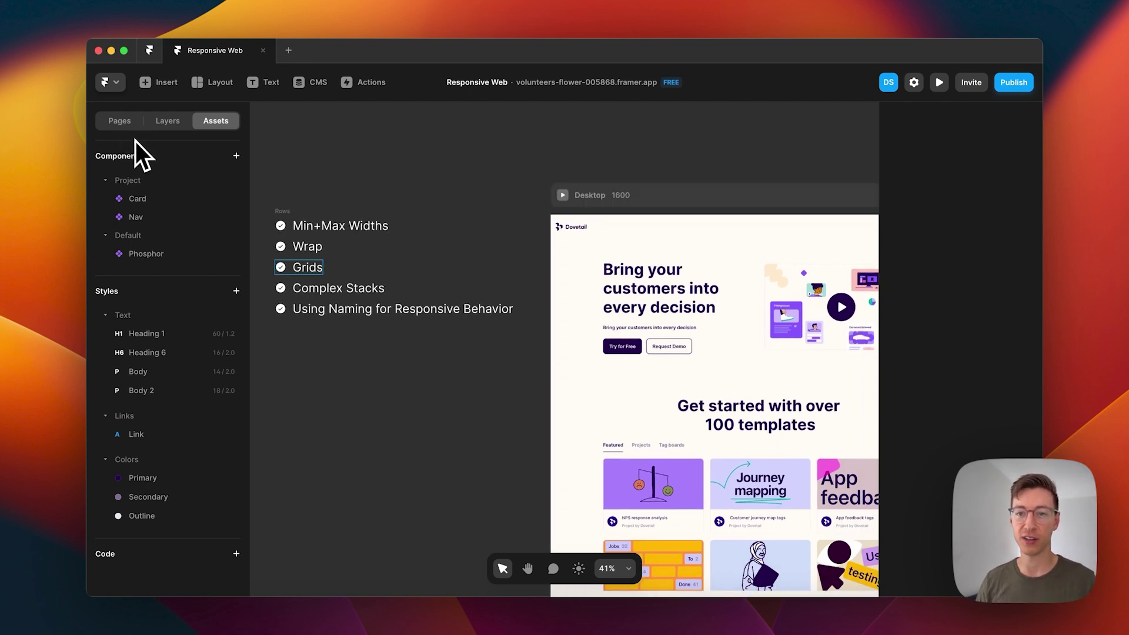
Step: Add a new blank web page to the project
{"action": "left_click", "coordinate": [120, 123]}
{"action": "left_click", "coordinate": [237, 160]}
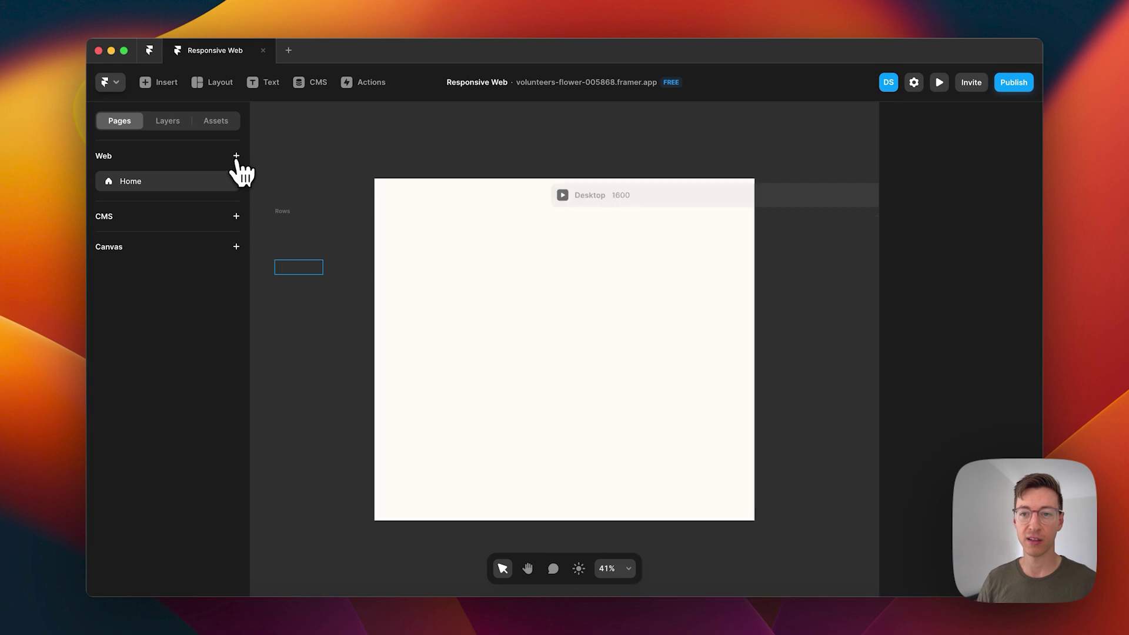
{"action": "left_click", "coordinate": [285, 210]}
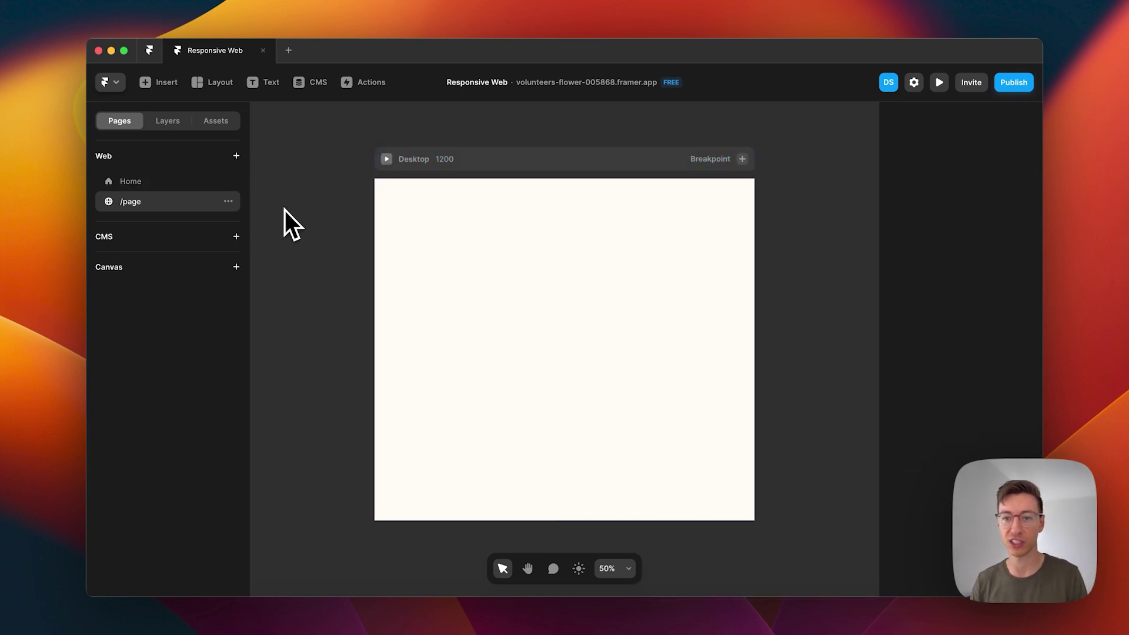
Step: Copy the Nav, Hero and Templates sections from the Home page's Desktop layout onto the /page canvas, beside its blank Desktop breakpoint
{"action": "left_click", "coordinate": [142, 183]}
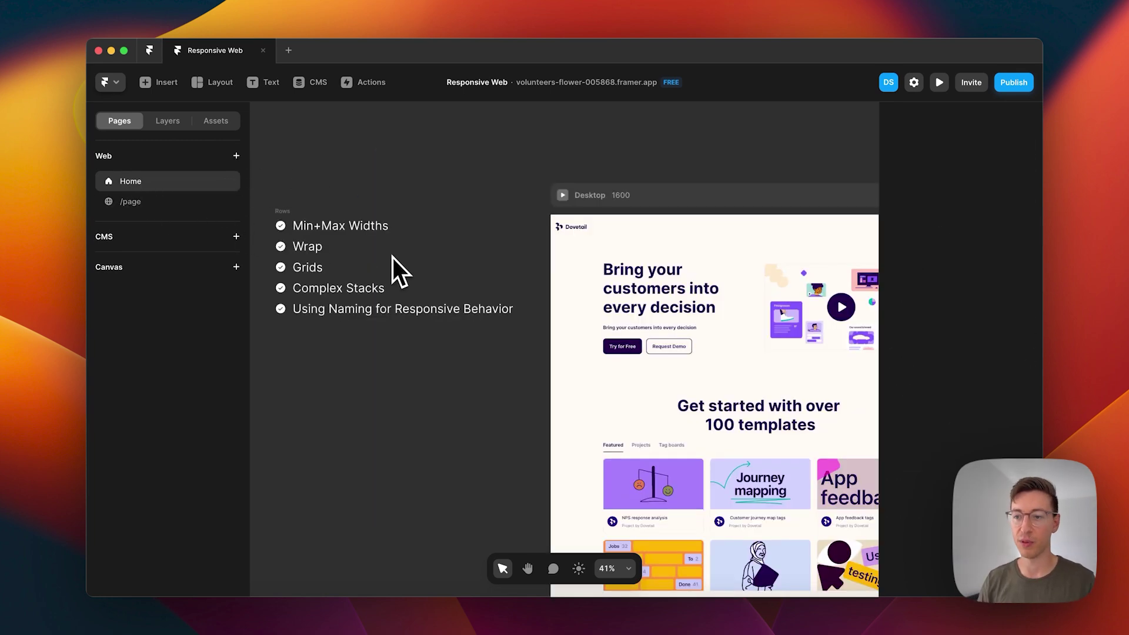
{"action": "scroll", "coordinate": [535, 281], "scroll_direction": "down", "scroll_amount": 5}
{"action": "left_click", "coordinate": [564, 287]}
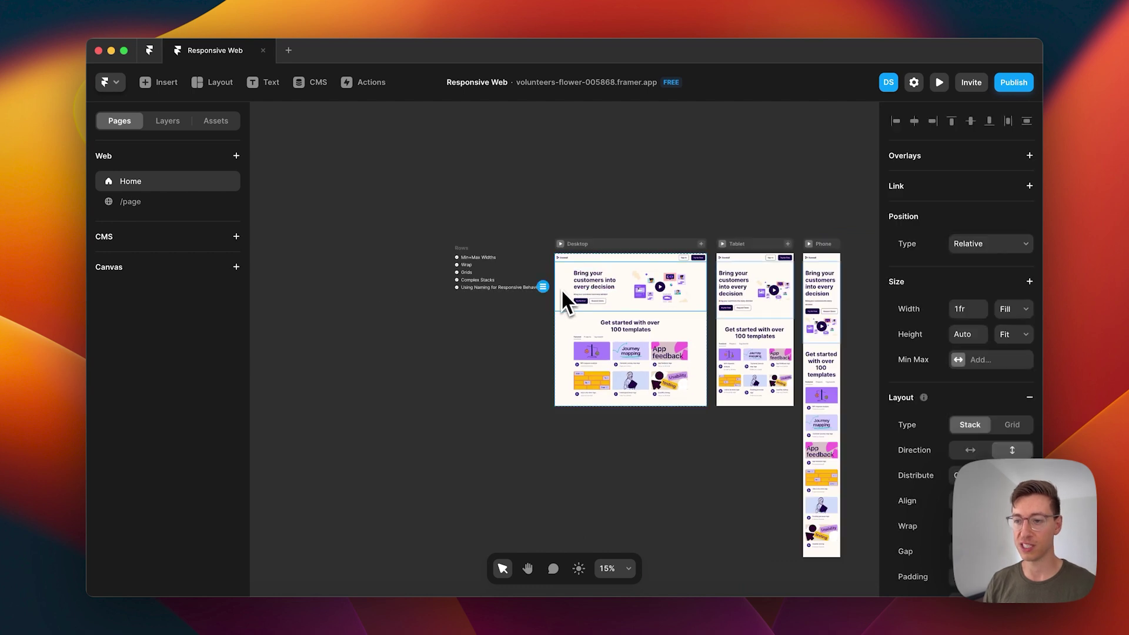
{"action": "left_click", "coordinate": [585, 260]}
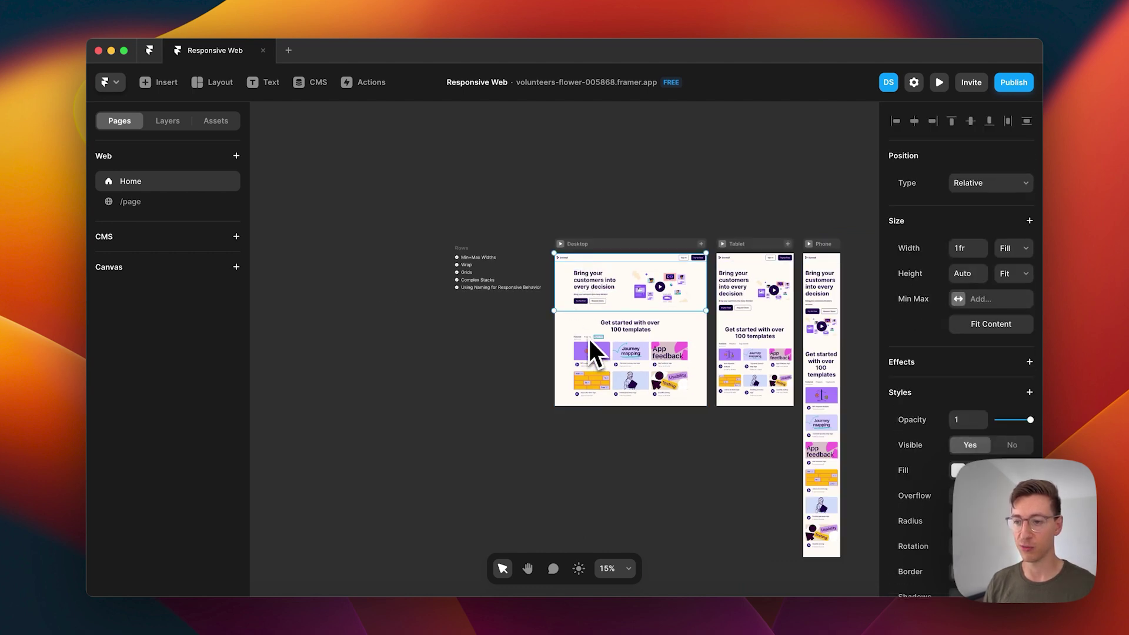
{"action": "key", "text": "Escape"}
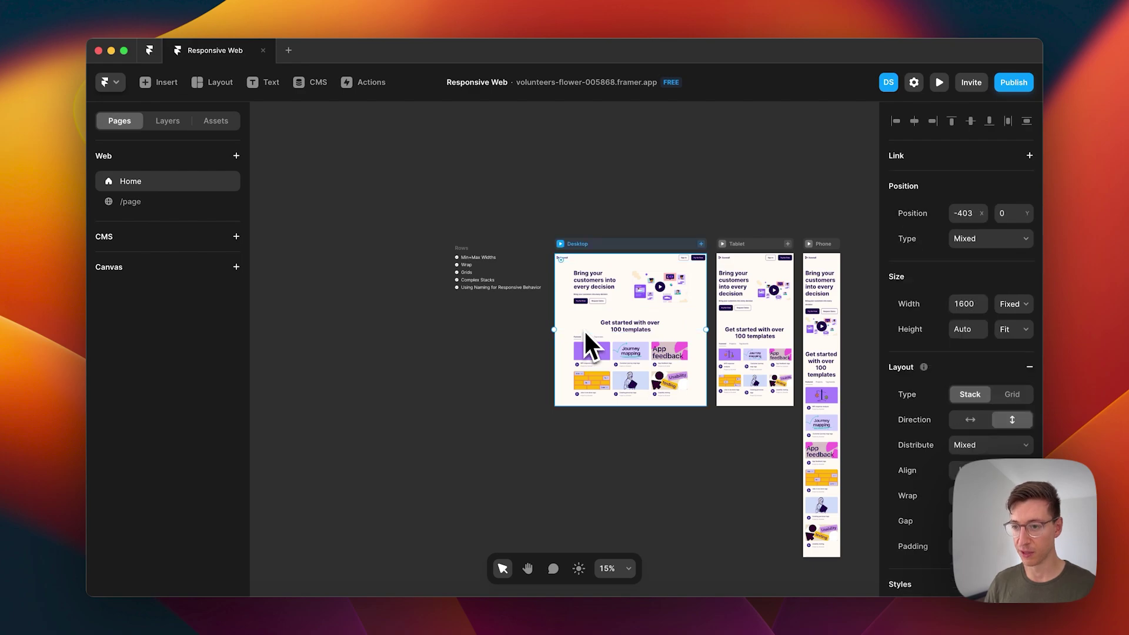
{"action": "key", "text": "super+plus"}
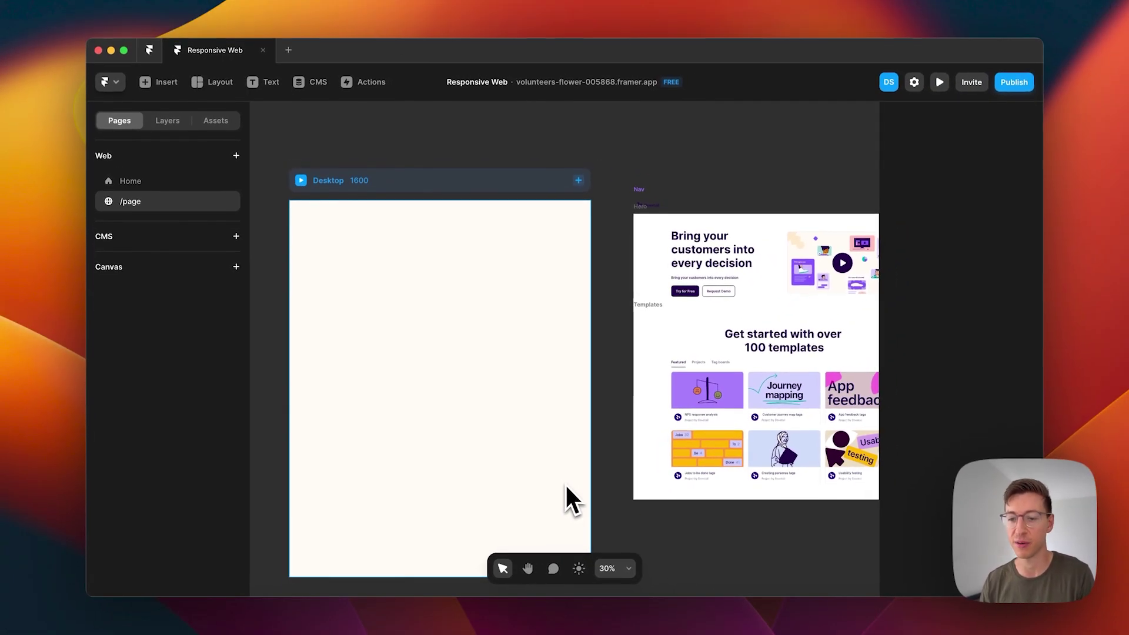
{"action": "key", "text": "Escape"}
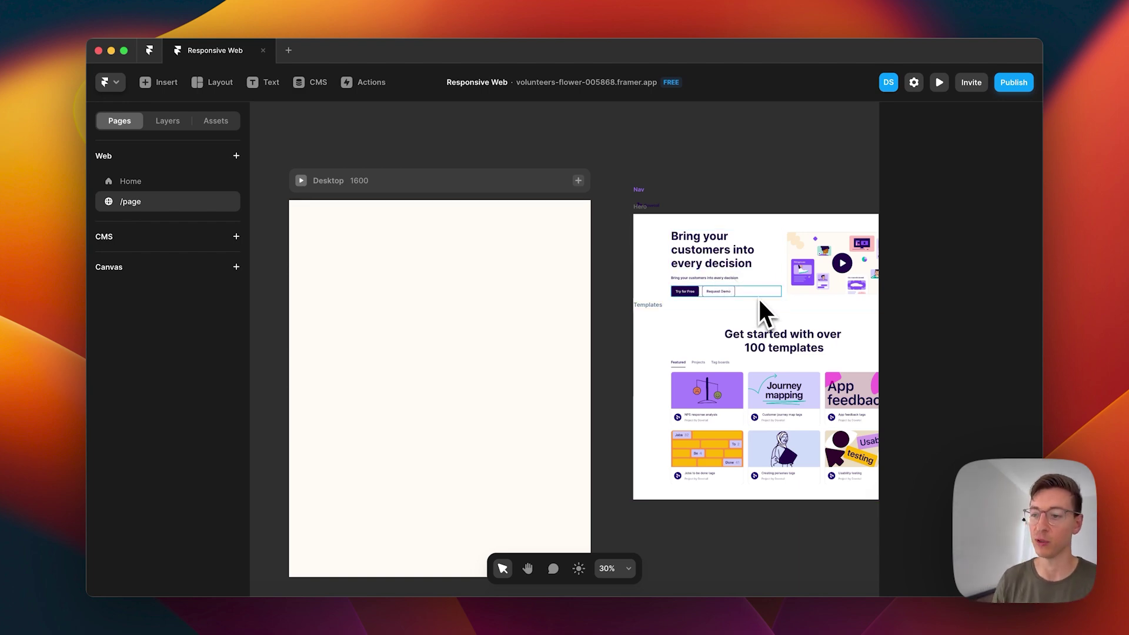
Step: Place copies of the hero's heading, subtitle and button row in the upper part of the blank Desktop page, aligned at their left edges
{"action": "left_click", "coordinate": [747, 277]}
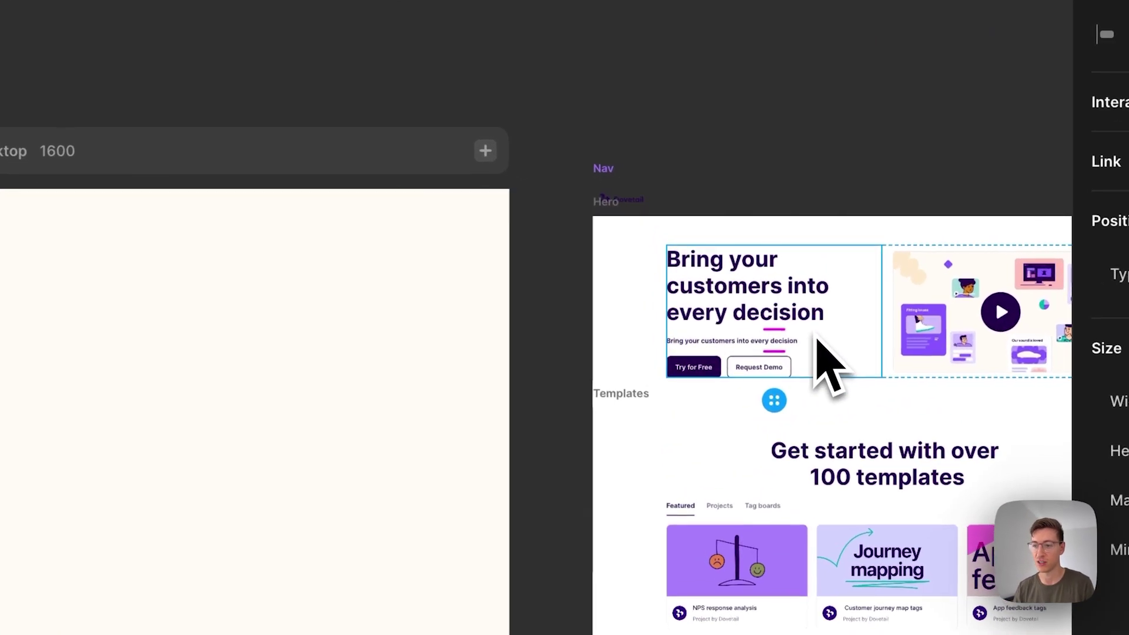
{"action": "key", "text": "Escape"}
{"action": "scroll", "coordinate": [511, 376], "scroll_direction": "down", "scroll_amount": 5}
{"action": "scroll", "coordinate": [506, 377], "scroll_direction": "up", "scroll_amount": 3}
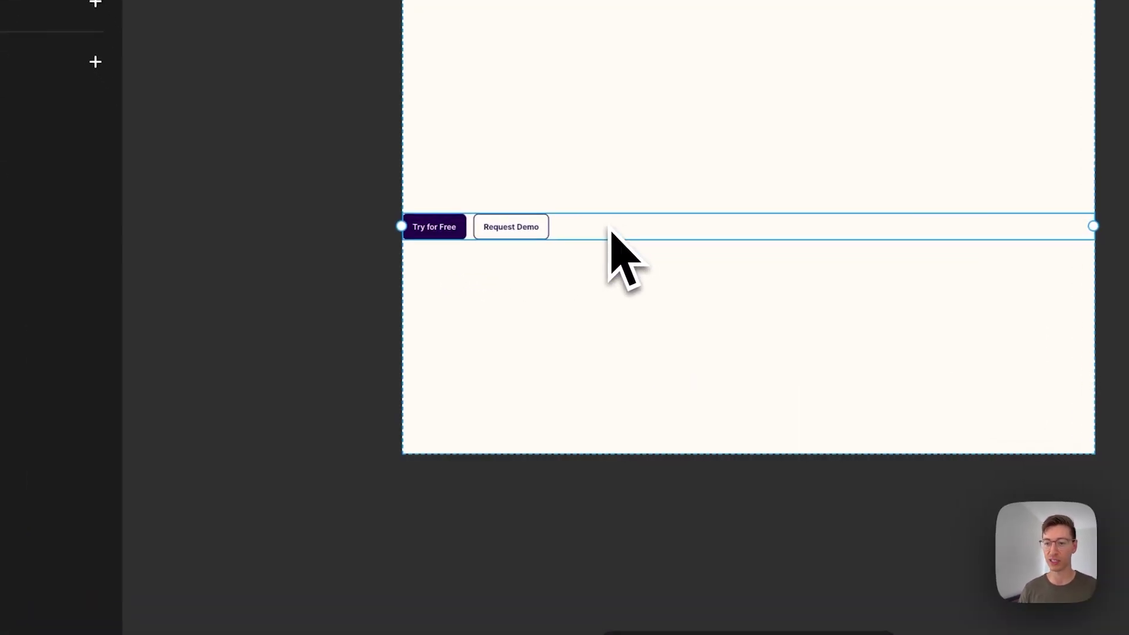
{"action": "scroll", "coordinate": [580, 252], "scroll_direction": "up", "scroll_amount": 5}
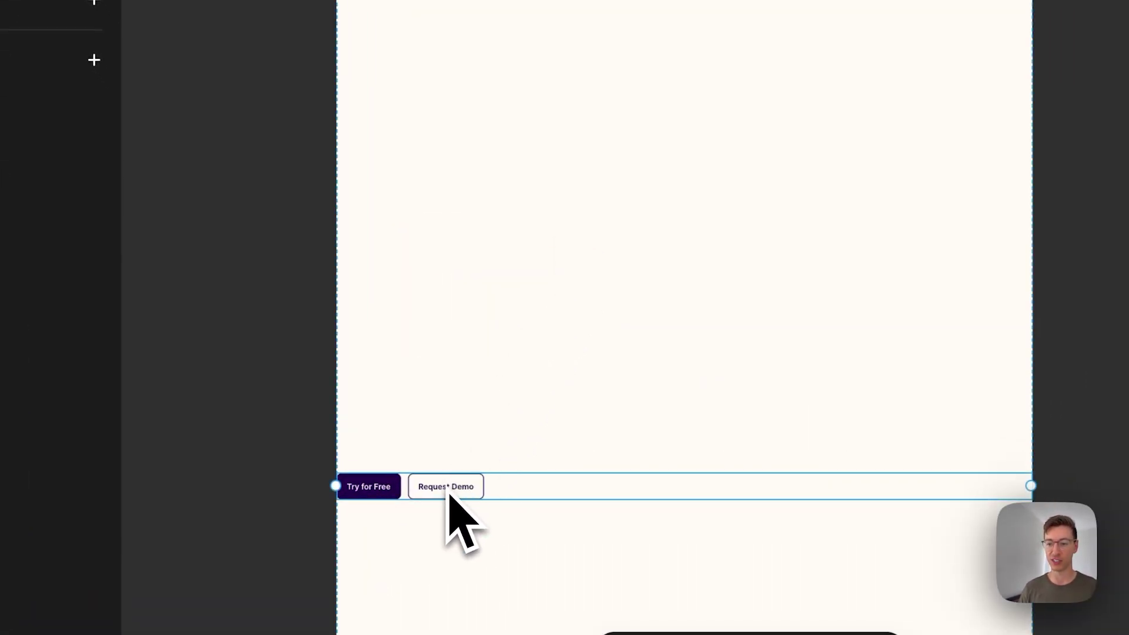
{"action": "left_click_drag", "start_coordinate": [510, 499], "coordinate": [342, 281]}
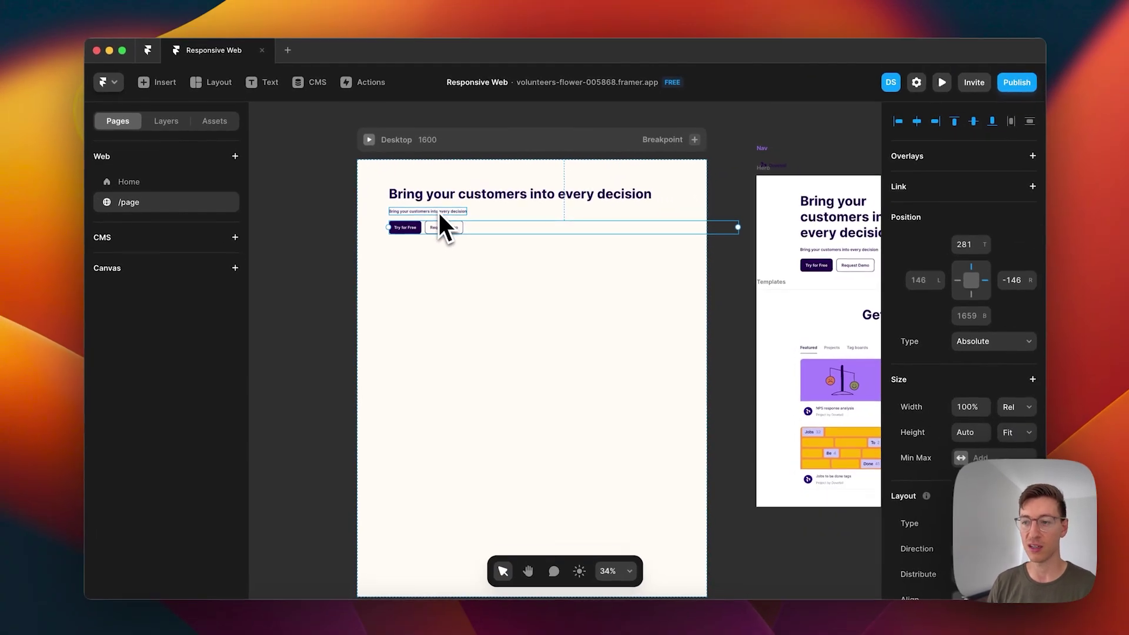
Step: Wrap the heading, subtitle and button row in a vertical stack with its width and height set to Fit
{"action": "scroll", "coordinate": [438, 210], "scroll_direction": "up", "scroll_amount": 2}
{"action": "scroll", "coordinate": [438, 210], "scroll_direction": "right", "scroll_amount": 3}
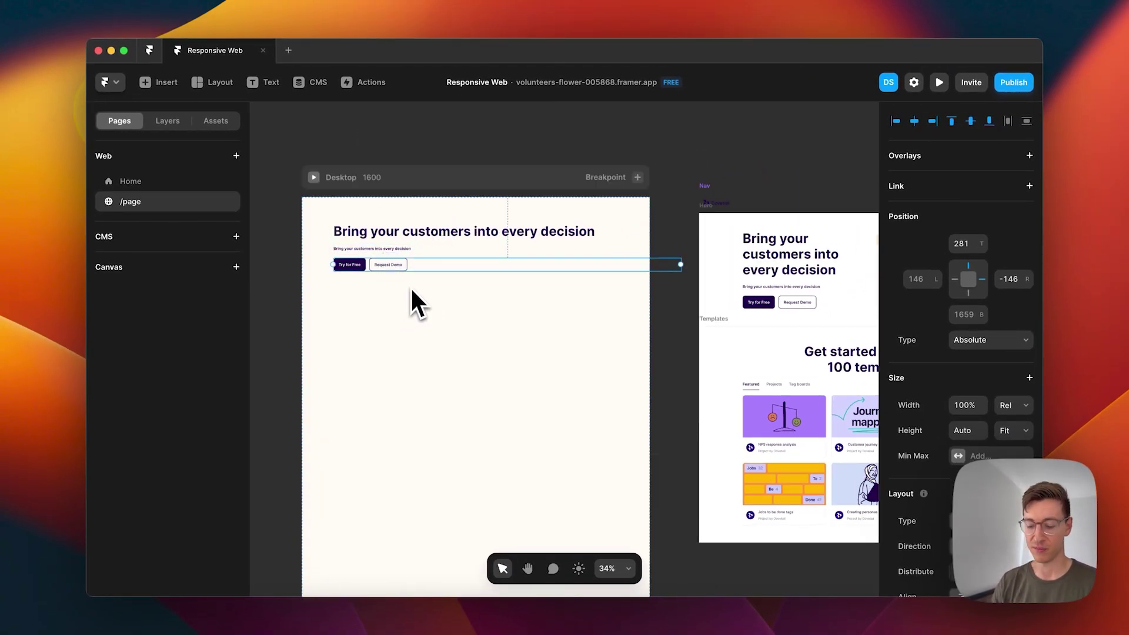
{"action": "left_click", "coordinate": [377, 250], "text": "shift"}
{"action": "left_click", "coordinate": [374, 236], "text": "shift"}
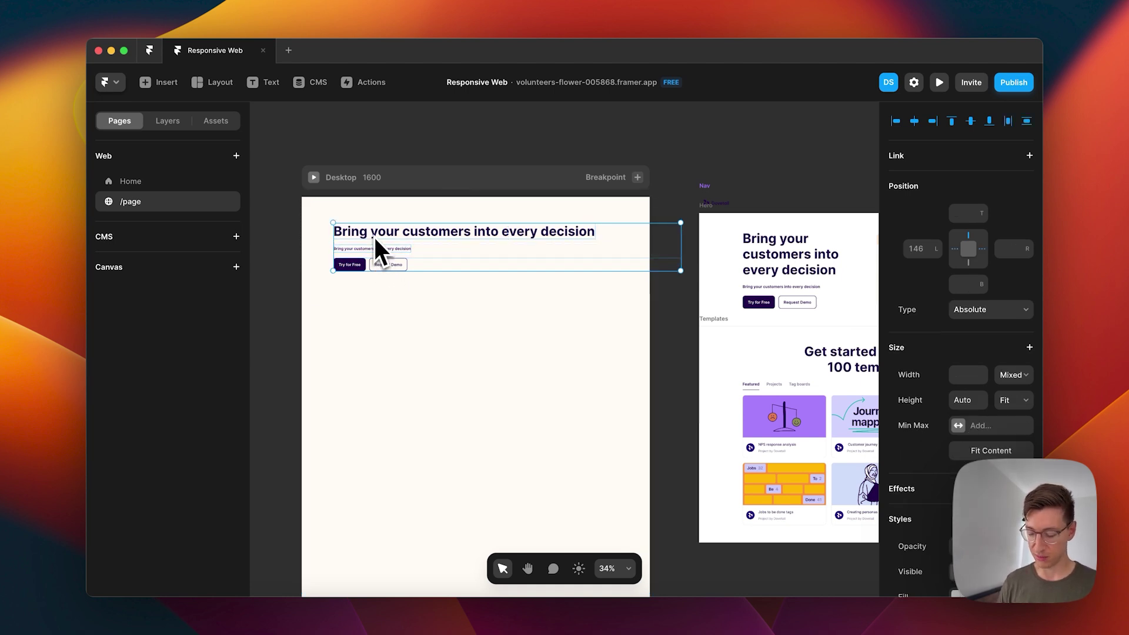
{"action": "key", "text": "alt+super+Return"}
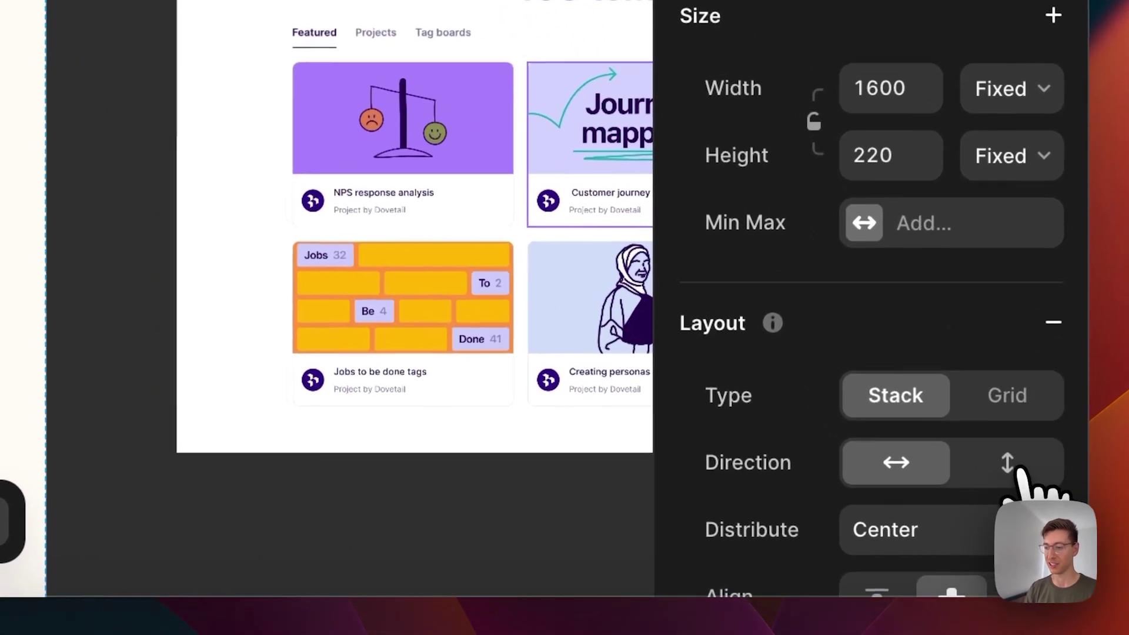
{"action": "left_click", "coordinate": [1021, 470]}
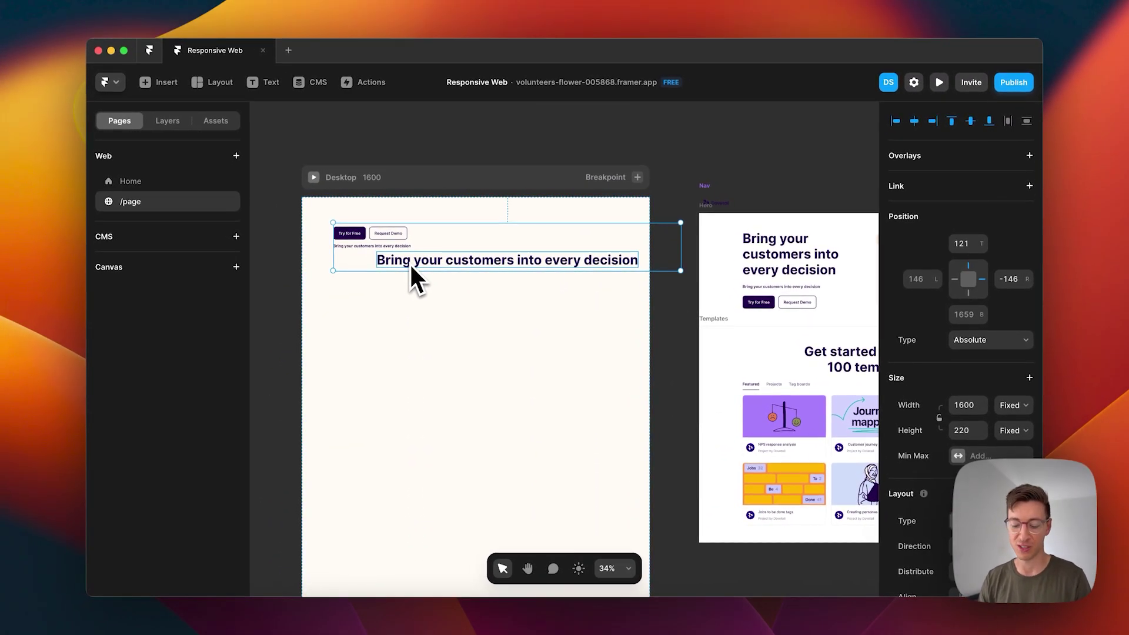
{"action": "key", "text": "shift+a"}
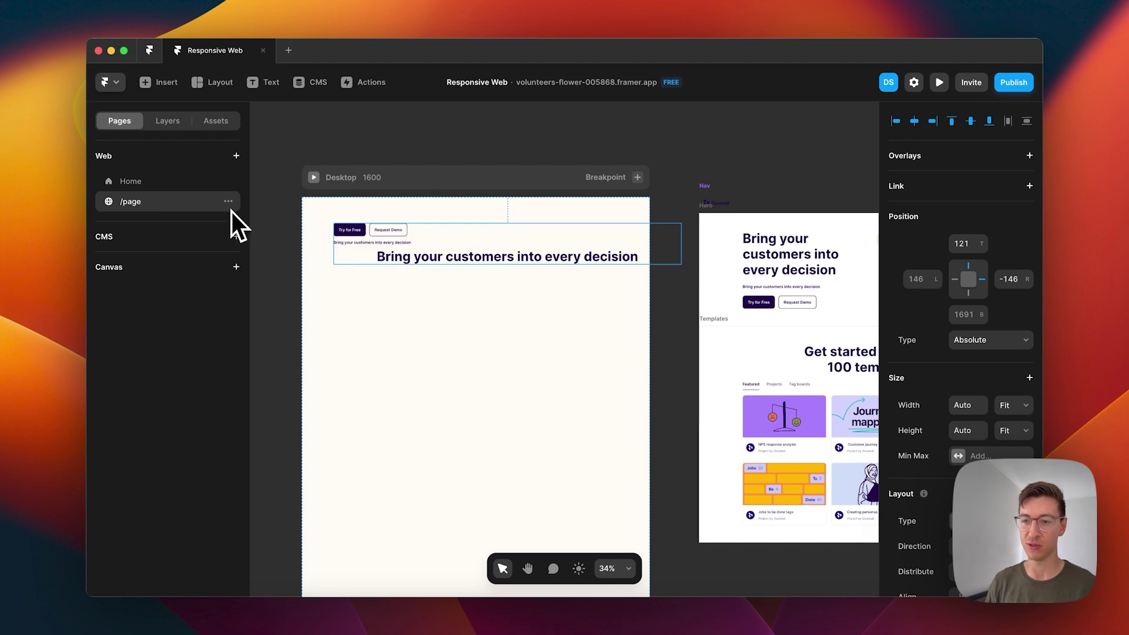
Step: Move the heading to the first position in the stack and set its width to Fill
{"action": "left_click", "coordinate": [454, 249]}
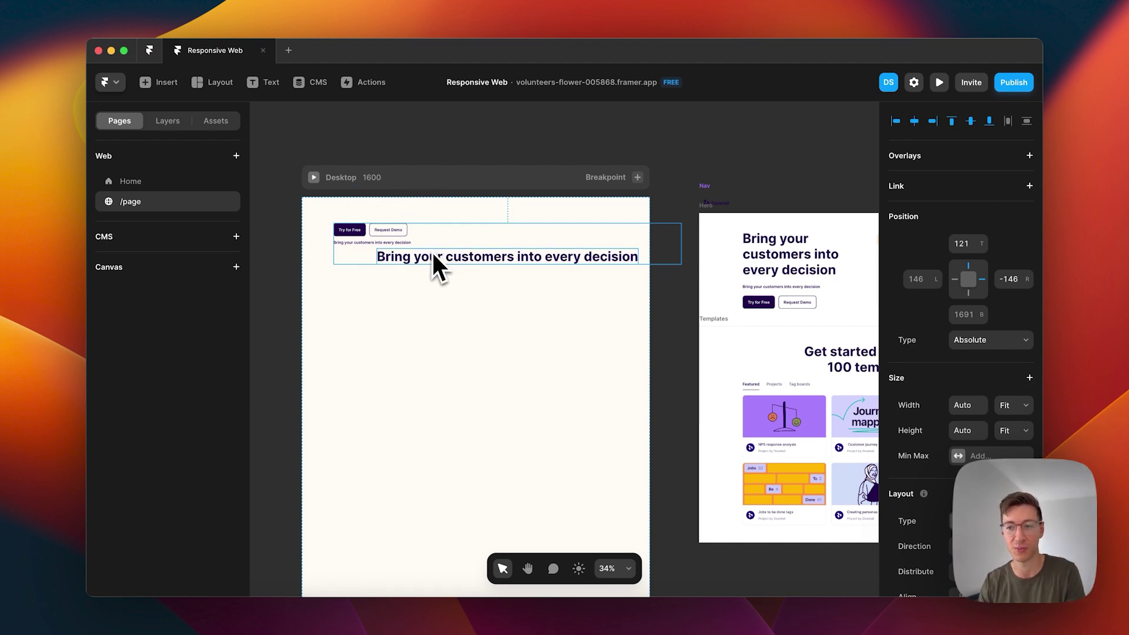
{"action": "key", "text": "super+bracketright"}
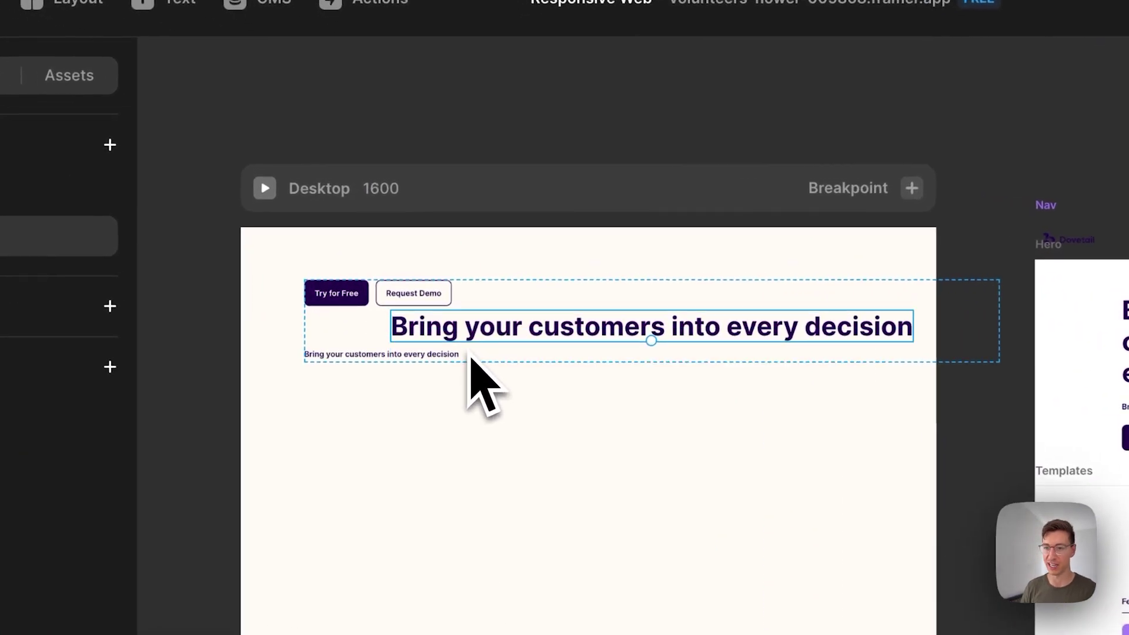
{"action": "key", "text": "super+bracketright"}
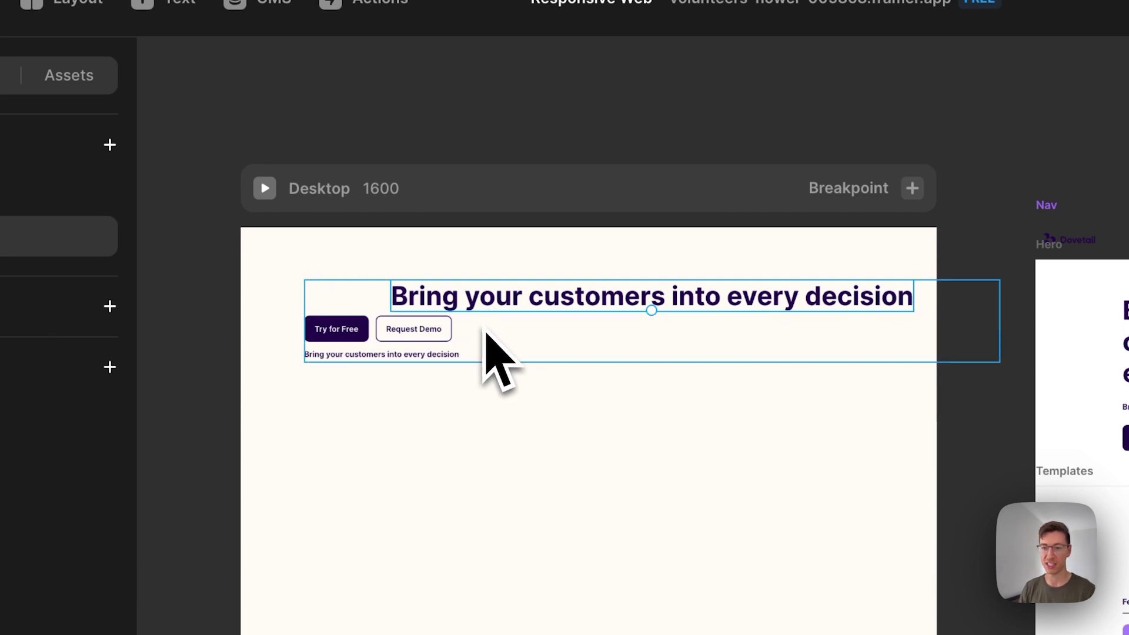
{"action": "key", "text": "super+bracketright"}
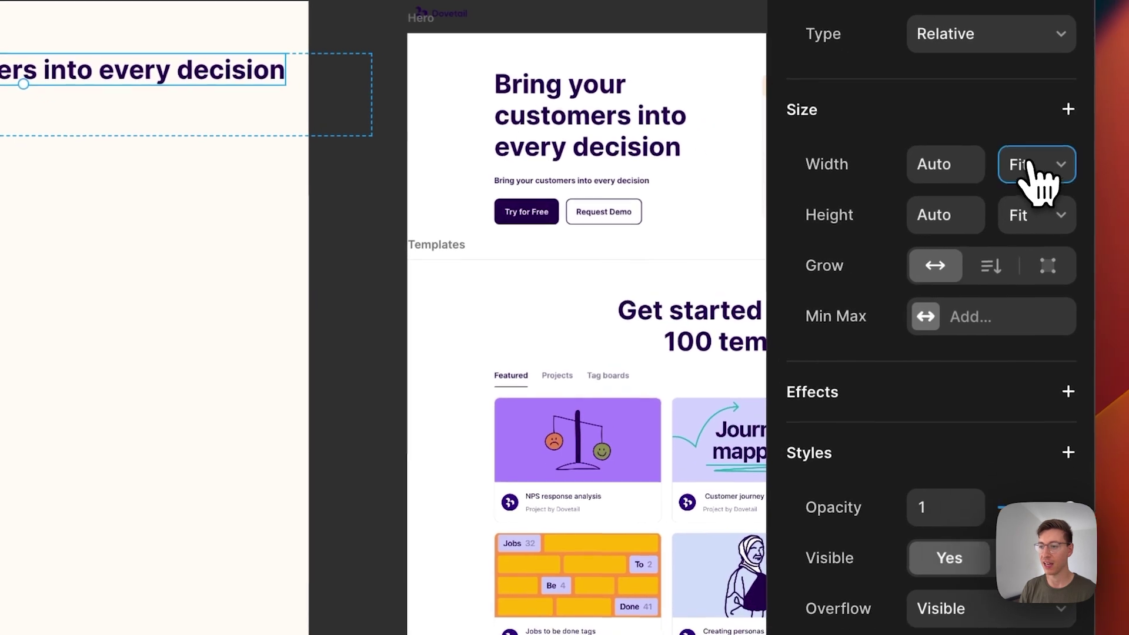
{"action": "left_click", "coordinate": [1030, 165]}
{"action": "left_click", "coordinate": [995, 140]}
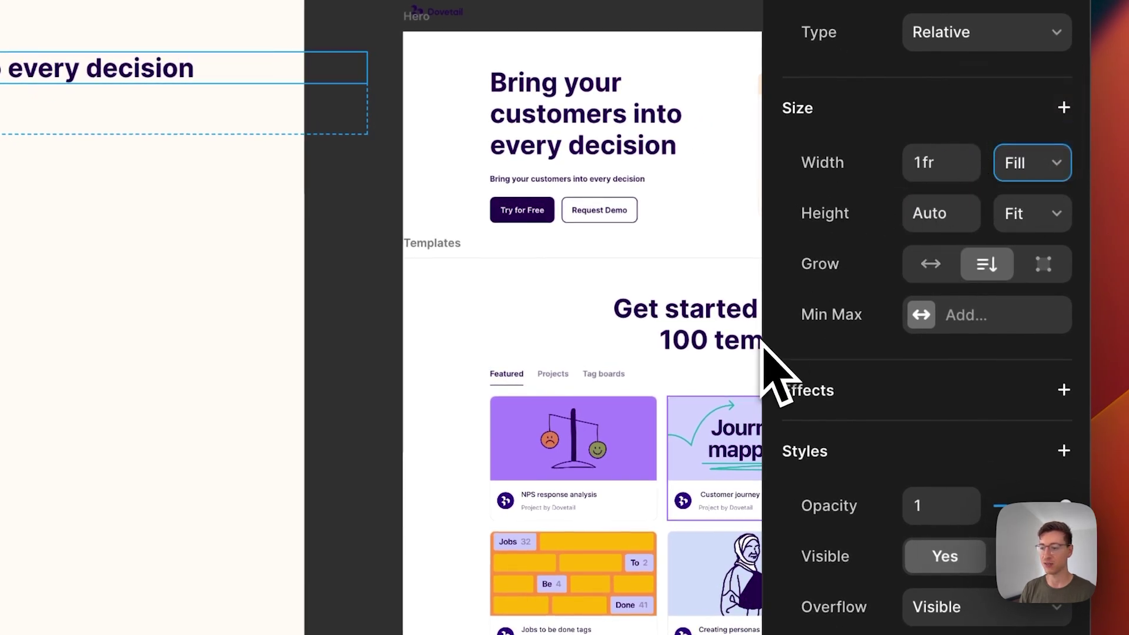
Step: Set the widths of the subtitle and the button row inside the hero text stack to Fill
{"action": "scroll", "coordinate": [961, 479], "scroll_direction": "down", "scroll_amount": 10}
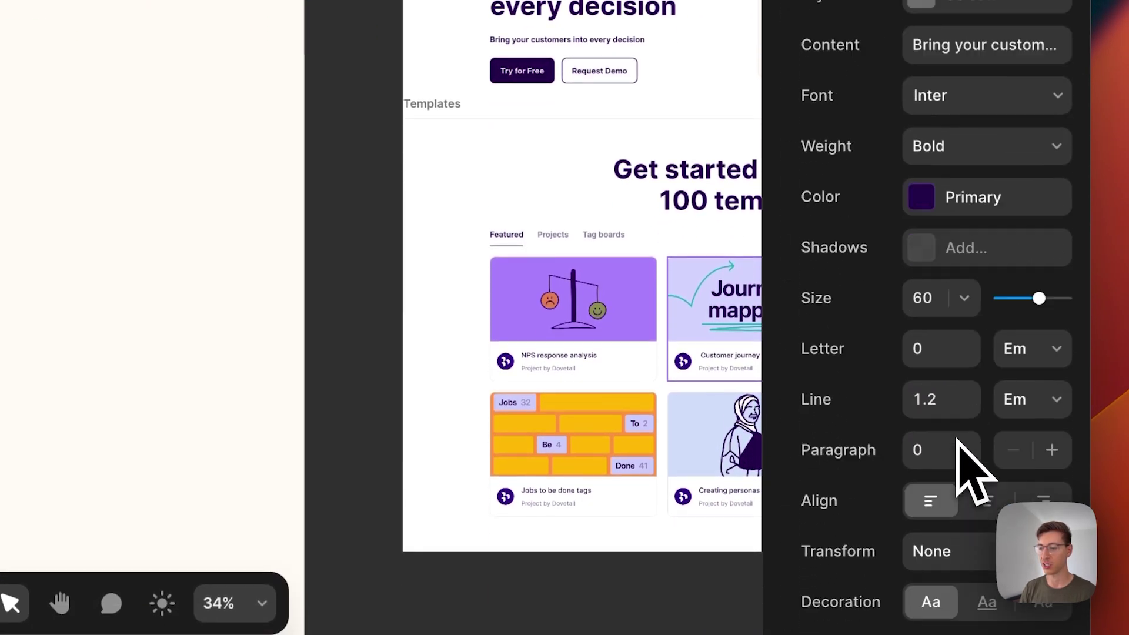
{"action": "scroll", "coordinate": [958, 440], "scroll_direction": "down", "scroll_amount": 3}
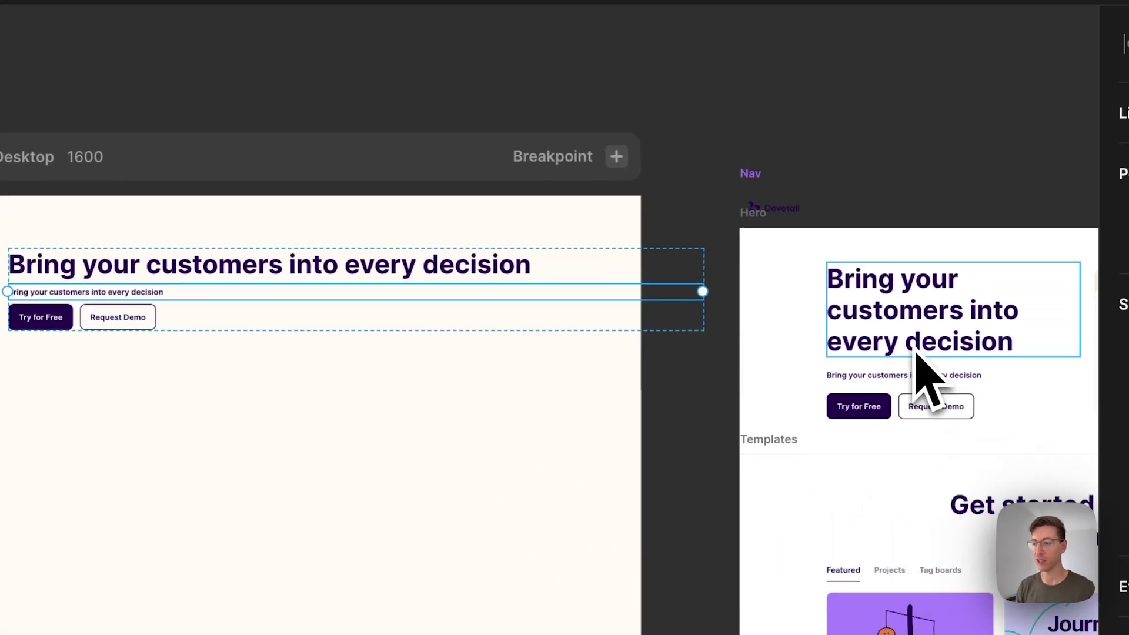
{"action": "scroll", "coordinate": [1049, 55], "scroll_direction": "up", "scroll_amount": 10}
{"action": "left_click", "coordinate": [1047, 23]}
{"action": "left_click", "coordinate": [1050, 356]}
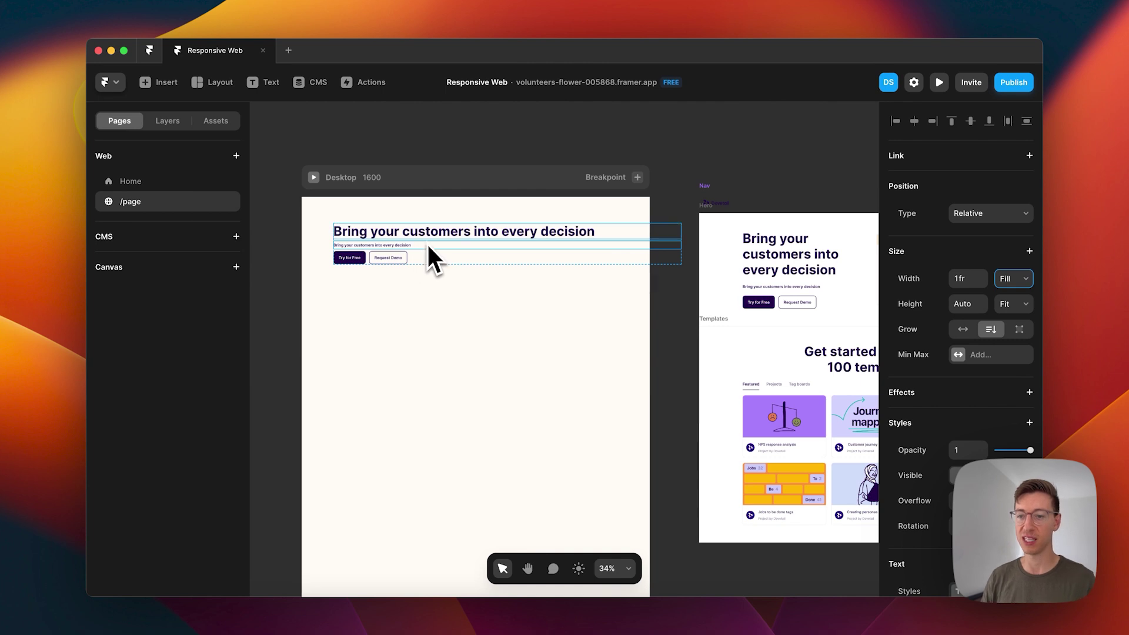
{"action": "left_click", "coordinate": [494, 260]}
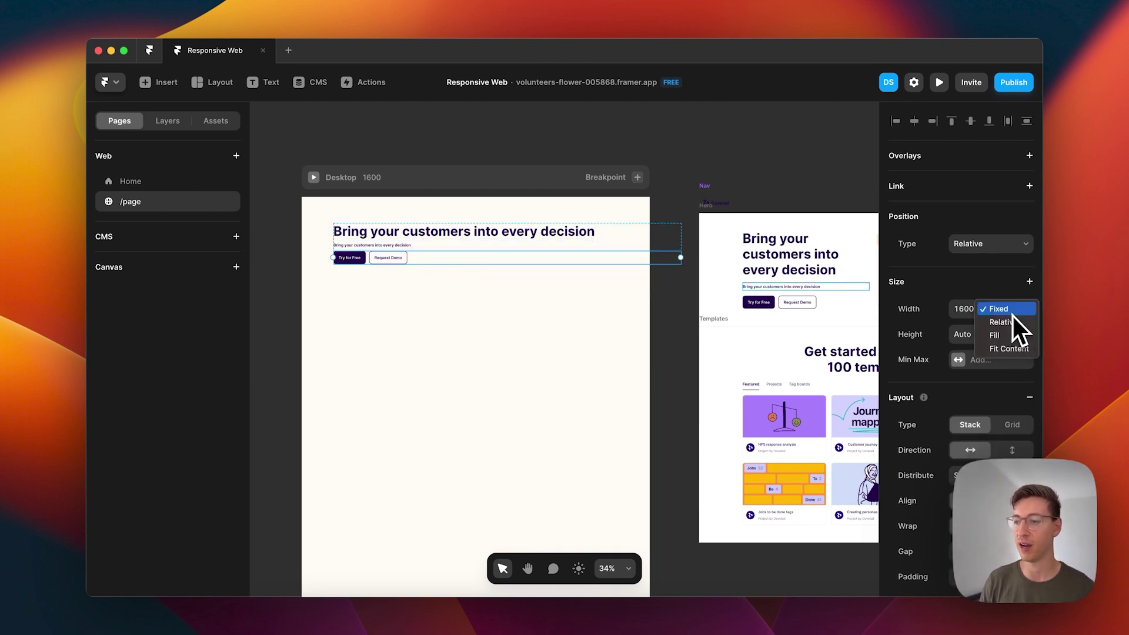
{"action": "left_click", "coordinate": [1004, 340]}
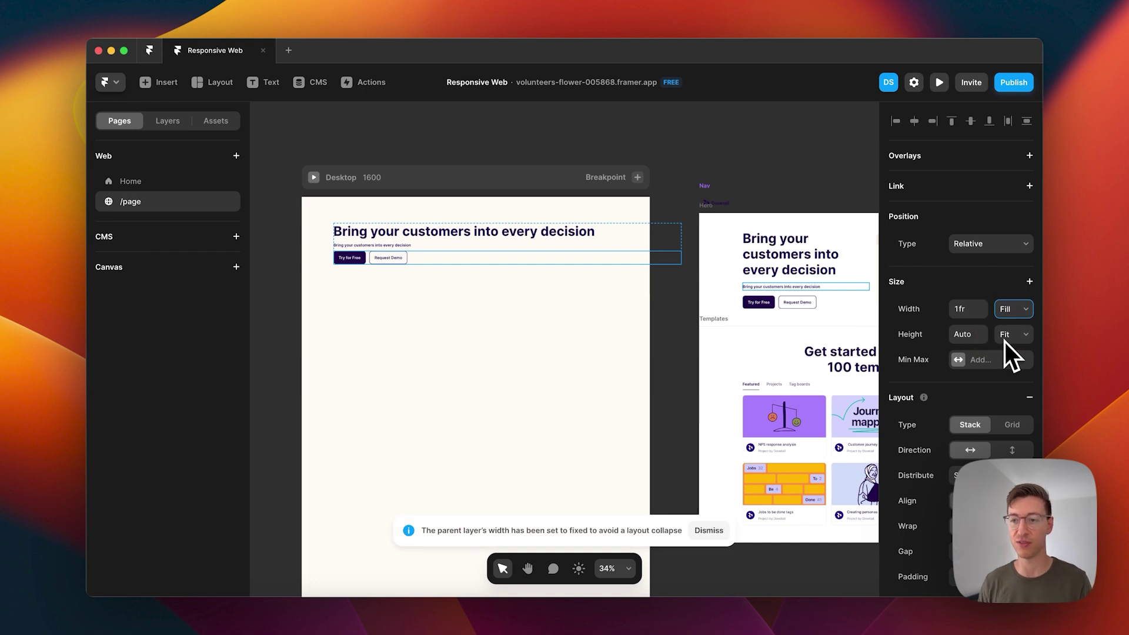
Step: Narrow the stack holding the heading, subtitle and buttons to about 599 px wide
{"action": "left_click", "coordinate": [621, 235]}
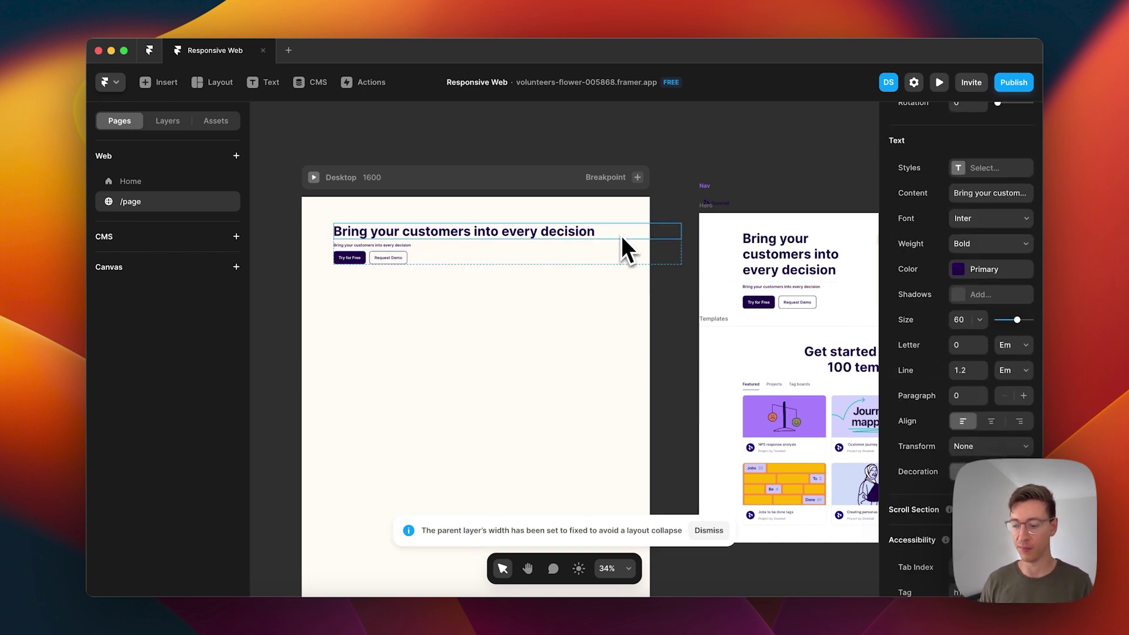
{"action": "left_click", "coordinate": [621, 235]}
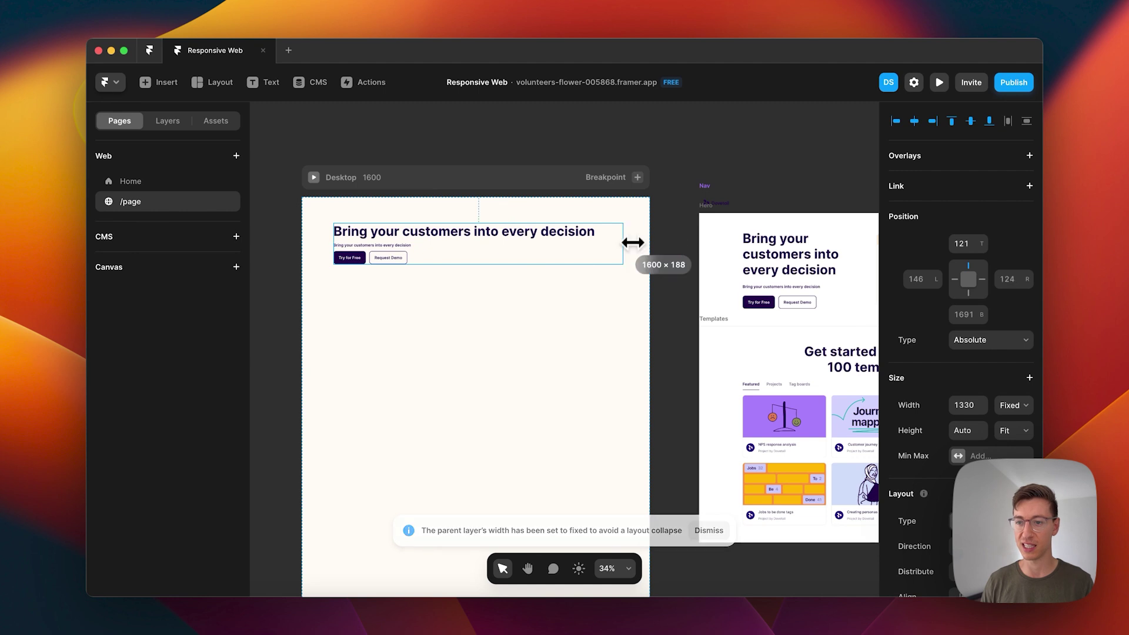
{"action": "left_click_drag", "start_coordinate": [633, 242], "coordinate": [462, 248]}
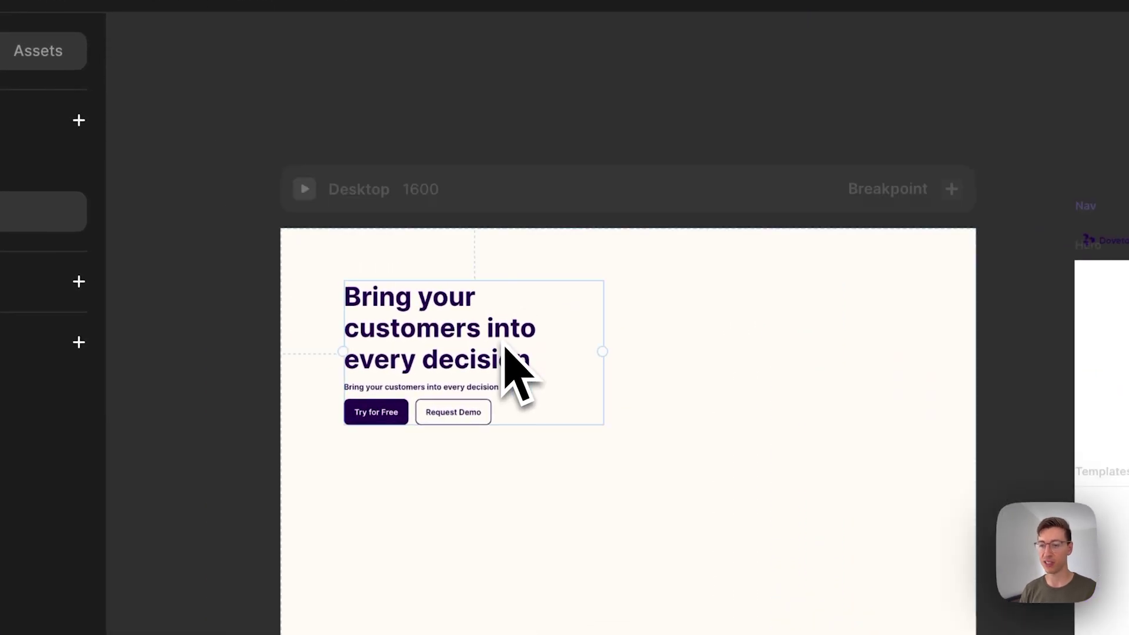
Step: Inspect the button row and its Stack layout settings, including the Wrap option
{"action": "scroll", "coordinate": [505, 346], "scroll_direction": "down", "scroll_amount": 3}
{"action": "scroll", "coordinate": [505, 347], "scroll_direction": "left", "scroll_amount": 3}
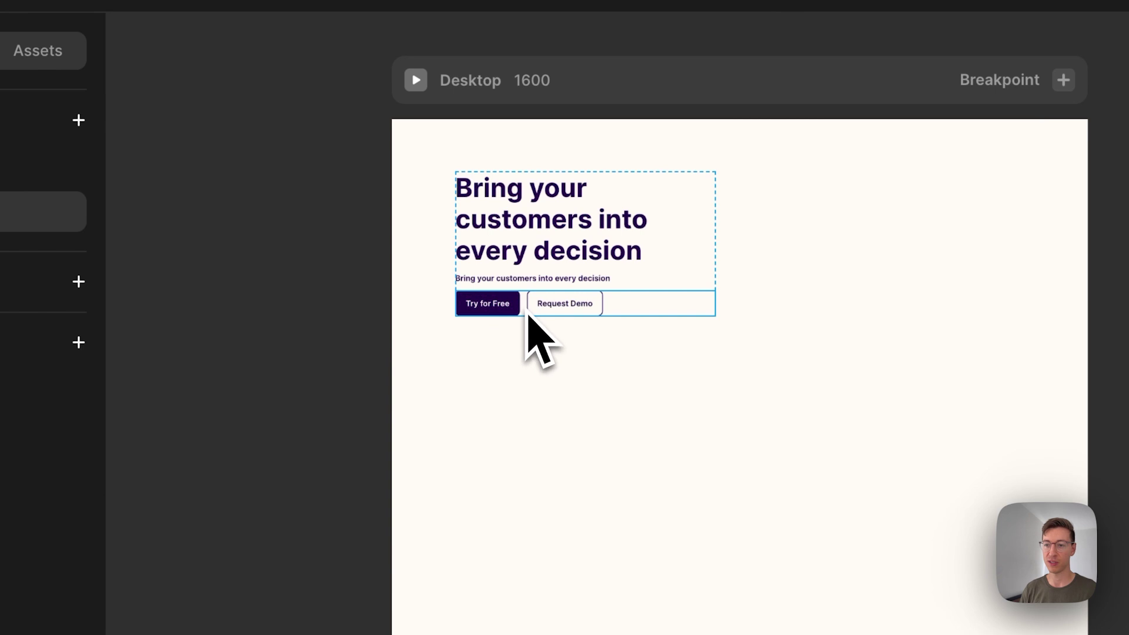
{"action": "scroll", "coordinate": [572, 331], "scroll_direction": "up", "scroll_amount": 5}
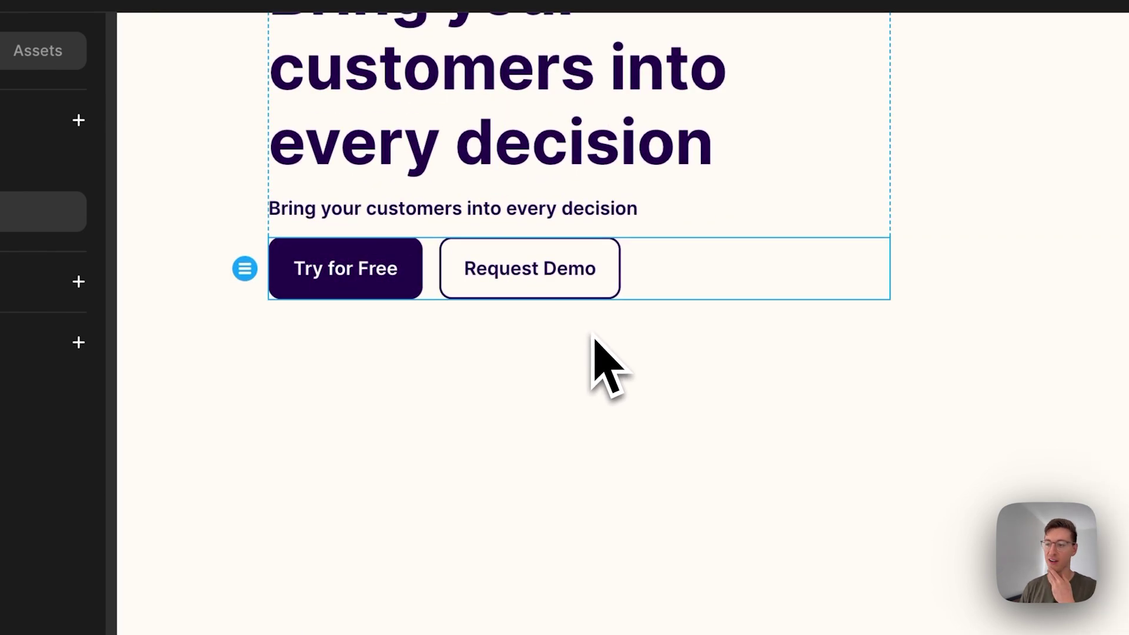
{"action": "scroll", "coordinate": [582, 329], "scroll_direction": "down", "scroll_amount": 5}
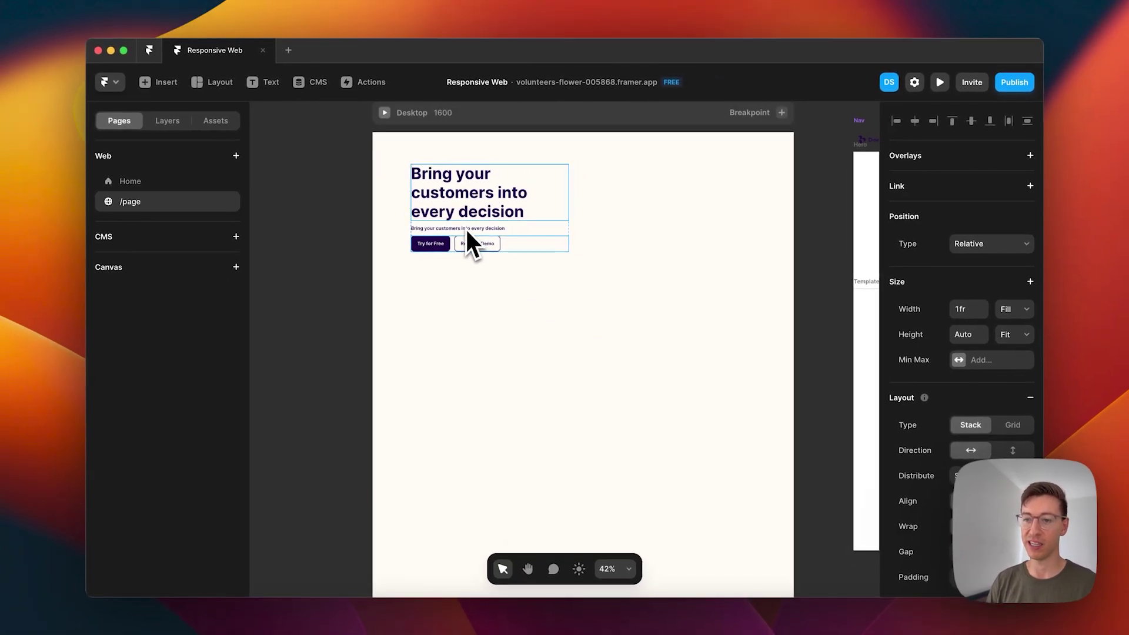
{"action": "scroll", "coordinate": [453, 239], "scroll_direction": "up", "scroll_amount": 2}
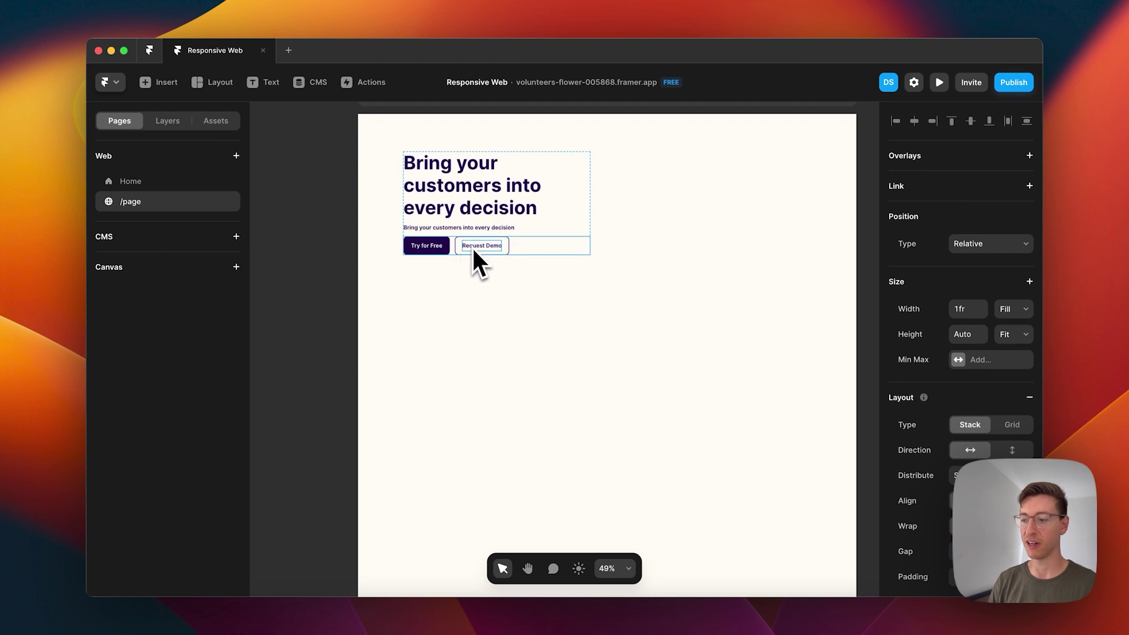
{"action": "scroll", "coordinate": [961, 353], "scroll_direction": "down", "scroll_amount": 3}
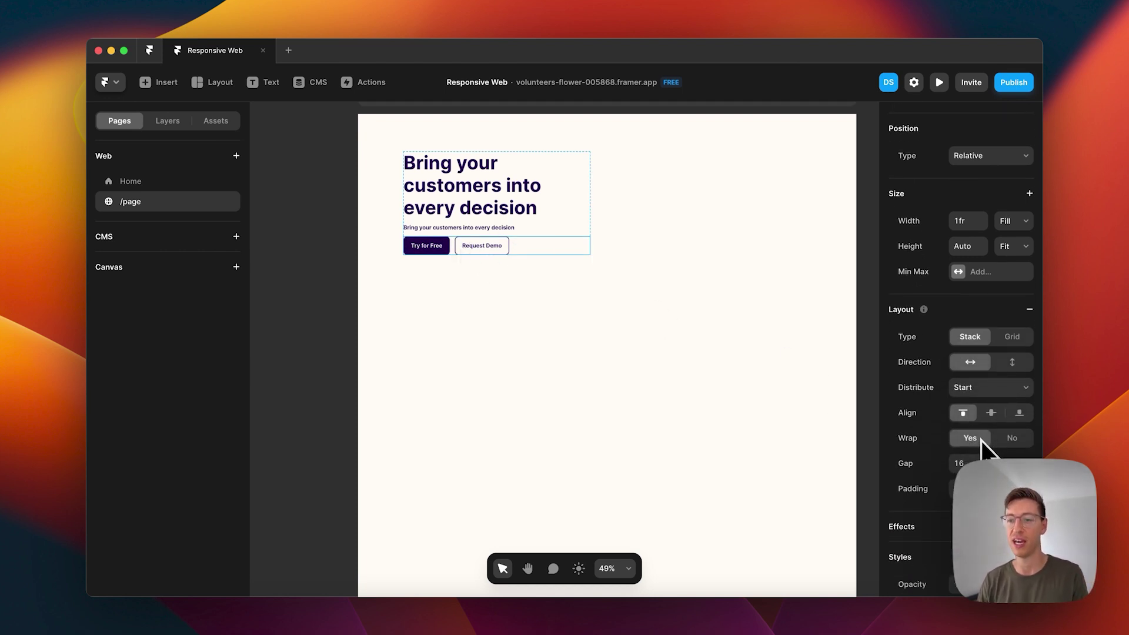
Step: Test the hero text stack by narrowing it to about 330 px, and widen it until the heading fits on two lines
{"action": "left_click", "coordinate": [457, 185]}
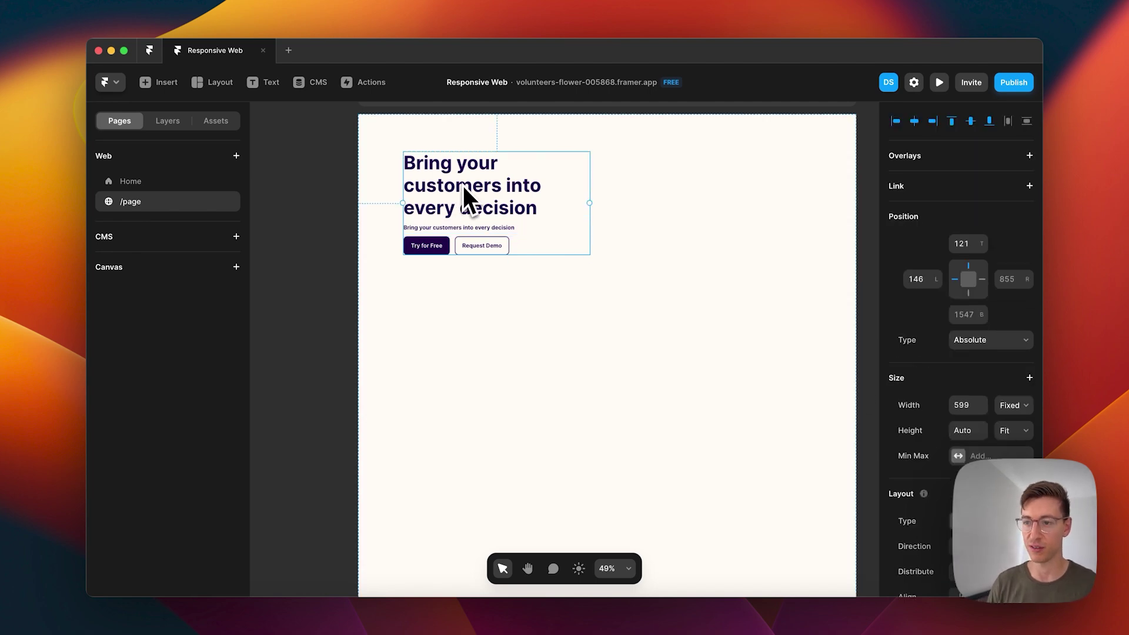
{"action": "left_click_drag", "start_coordinate": [589, 203], "coordinate": [508, 200]}
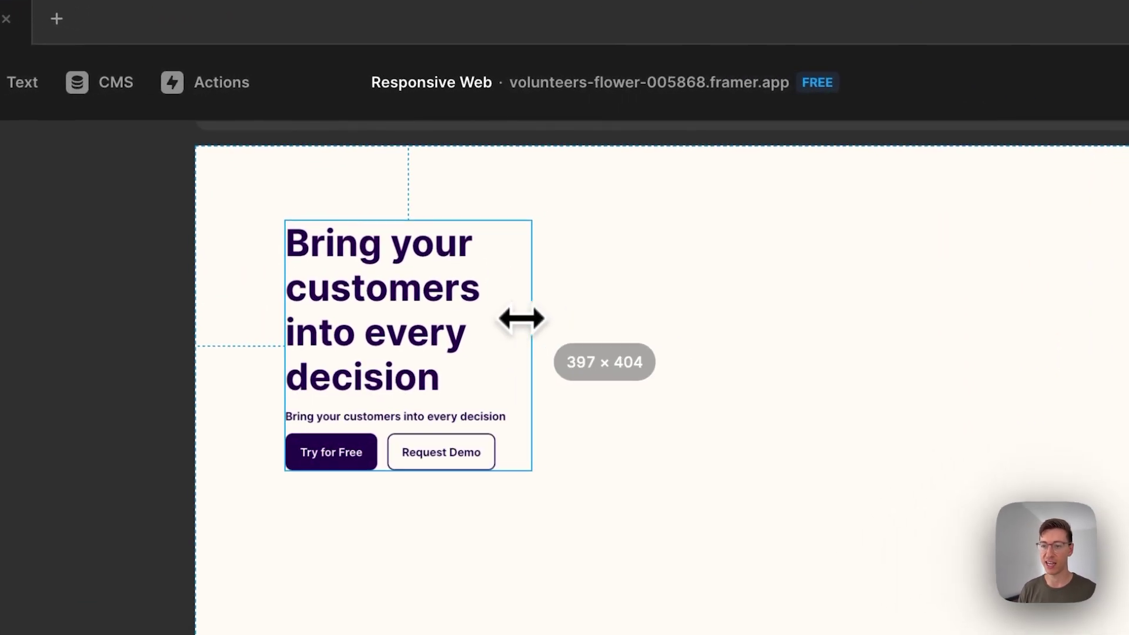
{"action": "left_click_drag", "start_coordinate": [492, 319], "coordinate": [529, 320]}
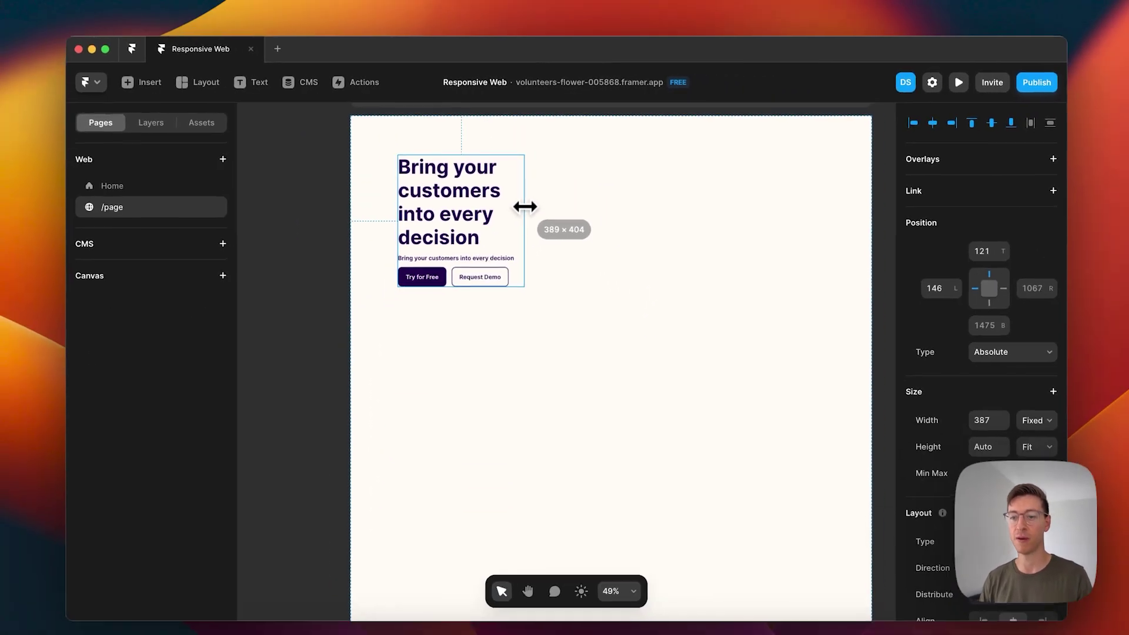
{"action": "left_click_drag", "start_coordinate": [525, 206], "coordinate": [512, 206]}
{"action": "left_click_drag", "start_coordinate": [512, 200], "coordinate": [504, 198]}
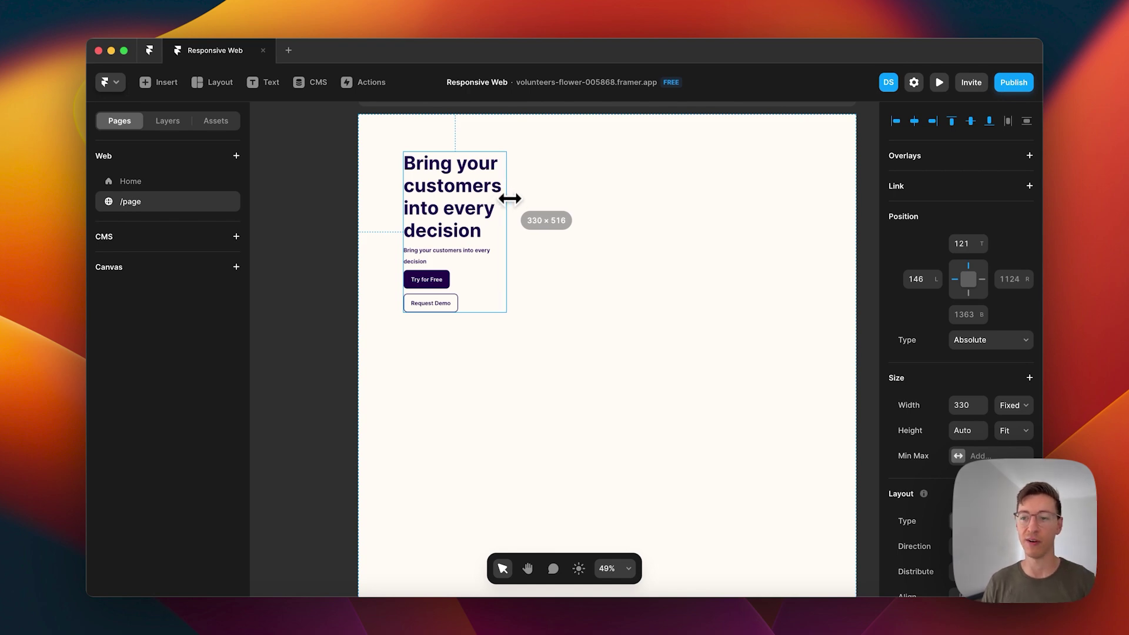
{"action": "left_click_drag", "start_coordinate": [510, 199], "coordinate": [591, 209]}
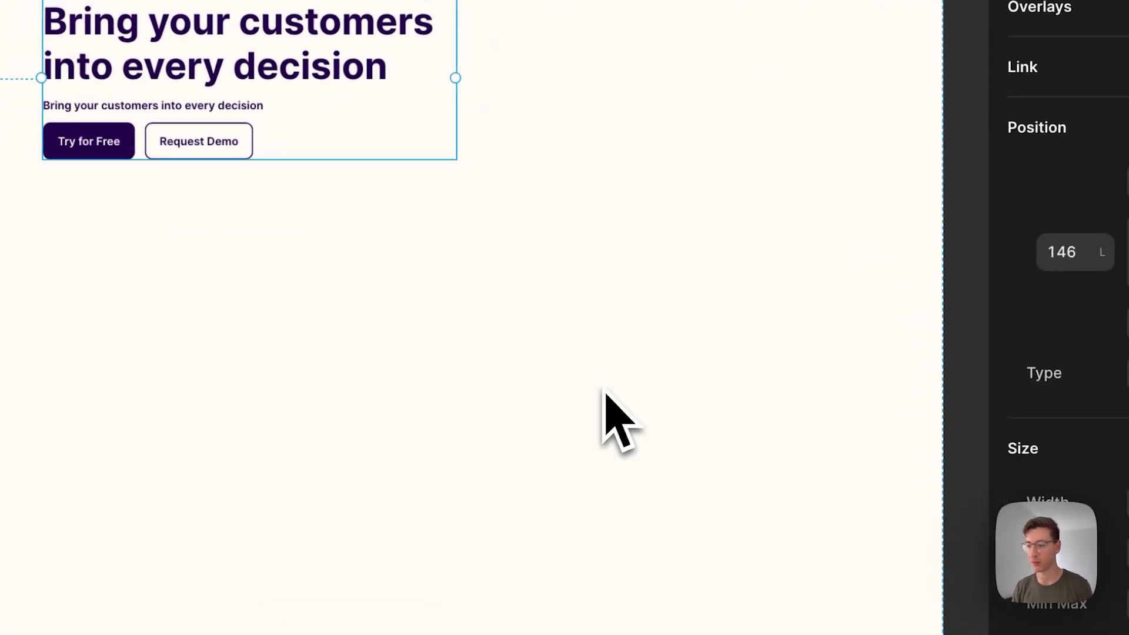
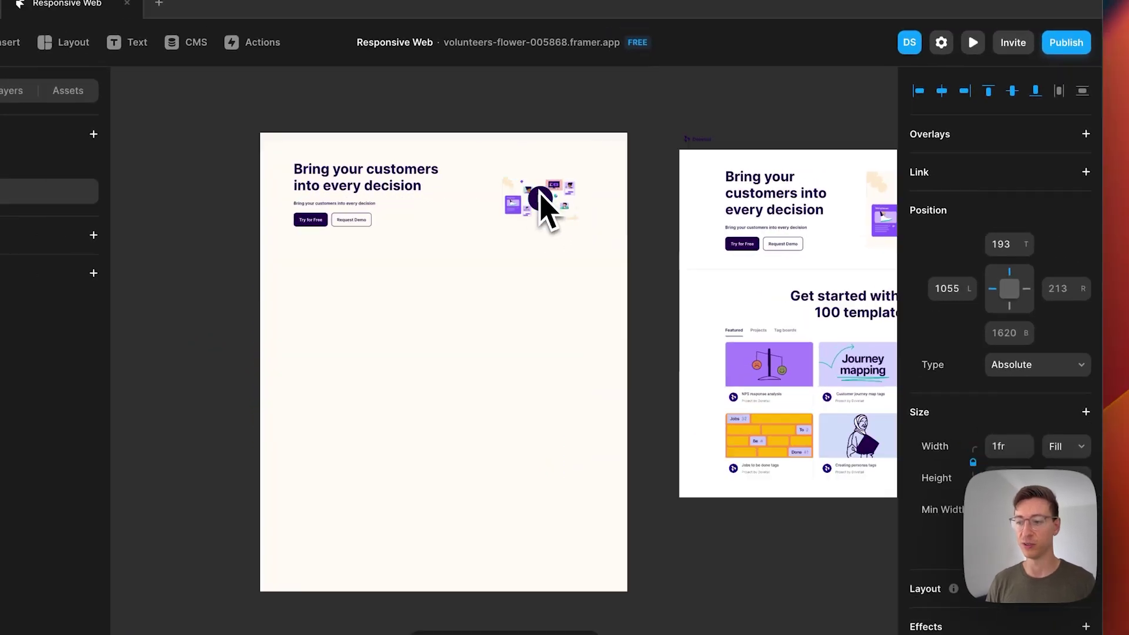
Step: Wrap the hero text stack and the video illustration together in a horizontal stack
{"action": "scroll", "coordinate": [591, 203], "scroll_direction": "down", "scroll_amount": 3}
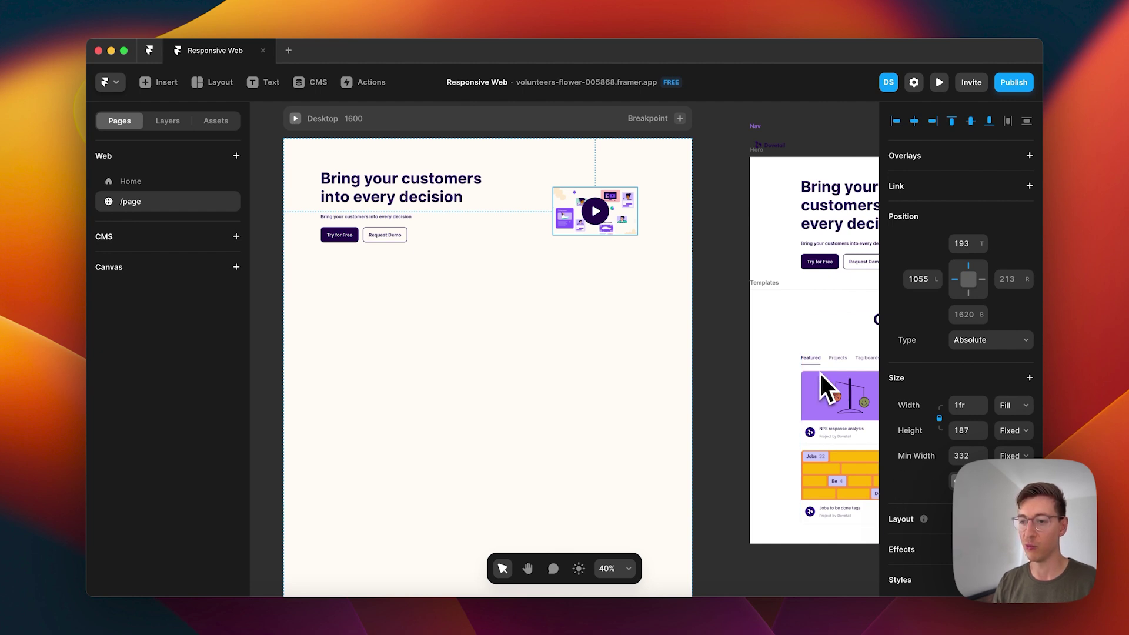
{"action": "key", "text": "Escape"}
{"action": "left_click", "coordinate": [455, 219]}
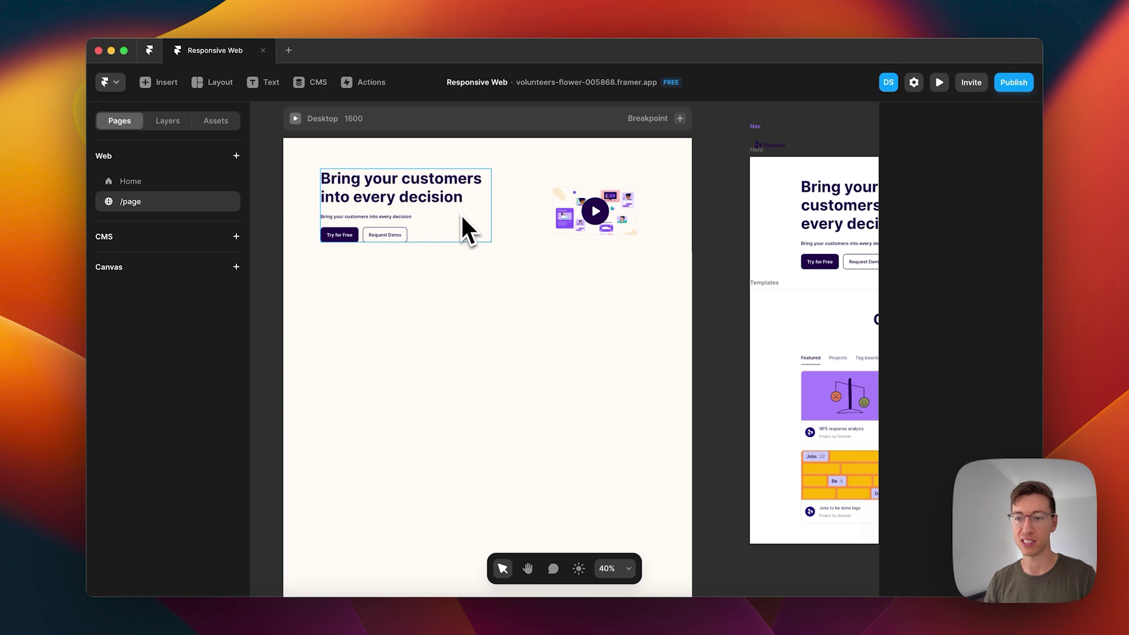
{"action": "left_click", "coordinate": [571, 217], "text": "shift"}
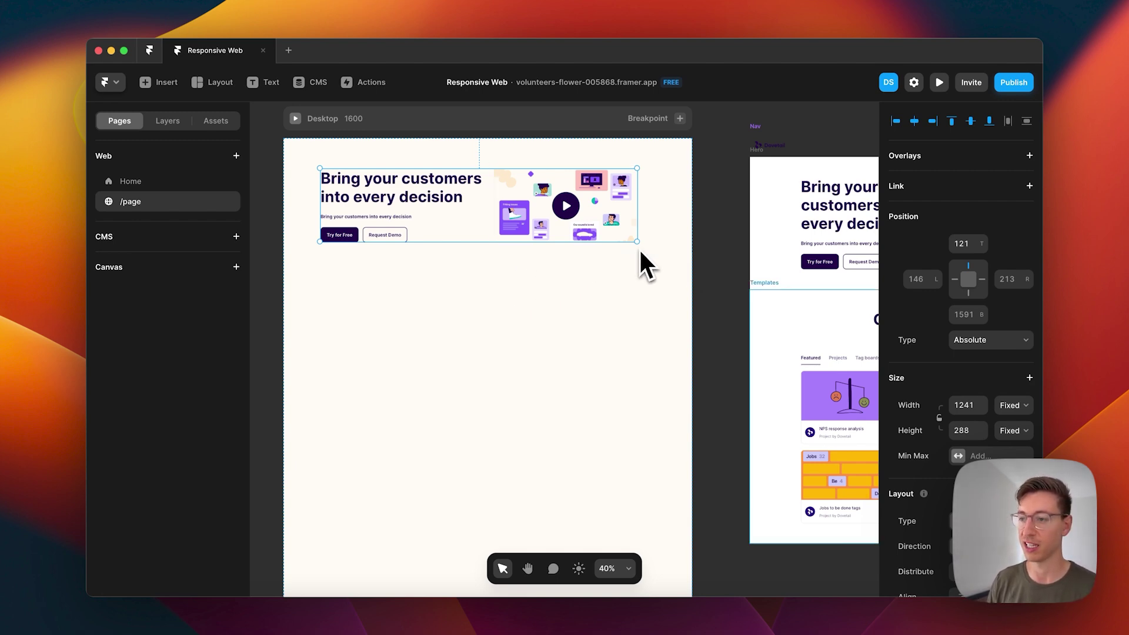
Step: Turn on Wrap for the outer stack holding the hero text and video illustration
{"action": "scroll", "coordinate": [958, 353], "scroll_direction": "down", "scroll_amount": 2}
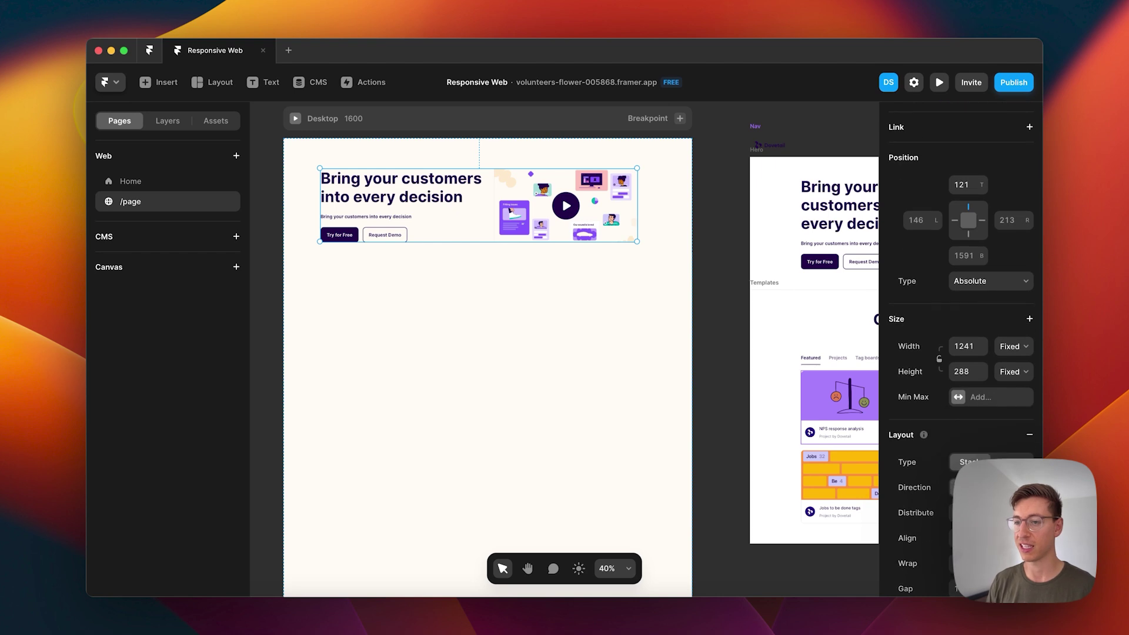
{"action": "left_click", "coordinate": [507, 223]}
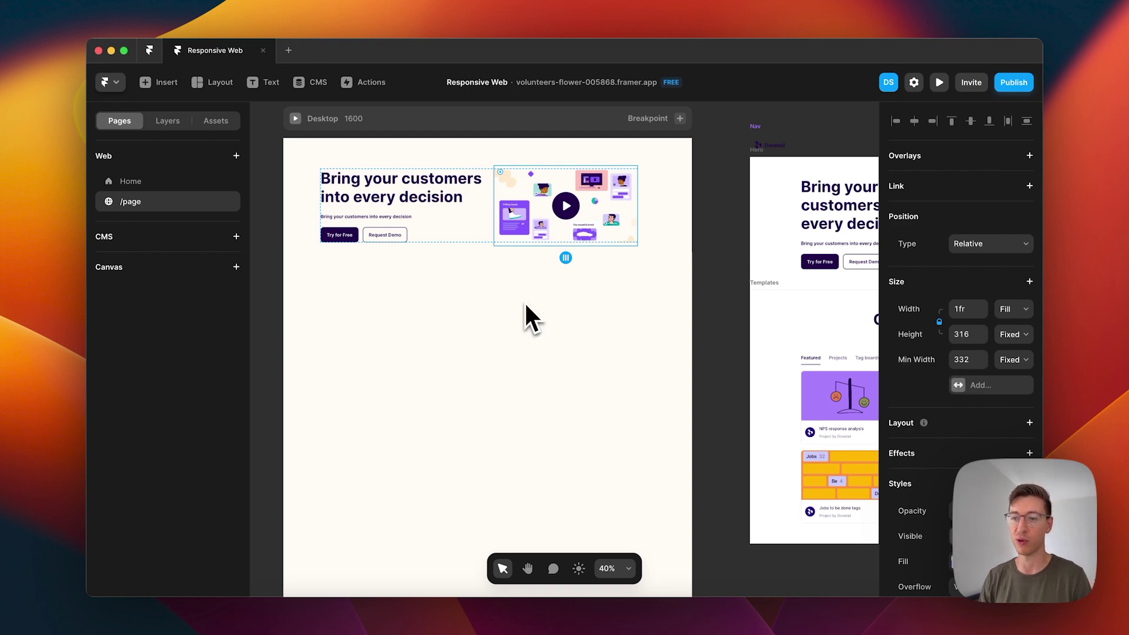
{"action": "key", "text": "Escape"}
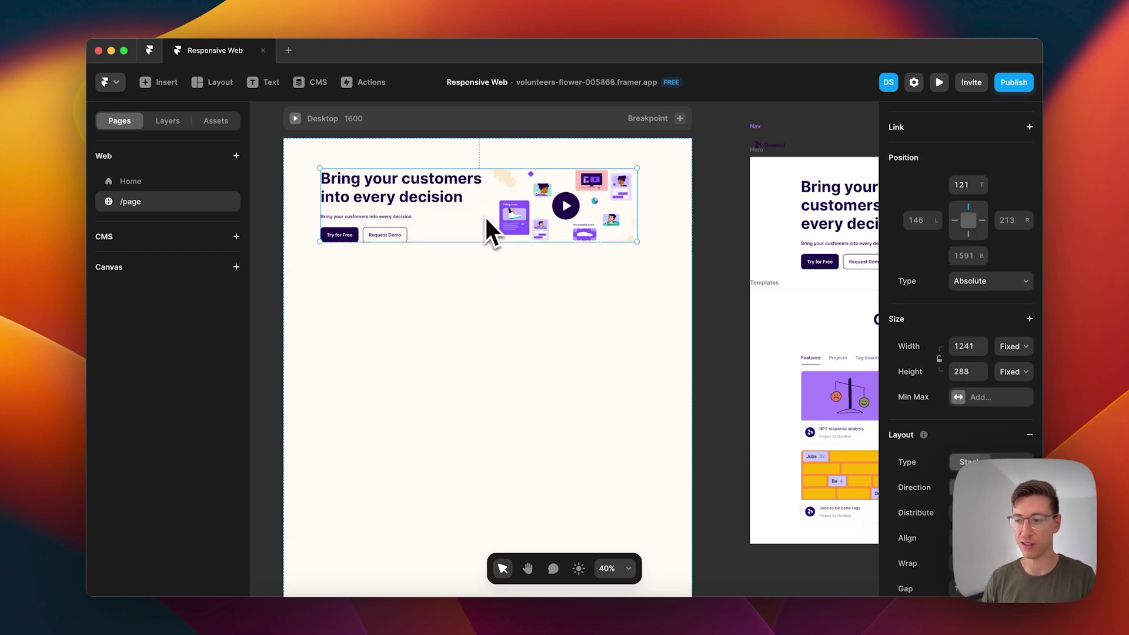
{"action": "scroll", "coordinate": [946, 382], "scroll_direction": "down", "scroll_amount": 5}
{"action": "left_click", "coordinate": [971, 424]}
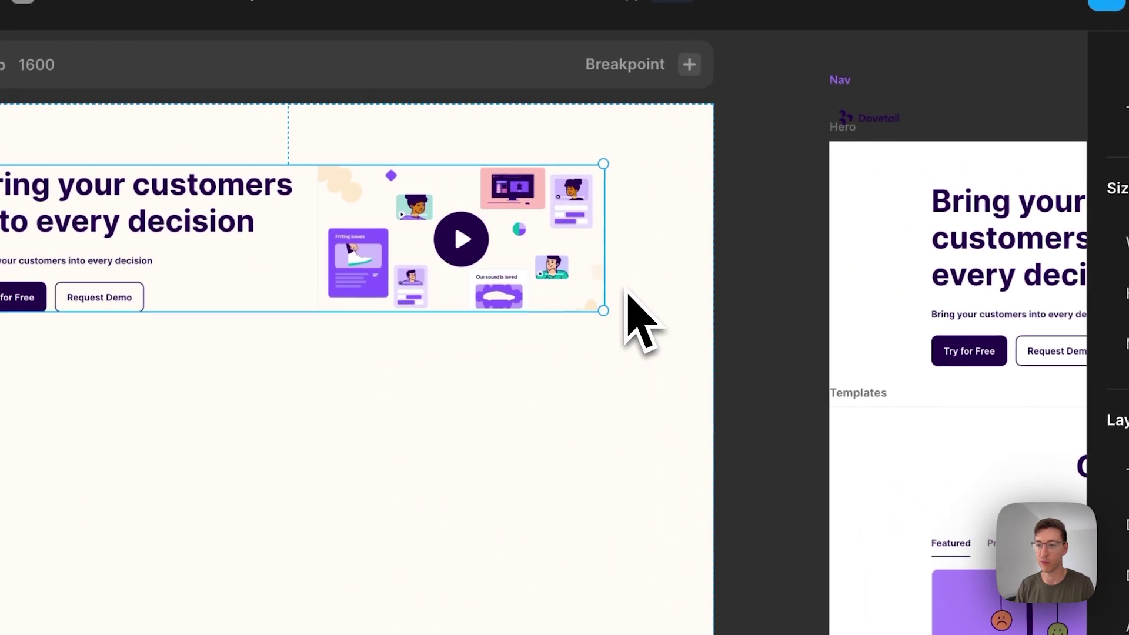
Step: Resize the outer hero stack to about 1129 px wide and set its height to Fit Content
{"action": "left_click_drag", "start_coordinate": [575, 256], "coordinate": [518, 241]}
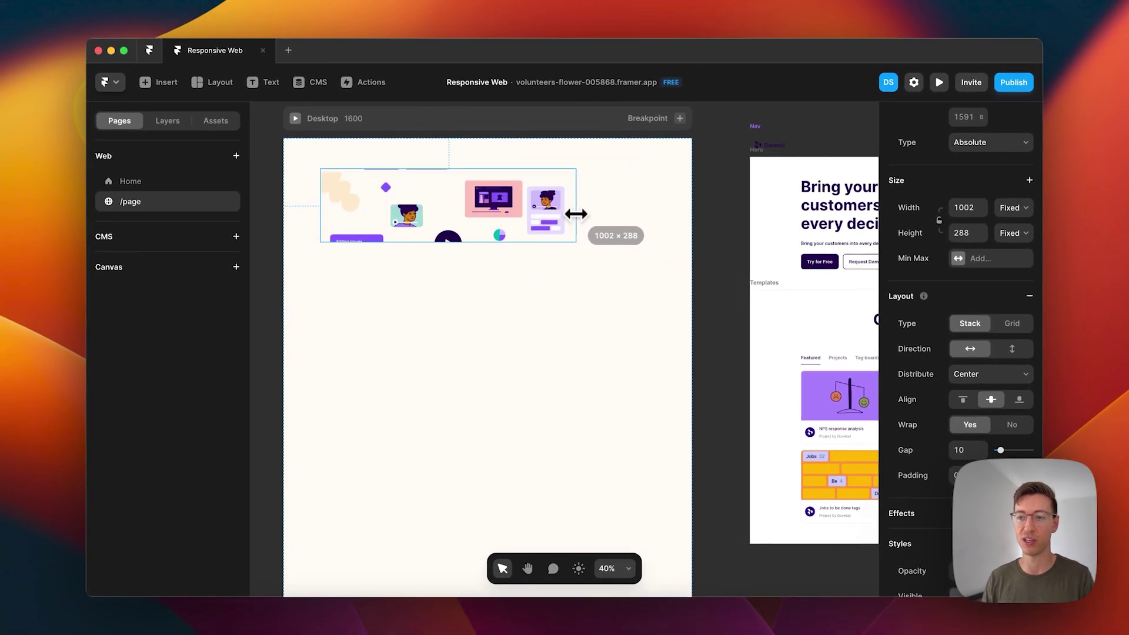
{"action": "left_click_drag", "start_coordinate": [576, 214], "coordinate": [592, 212]}
{"action": "left_click", "coordinate": [1017, 235]}
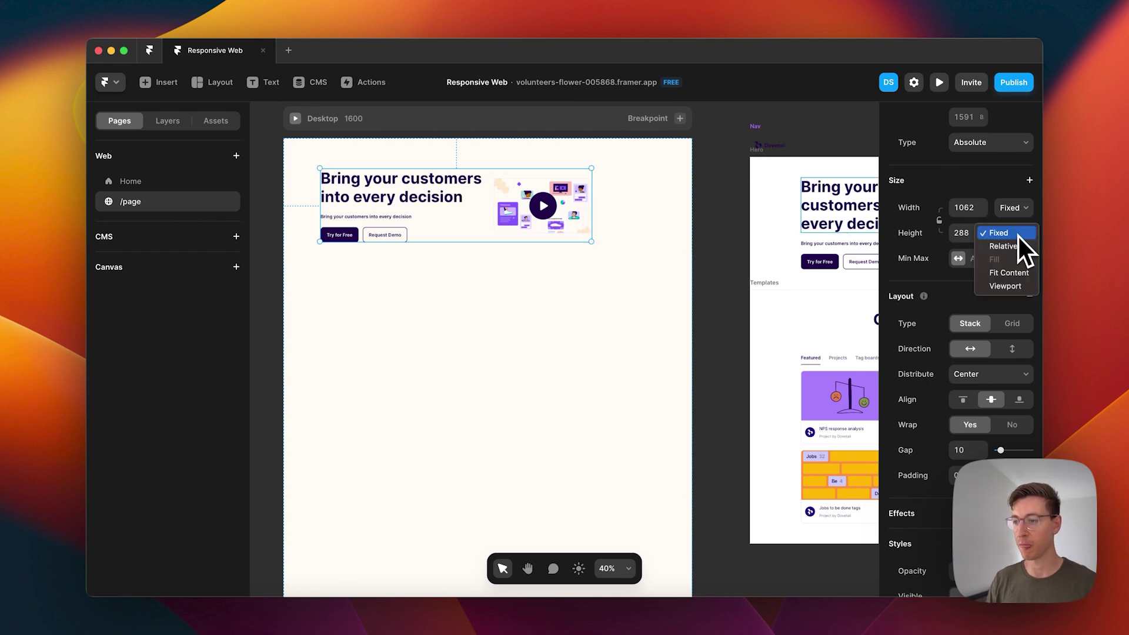
{"action": "left_click", "coordinate": [1004, 274]}
{"action": "mouse_move", "coordinate": [593, 206]}
{"action": "left_mouse_down"}
{"action": "mouse_move", "coordinate": [559, 204]}
{"action": "mouse_move", "coordinate": [685, 222]}
{"action": "mouse_move", "coordinate": [574, 204]}
{"action": "mouse_move", "coordinate": [600, 212]}
{"action": "left_mouse_up"}
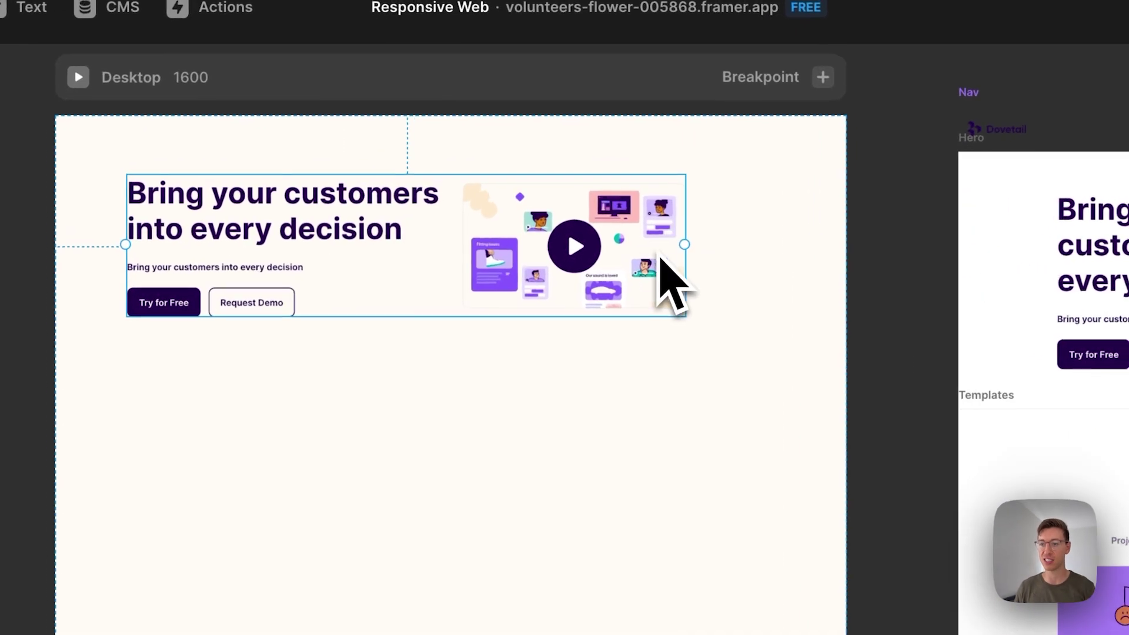
Step: Try a minimum width of 500 for the video illustration and test it by resizing the outer hero stack
{"action": "left_click", "coordinate": [474, 383]}
{"action": "left_click", "coordinate": [518, 283]}
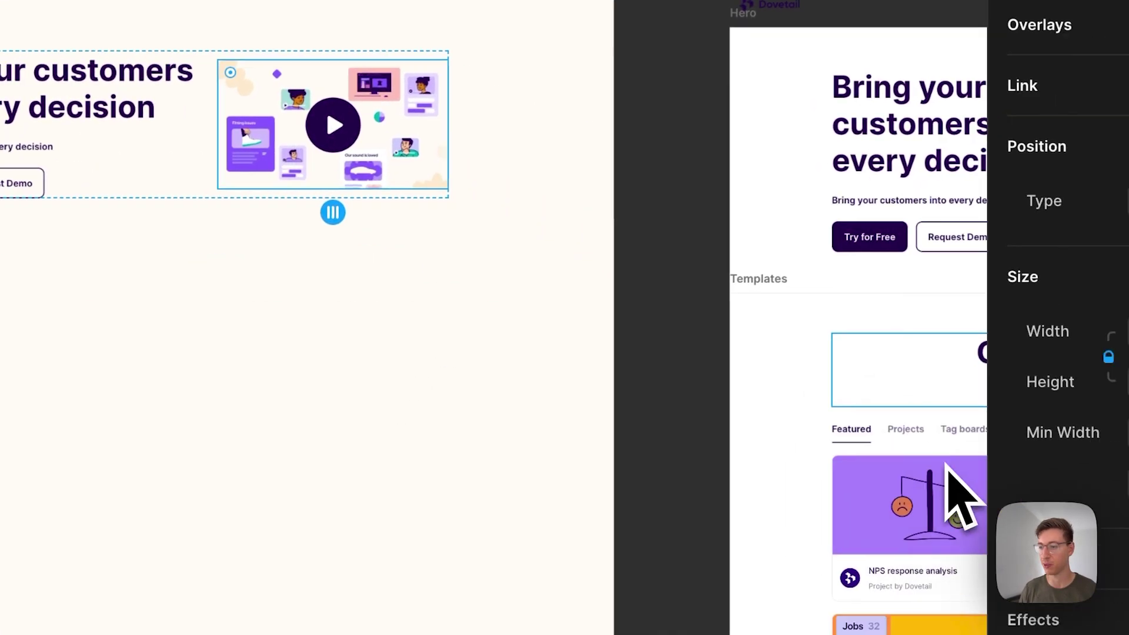
{"action": "left_click", "coordinate": [933, 321]}
{"action": "type", "text": "500"}
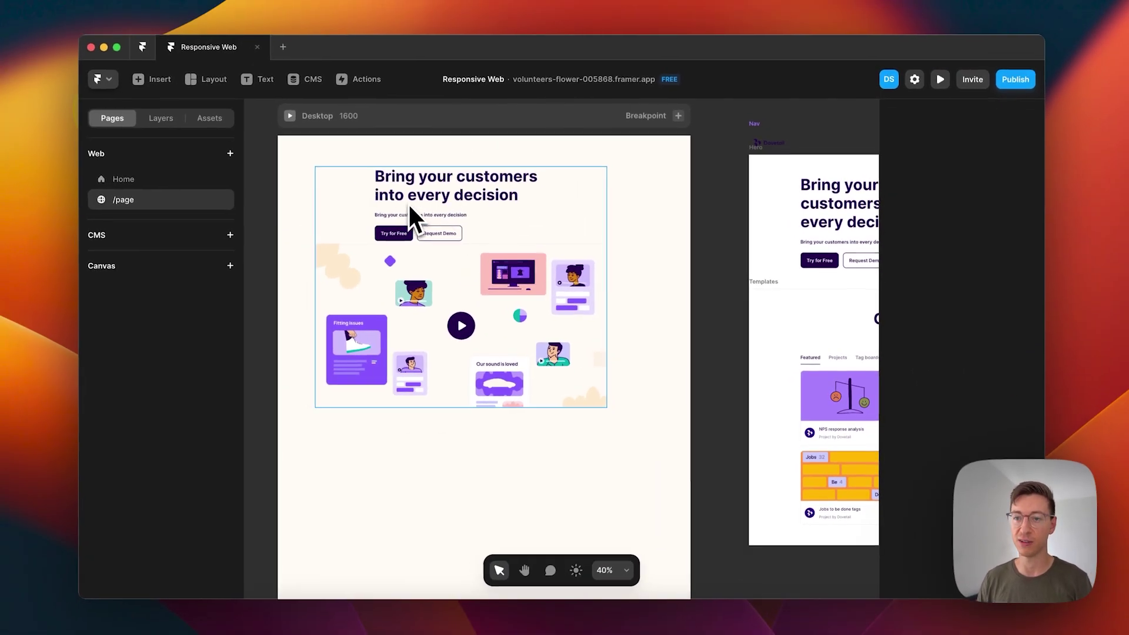
{"action": "mouse_move", "coordinate": [610, 289]}
{"action": "left_mouse_down"}
{"action": "mouse_move", "coordinate": [675, 287]}
{"action": "mouse_move", "coordinate": [617, 276]}
{"action": "left_mouse_up"}
Step: Undo the hero stack resize and the video illustration's minimum width change
{"action": "key", "text": "super+z"}
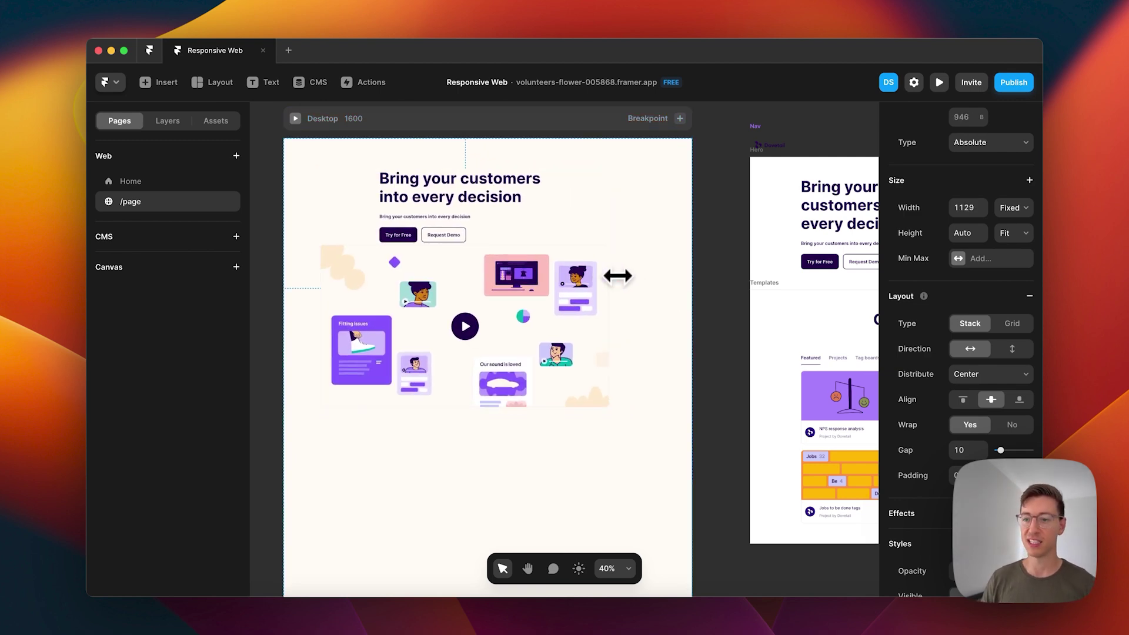
{"action": "key", "text": "super+z"}
{"action": "key", "text": "super+z"}
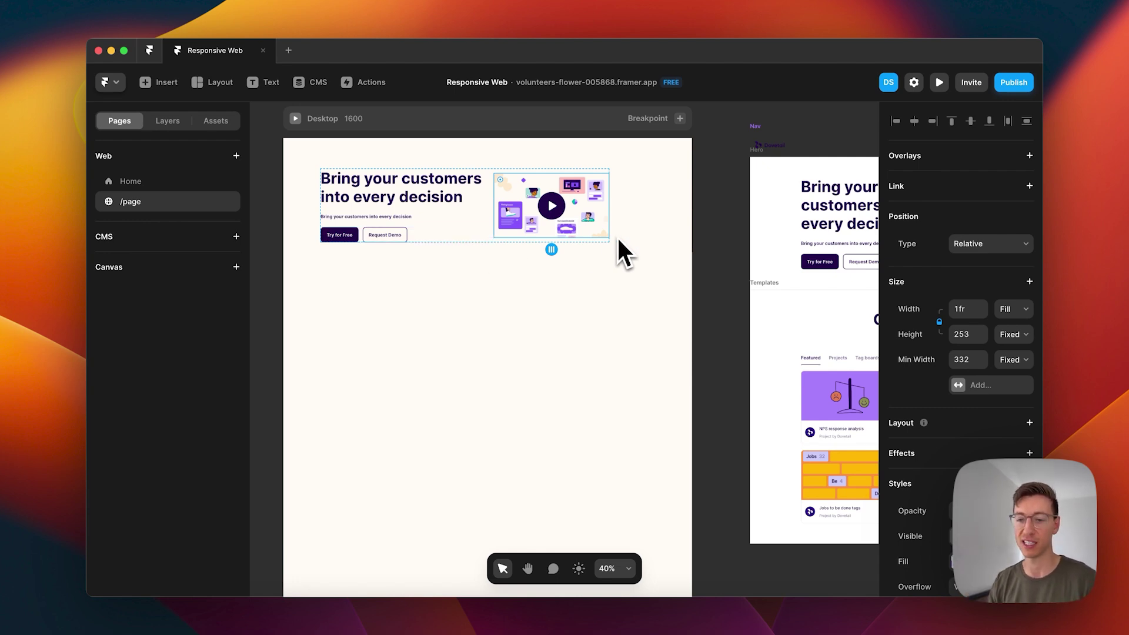
Step: Widen the outer hero stack until it nearly reaches the right edge of the Desktop page
{"action": "left_click", "coordinate": [575, 242]}
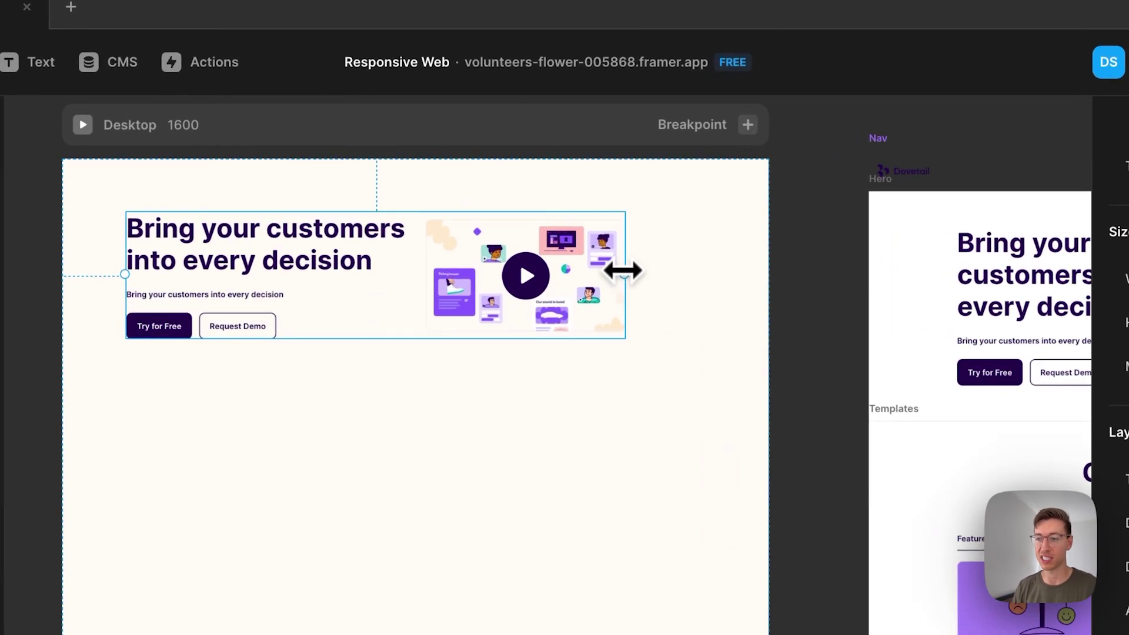
{"action": "left_click_drag", "start_coordinate": [608, 204], "coordinate": [667, 205]}
{"action": "mouse_move", "coordinate": [746, 298]}
{"action": "left_mouse_down"}
{"action": "mouse_move", "coordinate": [774, 305]}
{"action": "mouse_move", "coordinate": [684, 283]}
{"action": "mouse_move", "coordinate": [795, 295]}
{"action": "mouse_move", "coordinate": [747, 277]}
{"action": "mouse_move", "coordinate": [760, 281]}
{"action": "left_mouse_up"}
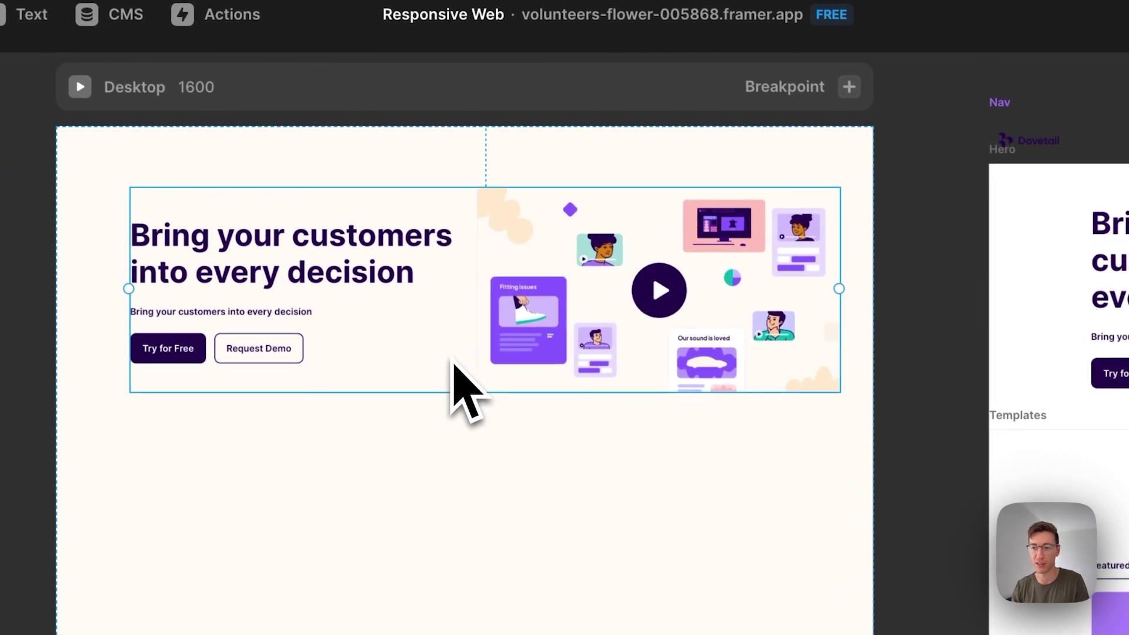
Step: Test the hero stack's responsiveness by narrowing it from its right edge, and undo the resize
{"action": "left_click_drag", "start_coordinate": [461, 375], "coordinate": [443, 355]}
{"action": "scroll", "coordinate": [444, 353], "scroll_direction": "right", "scroll_amount": 3}
{"action": "scroll", "coordinate": [443, 353], "scroll_direction": "down", "scroll_amount": 1}
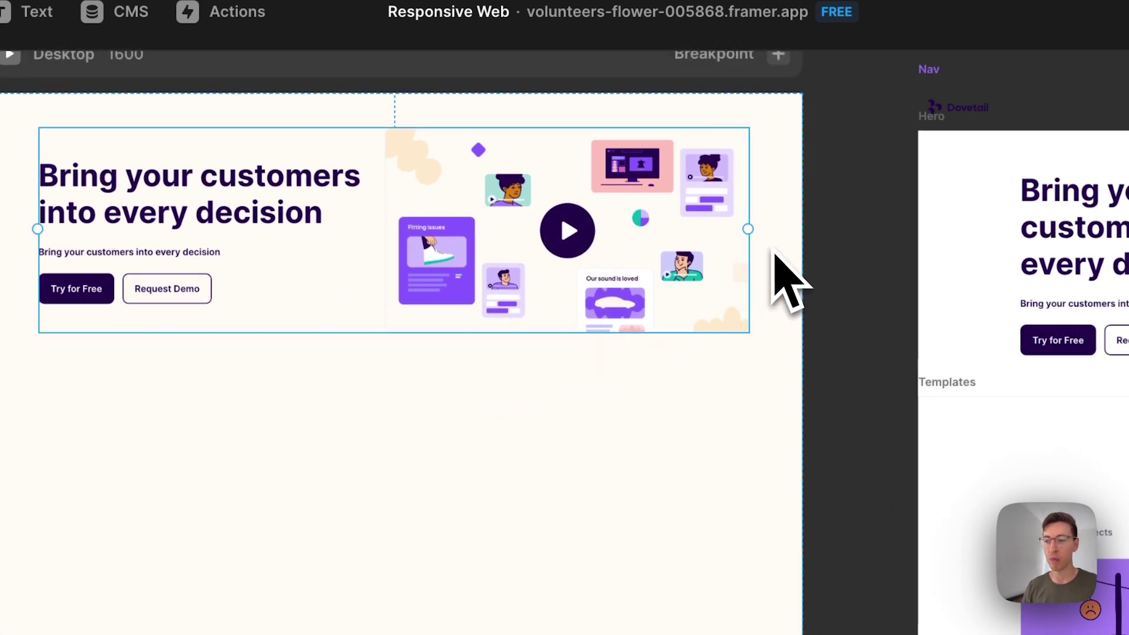
{"action": "left_click_drag", "start_coordinate": [747, 228], "coordinate": [574, 229]}
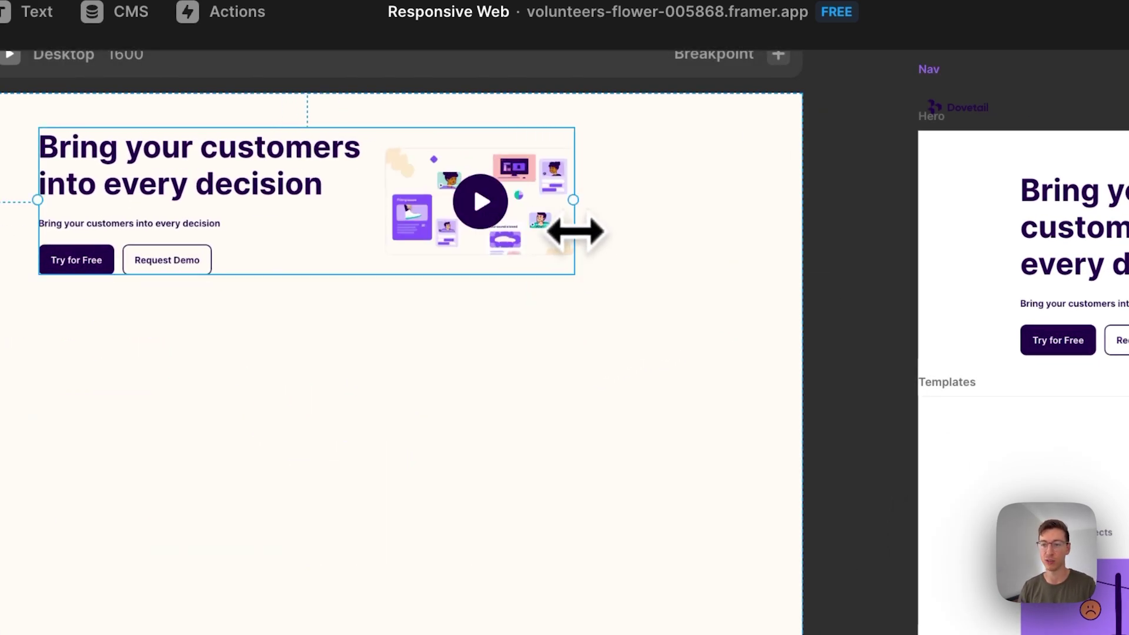
{"action": "key", "text": "ctrl+z"}
Step: Add a stack layout to the Desktop breakpoint
{"action": "scroll", "coordinate": [138, 182], "scroll_direction": "up", "scroll_amount": 3}
{"action": "scroll", "coordinate": [138, 182], "scroll_direction": "left", "scroll_amount": 2}
{"action": "left_click", "coordinate": [82, 141]}
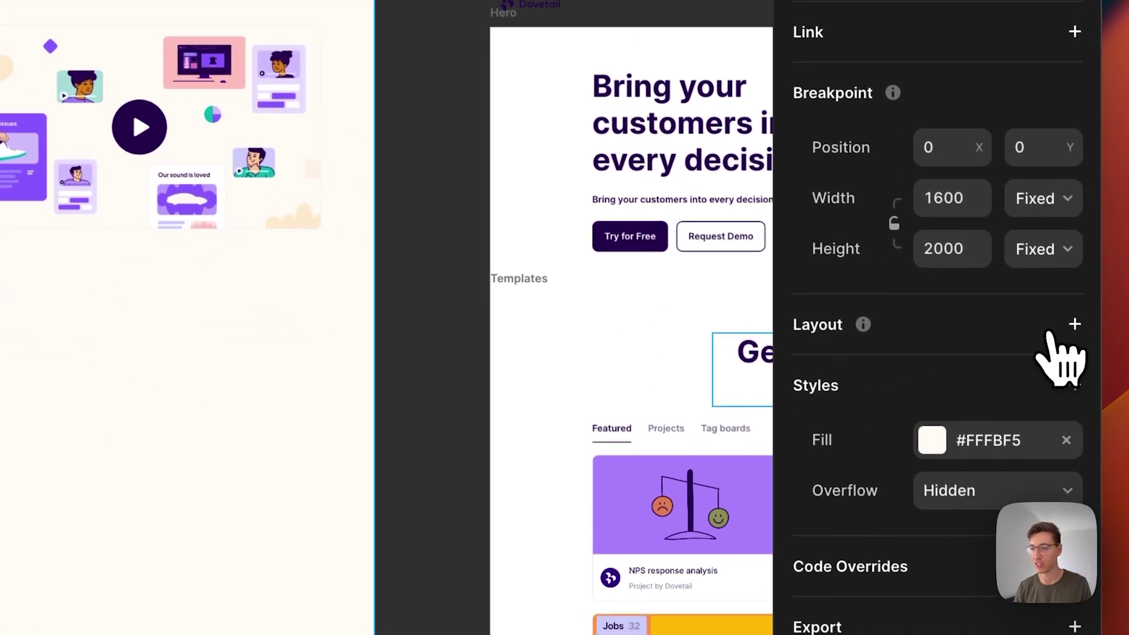
{"action": "left_click", "coordinate": [1074, 325]}
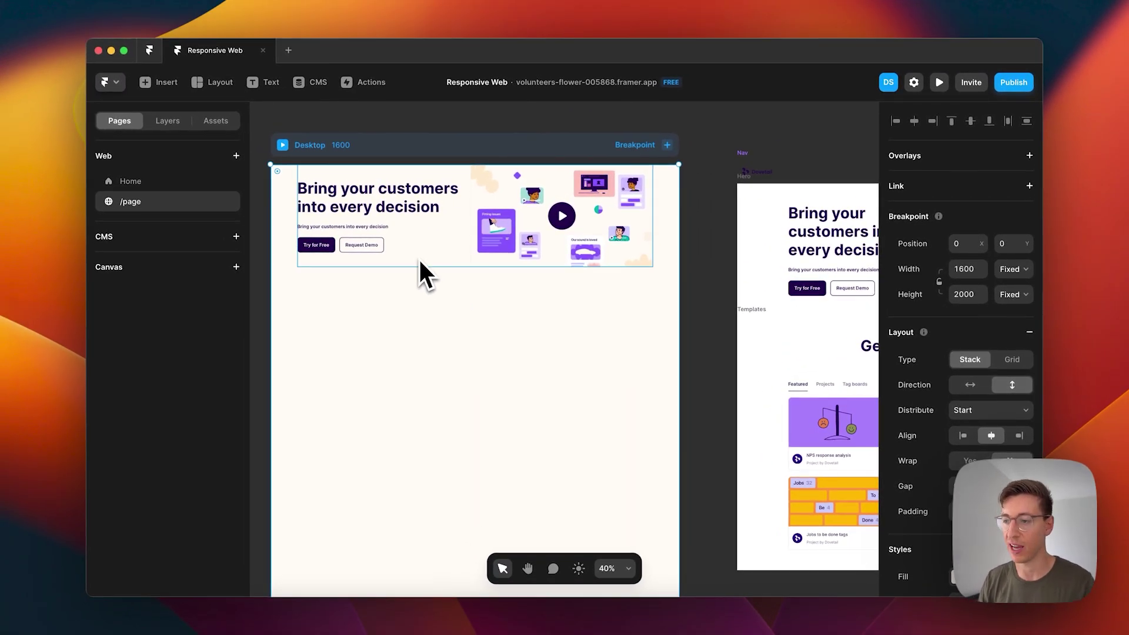
Step: Rename the Wrap stack under Desktop as Hero
{"action": "left_click", "coordinate": [419, 259]}
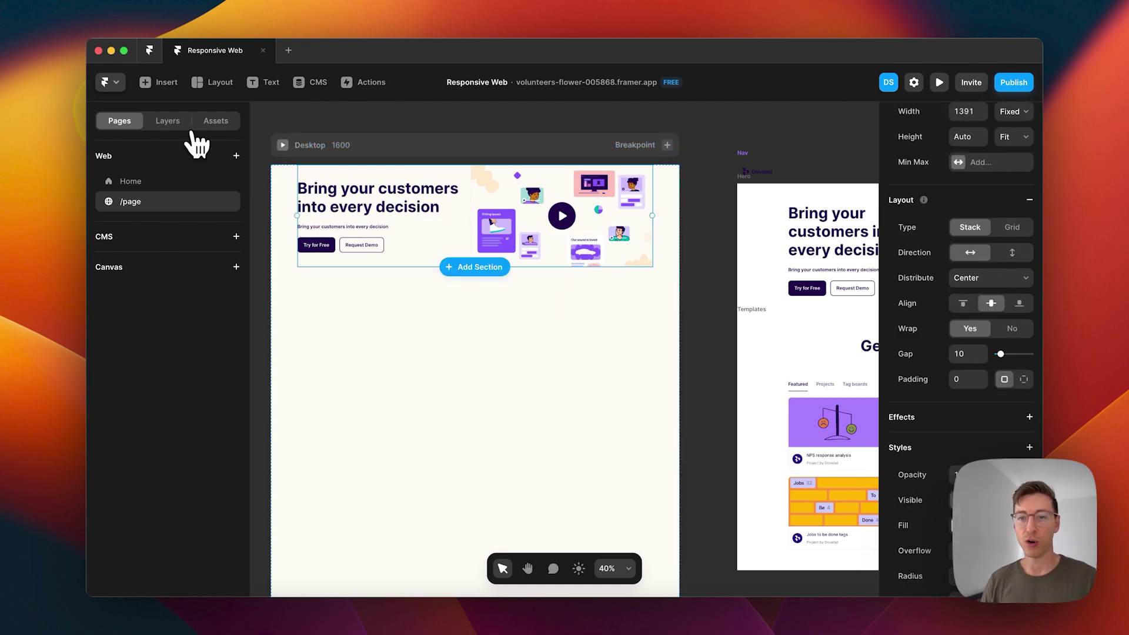
{"action": "left_click", "coordinate": [167, 122]}
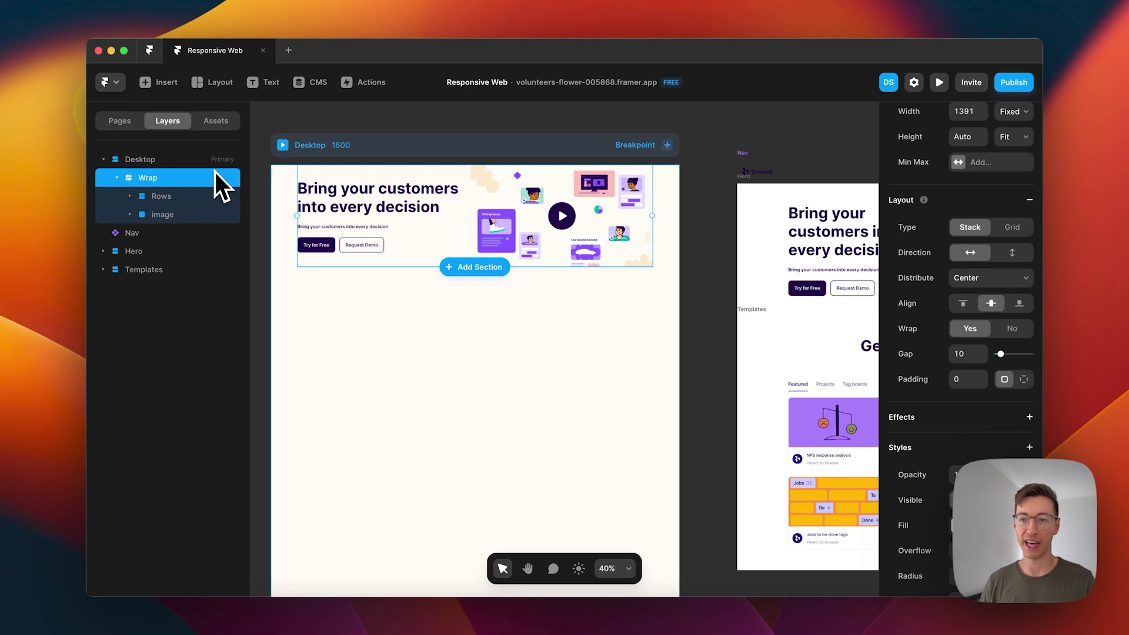
{"action": "key", "text": "super+r"}
{"action": "type", "text": "Hero"}
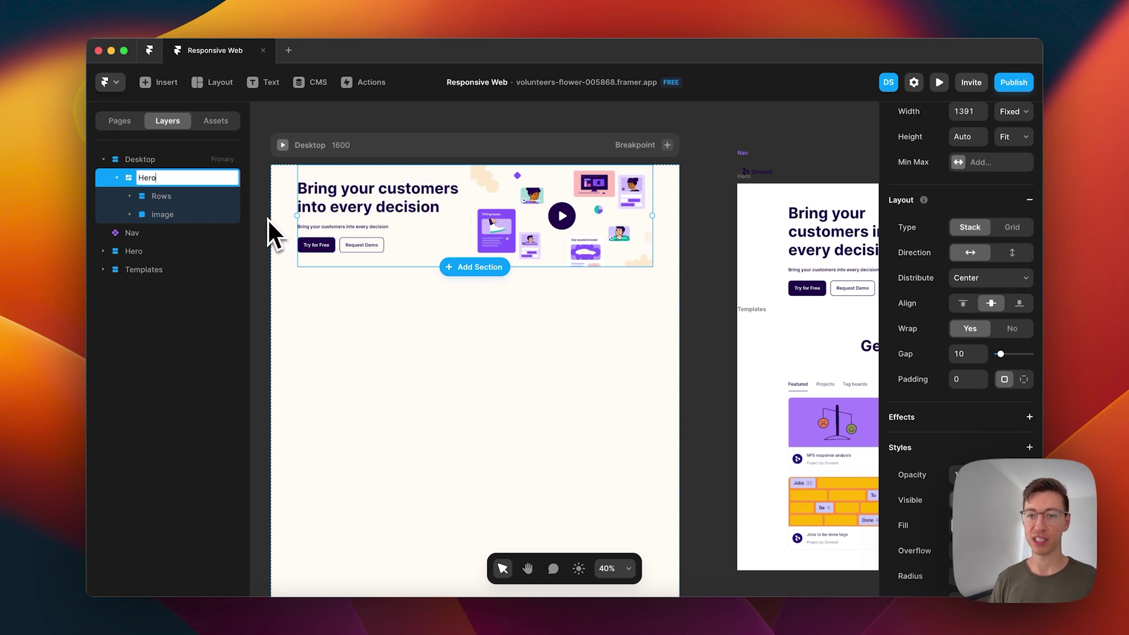
{"action": "key", "text": "Return"}
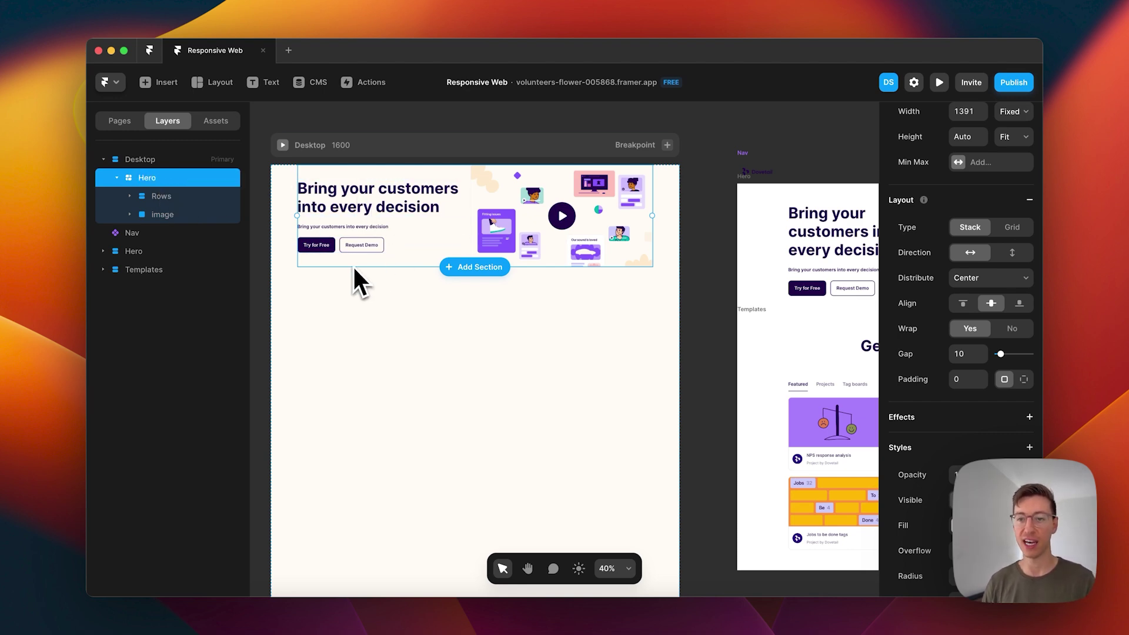
Step: Wrap the hero stack in a new parent stack and set the parent's width to Fill
{"action": "key", "text": "super+Return"}
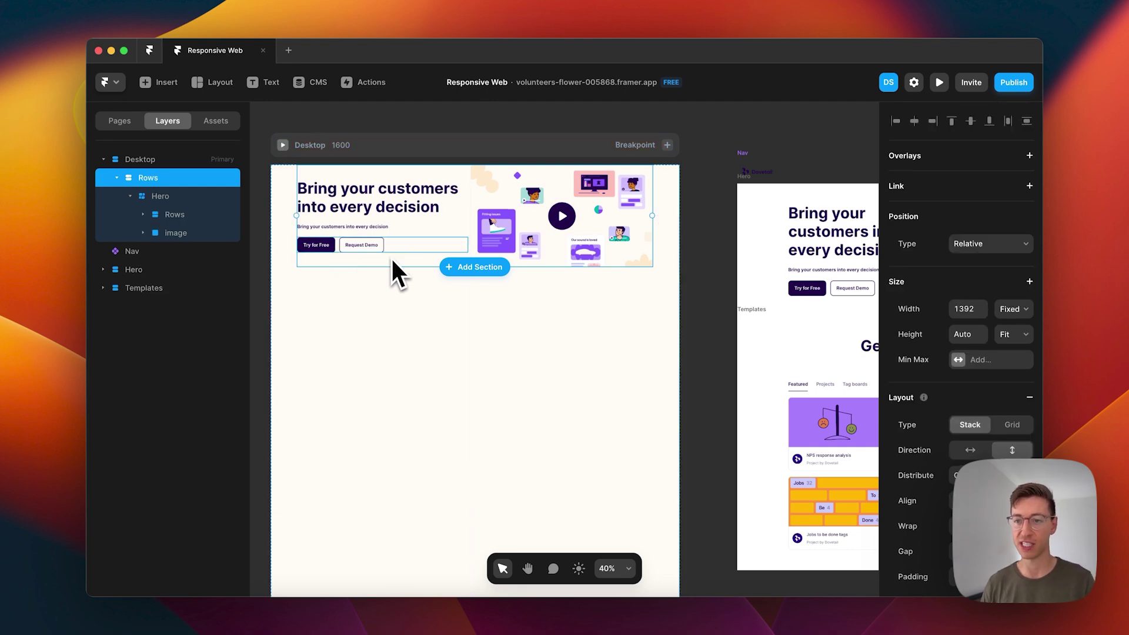
{"action": "left_click", "coordinate": [1013, 308]}
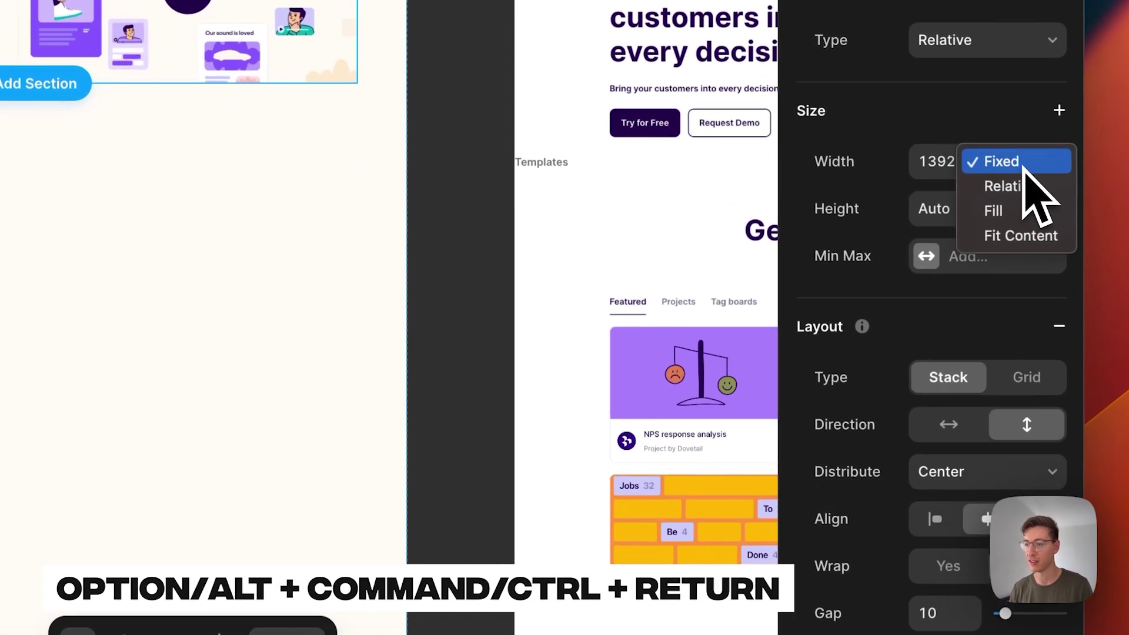
{"action": "left_click", "coordinate": [1021, 235]}
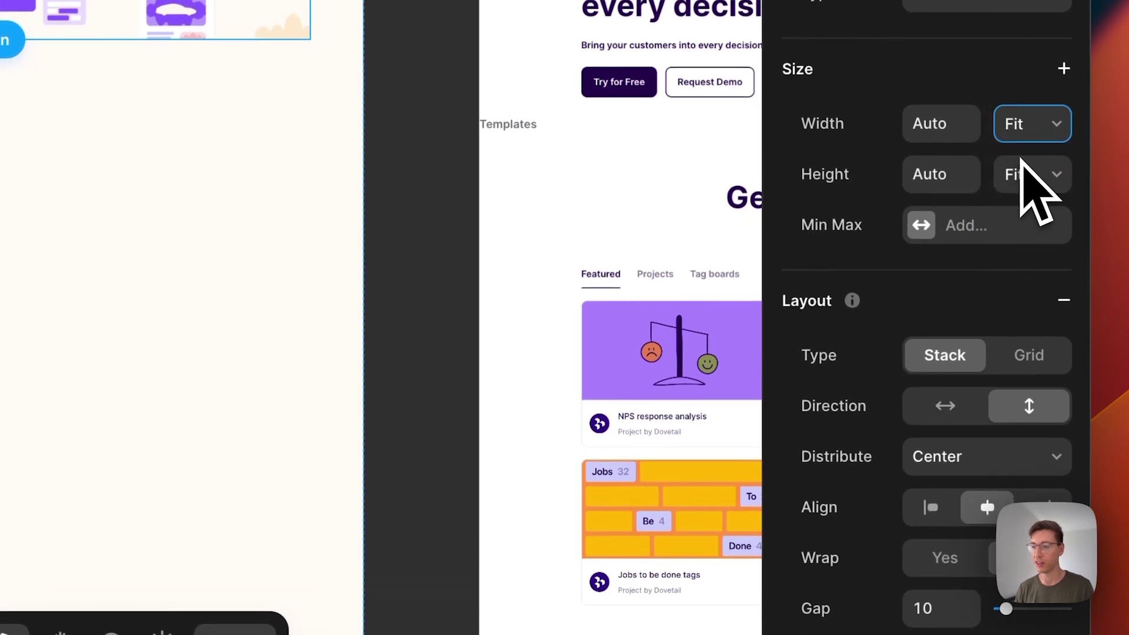
{"action": "left_click", "coordinate": [1029, 141]}
{"action": "left_click", "coordinate": [999, 257]}
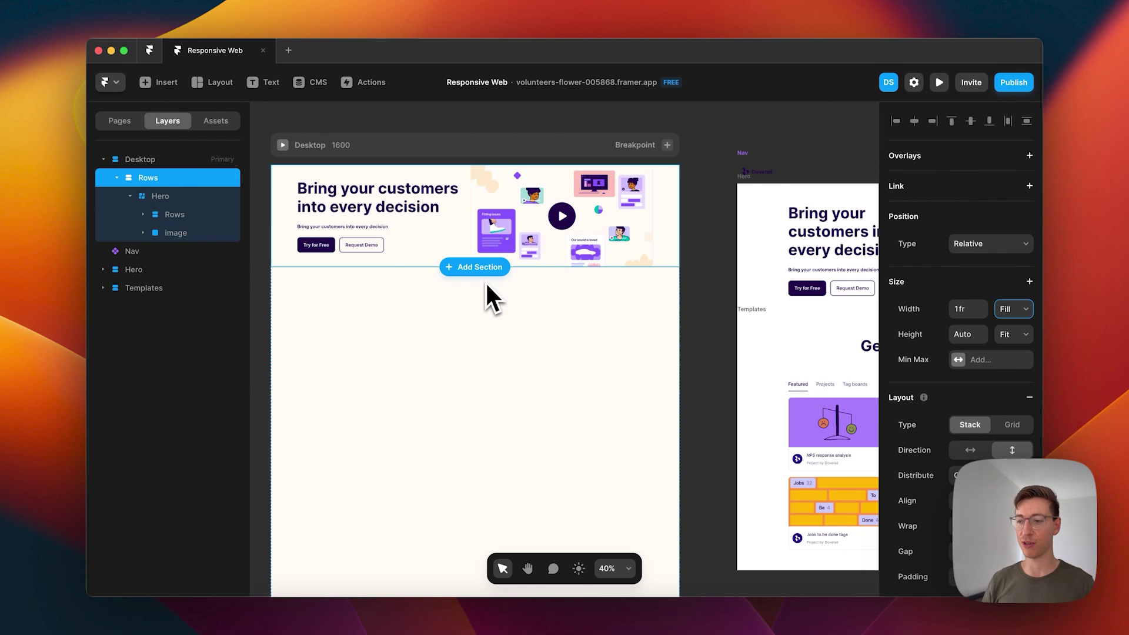
Step: Examine how the Nav, Hero and Templates sections are nested in the Home page's Desktop layers
{"action": "left_click", "coordinate": [121, 121]}
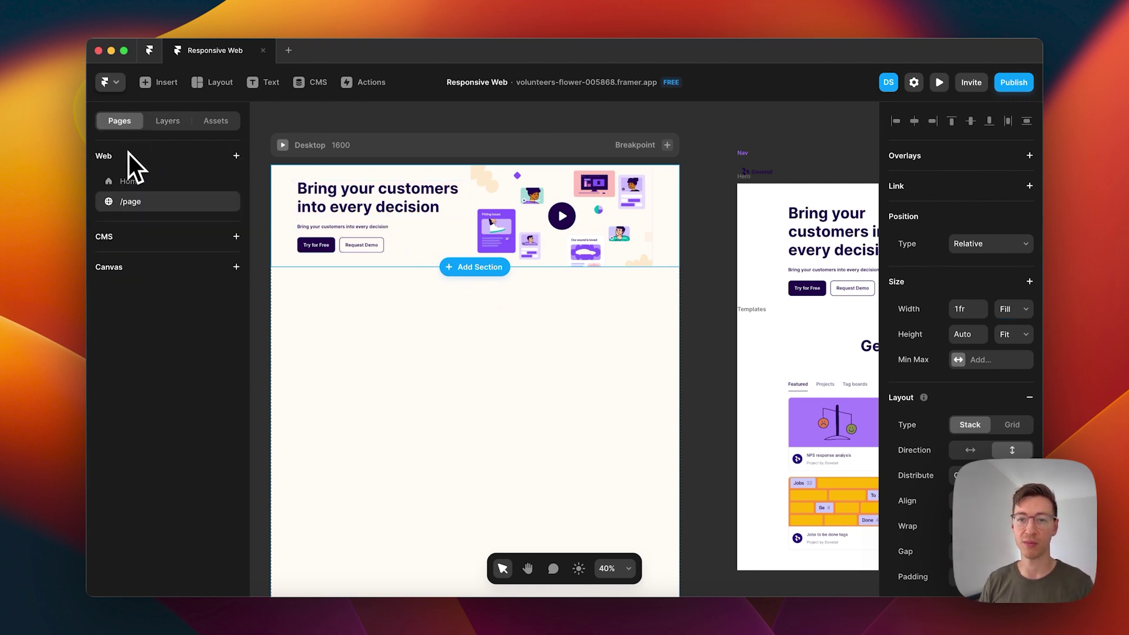
{"action": "left_click", "coordinate": [125, 180]}
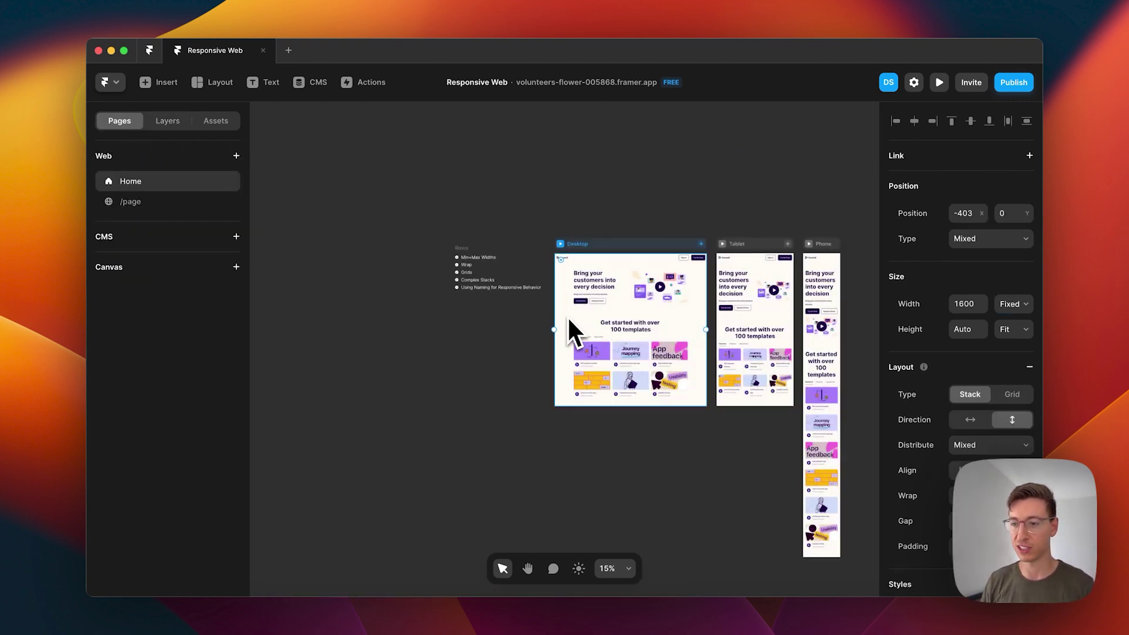
{"action": "left_click", "coordinate": [577, 309]}
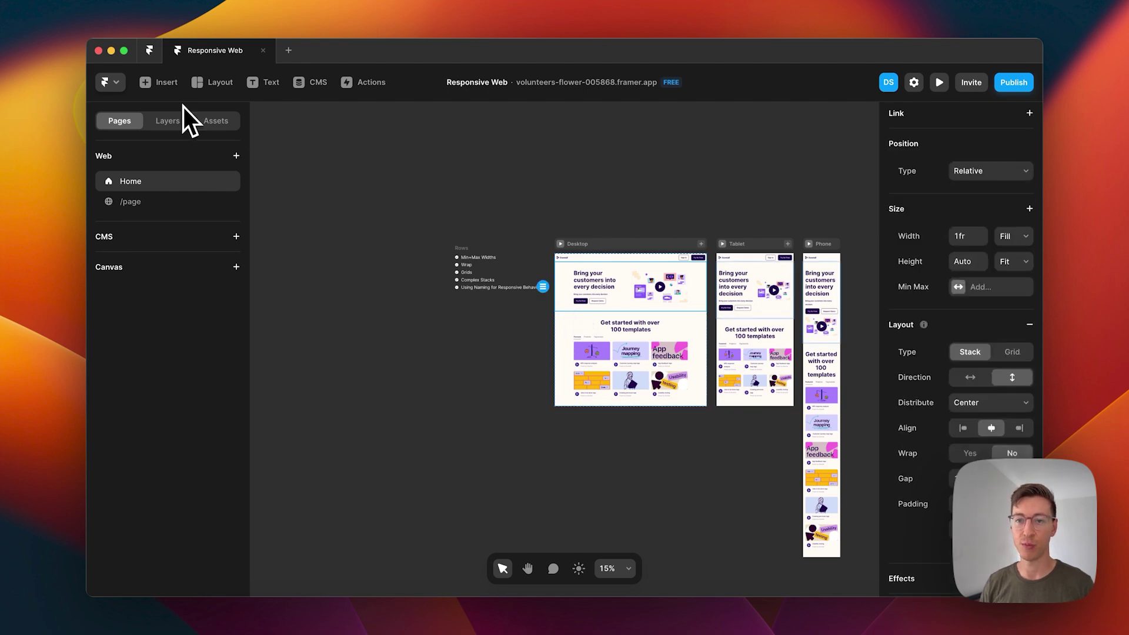
{"action": "left_click", "coordinate": [174, 123]}
{"action": "scroll", "coordinate": [586, 273], "scroll_direction": "up", "scroll_amount": 5}
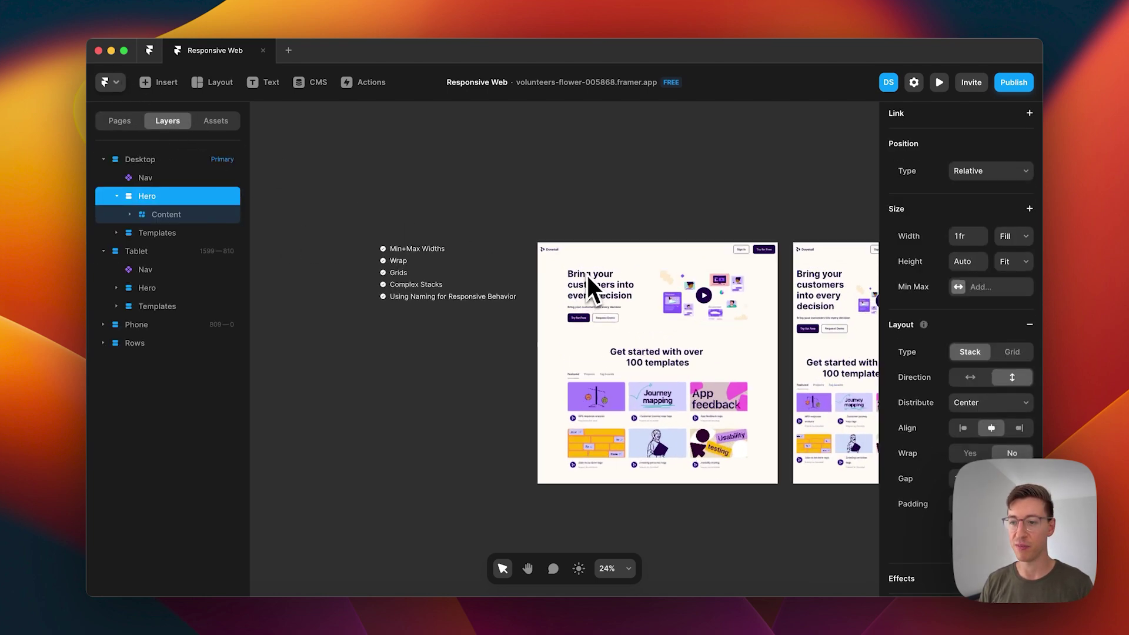
{"action": "left_click", "coordinate": [591, 243]}
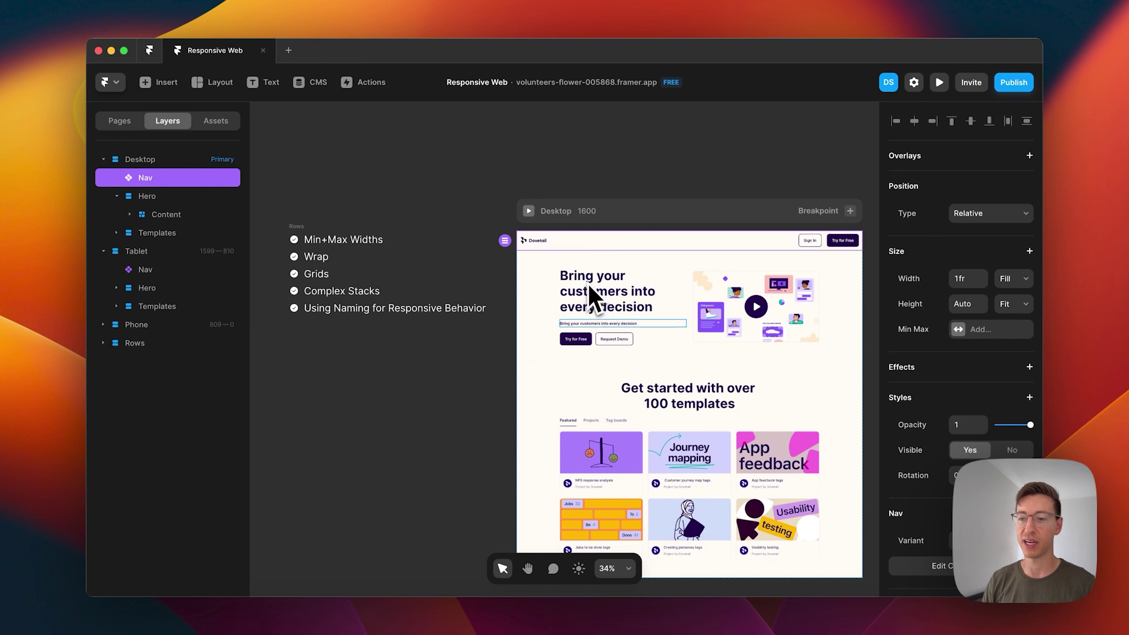
{"action": "left_click", "coordinate": [536, 382]}
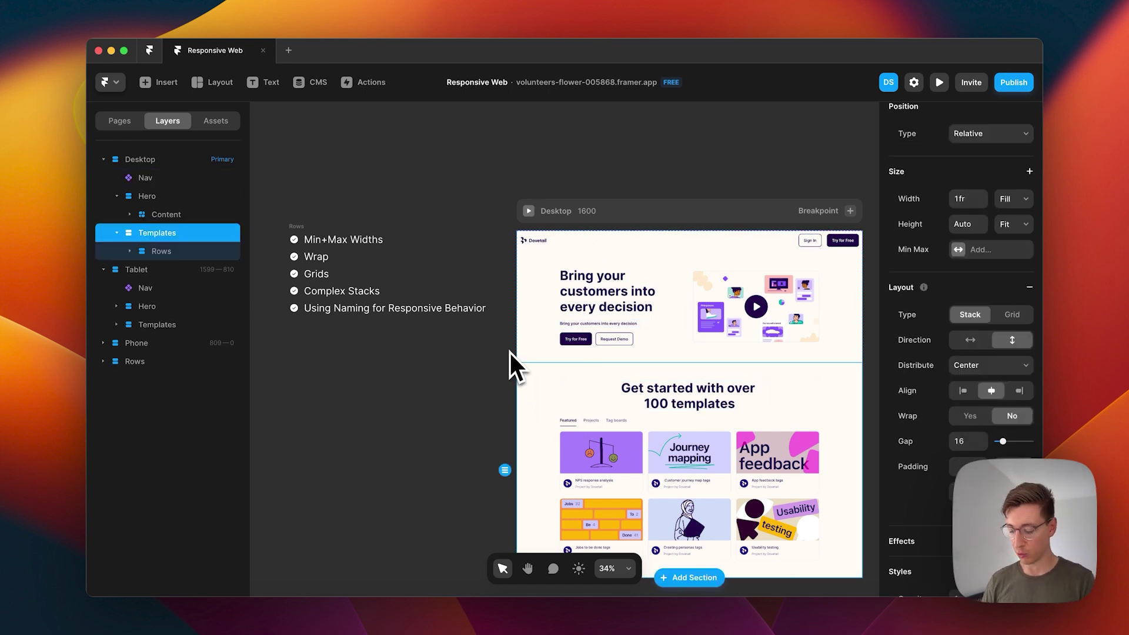
{"action": "key", "text": "Up"}
{"action": "key", "text": "Down"}
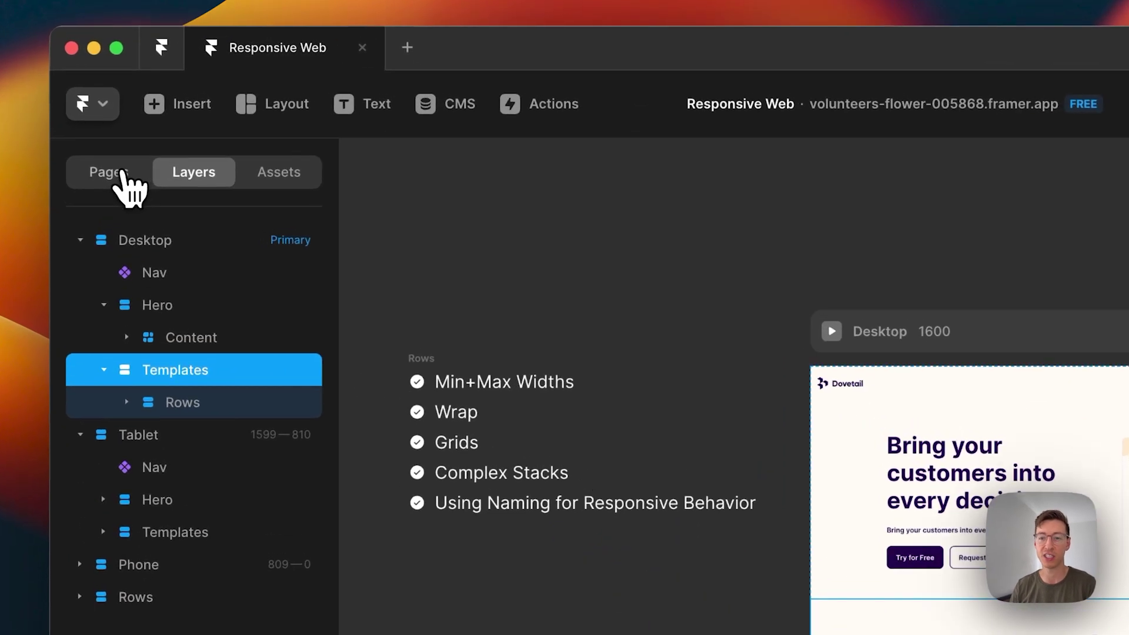
Step: Return to /page and rename the inner Hero stack as Content
{"action": "left_click", "coordinate": [120, 120]}
{"action": "left_click", "coordinate": [152, 200]}
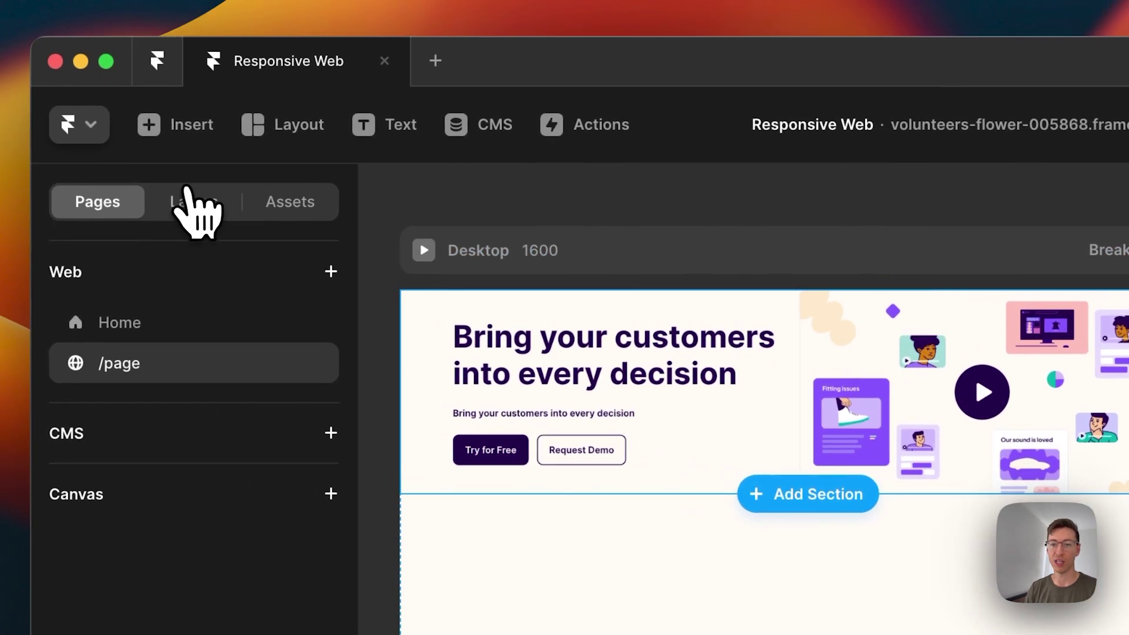
{"action": "left_click", "coordinate": [121, 184]}
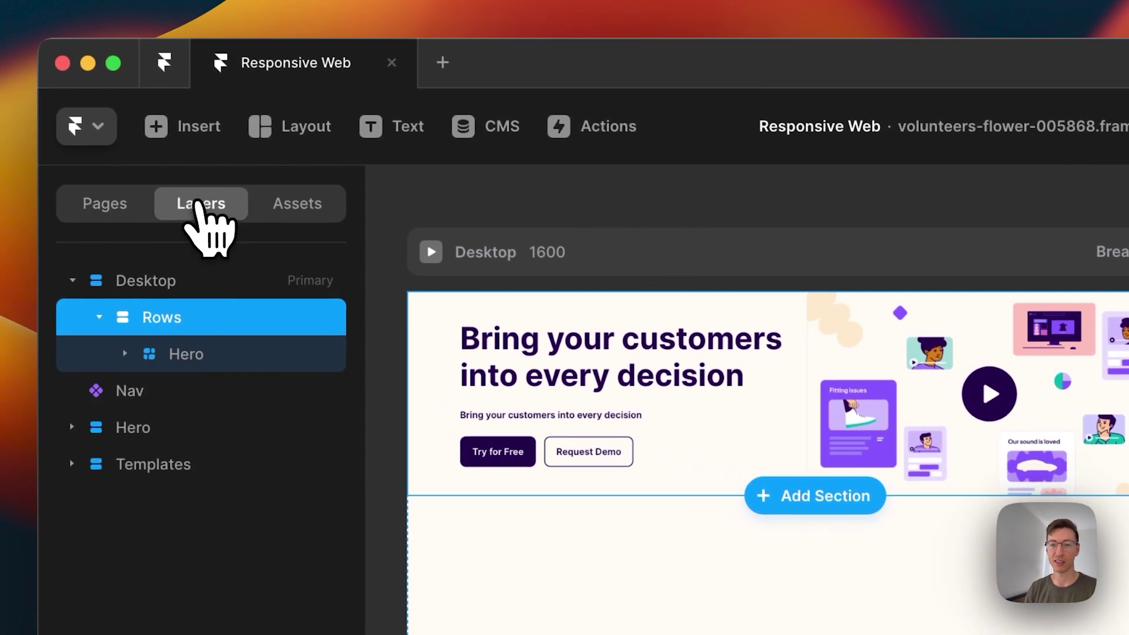
{"action": "double_click", "coordinate": [187, 355]}
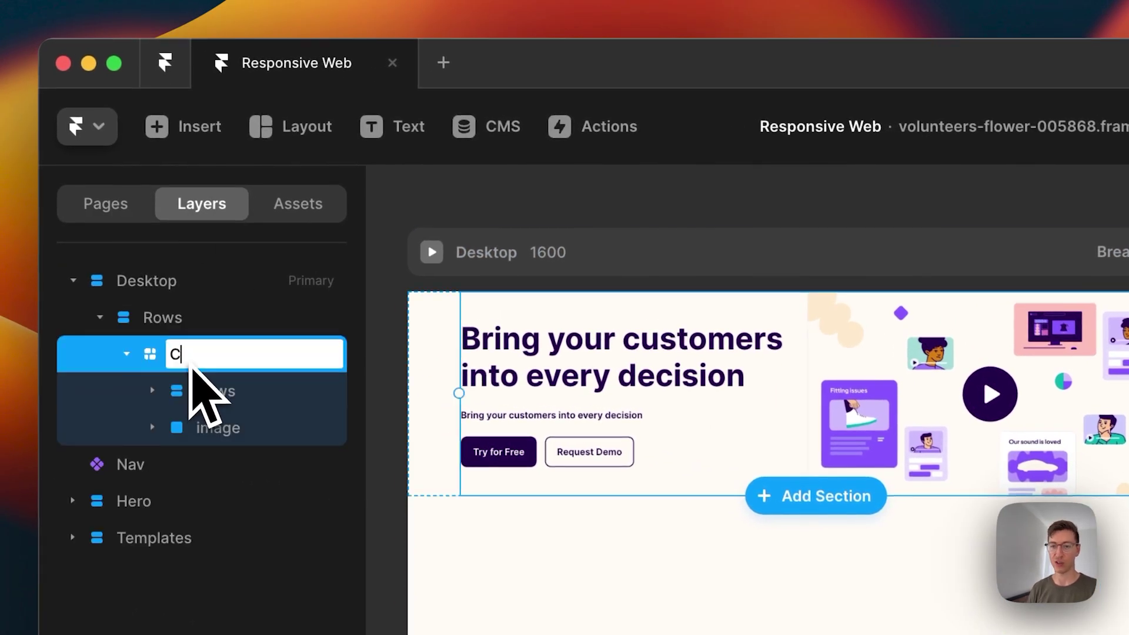
Step: Rename the parent stack around Content as Hero
{"action": "left_click", "coordinate": [167, 325]}
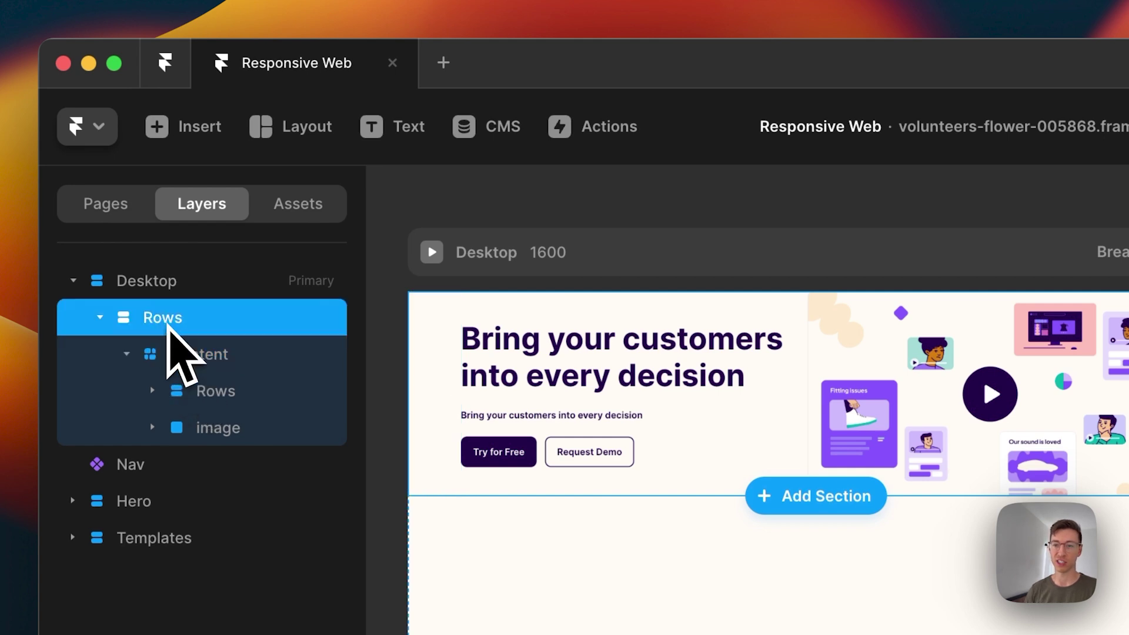
{"action": "double_click", "coordinate": [169, 328]}
{"action": "type", "text": "Hero"}
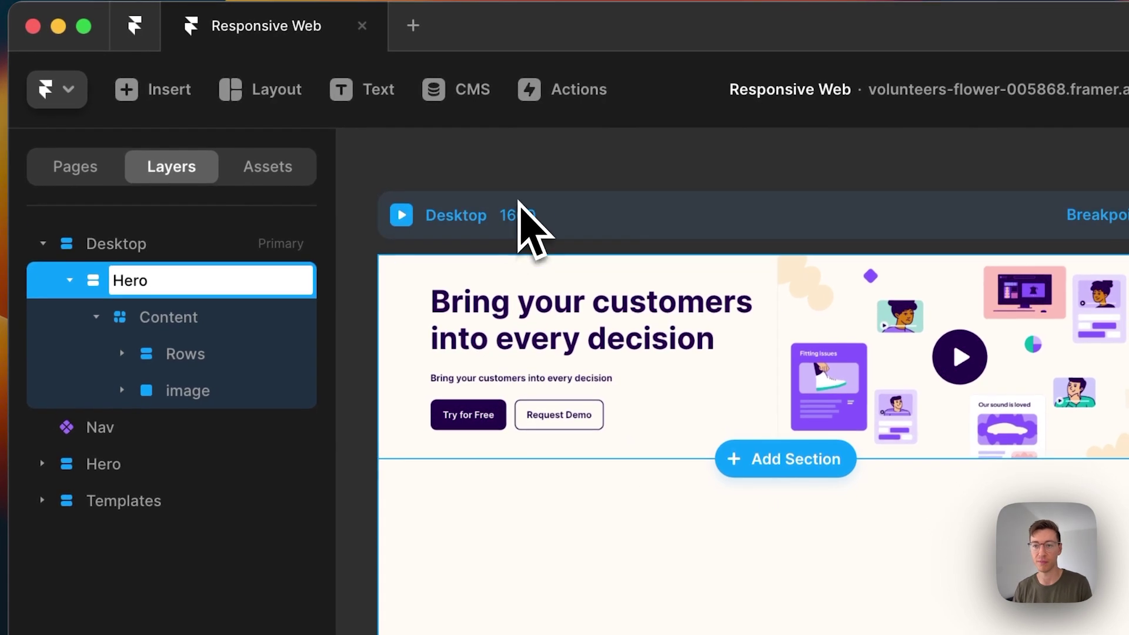
{"action": "left_click", "coordinate": [517, 216]}
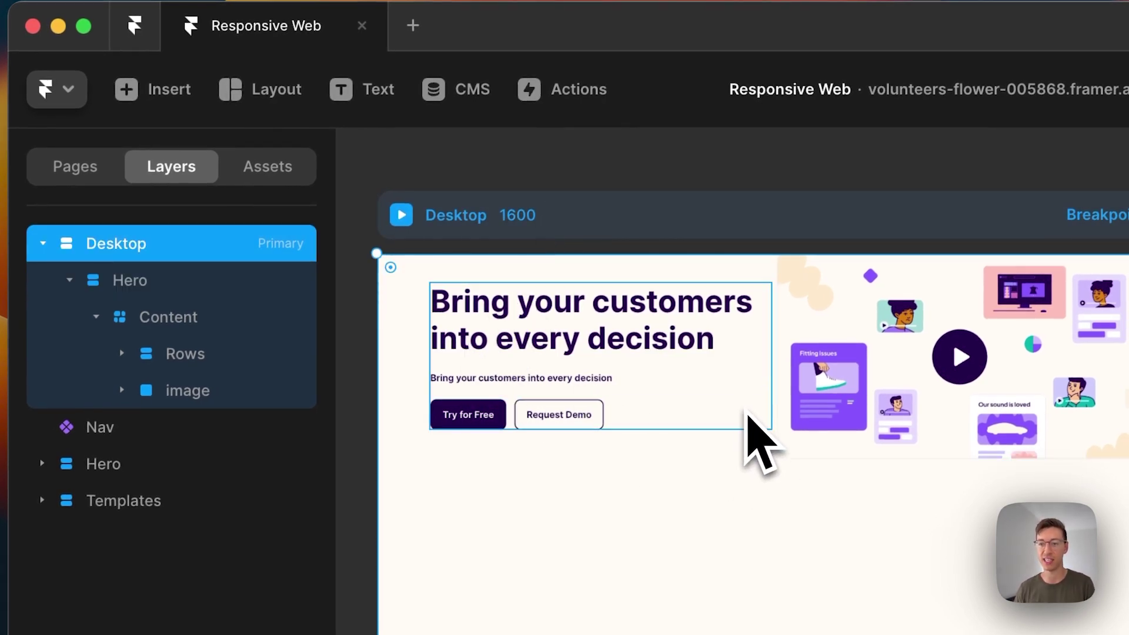
{"action": "left_click", "coordinate": [735, 457]}
{"action": "left_click", "coordinate": [347, 311]}
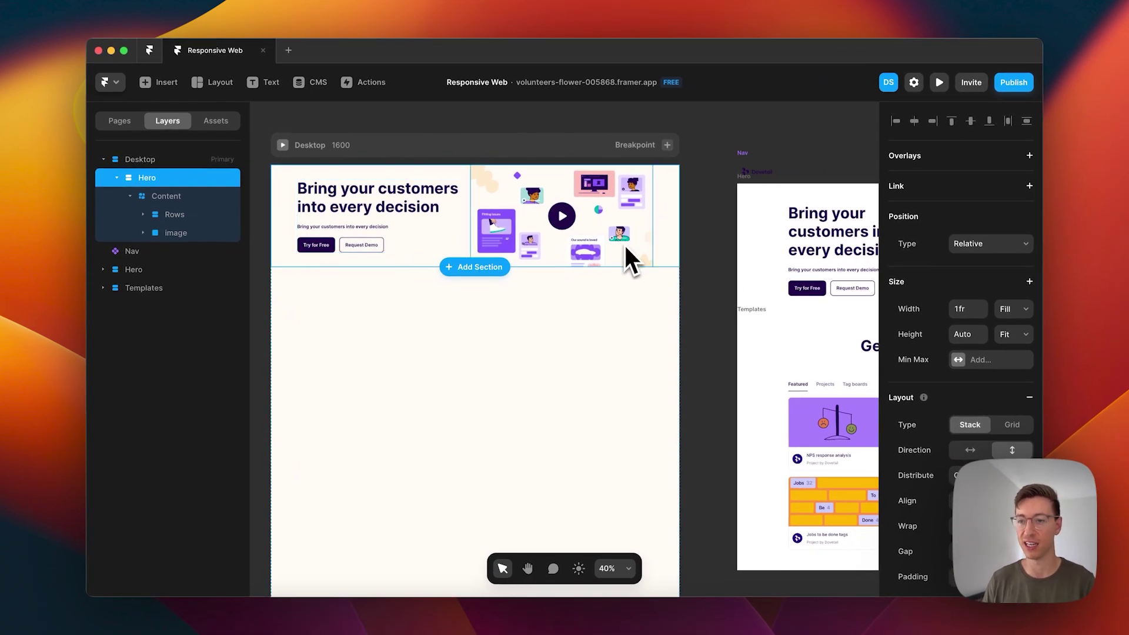
Step: Add a Max Width limit of the Fixed type to the Content stack
{"action": "left_click", "coordinate": [467, 257]}
{"action": "scroll", "coordinate": [947, 295], "scroll_direction": "up", "scroll_amount": 5}
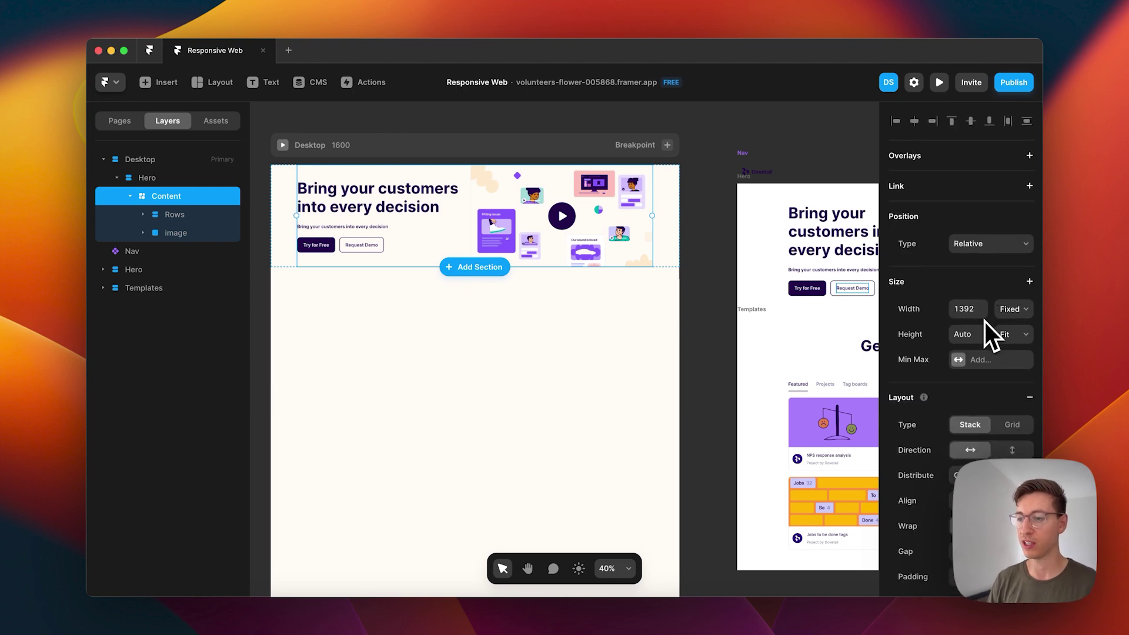
{"action": "left_click", "coordinate": [975, 356]}
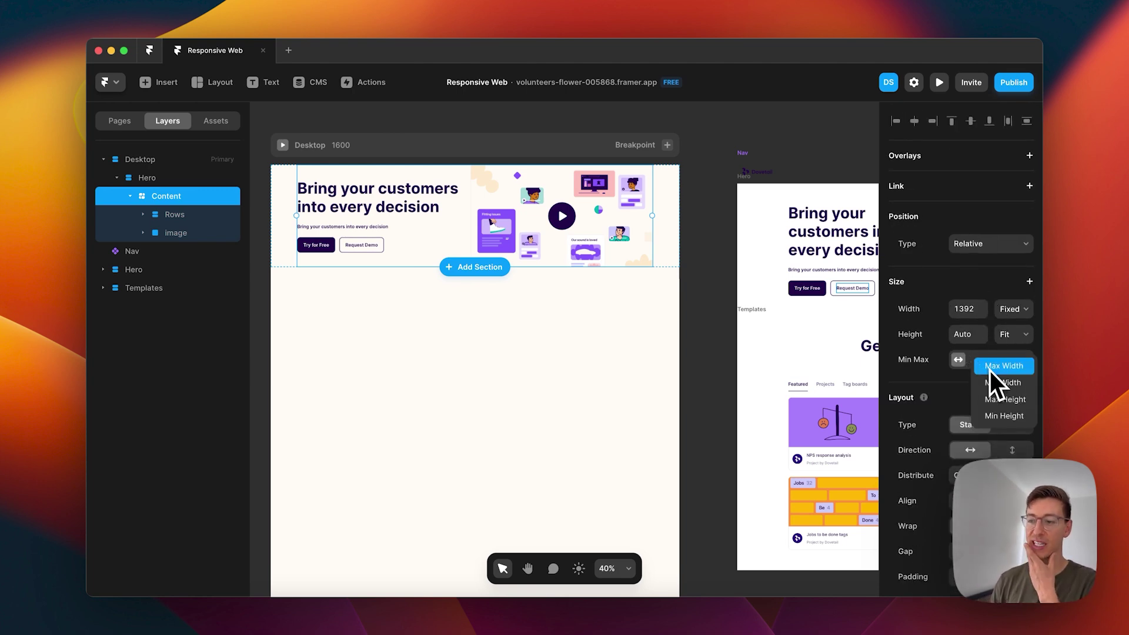
{"action": "left_click", "coordinate": [990, 370]}
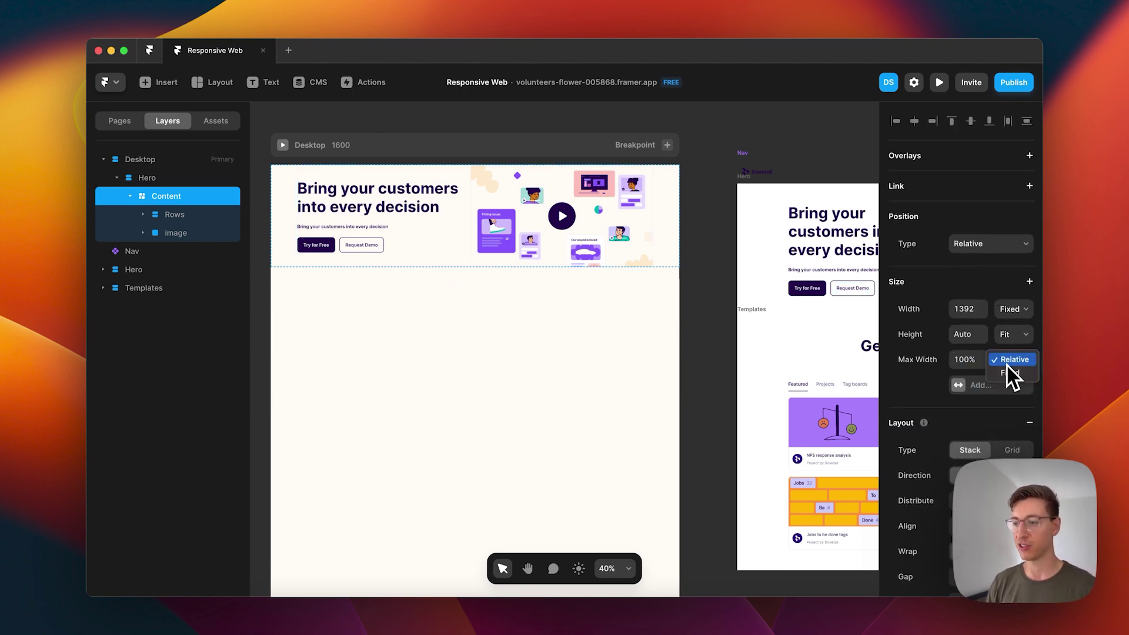
{"action": "left_click", "coordinate": [1010, 373]}
Step: Set the Content stack's maximum width to 1200
{"action": "left_click", "coordinate": [966, 360]}
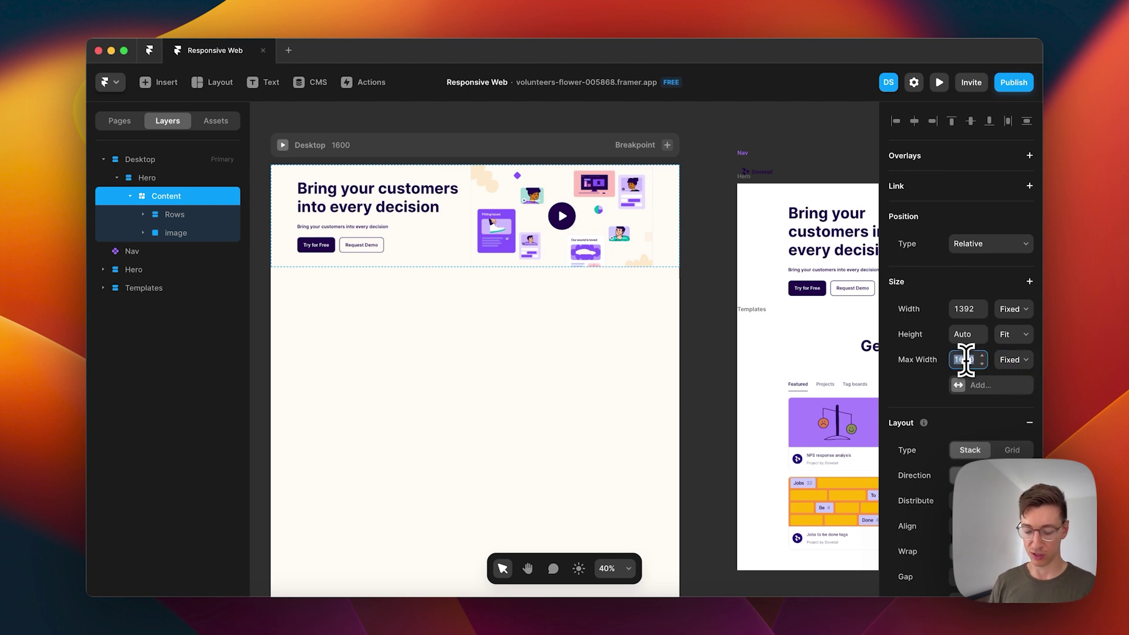
{"action": "key", "text": "Return"}
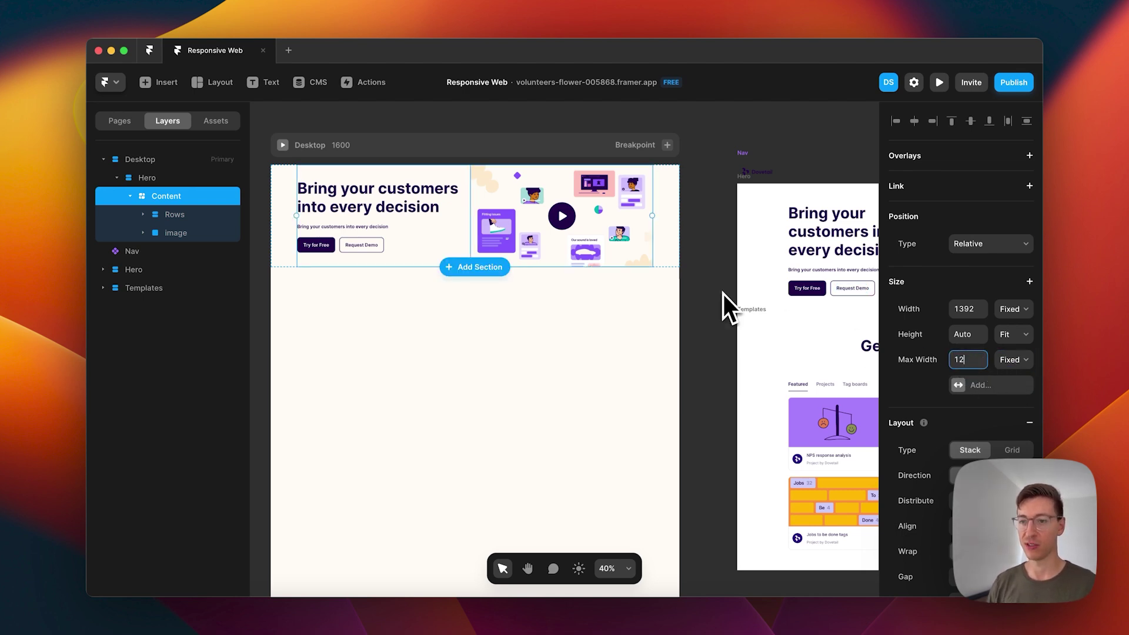
{"action": "left_click", "coordinate": [333, 145]}
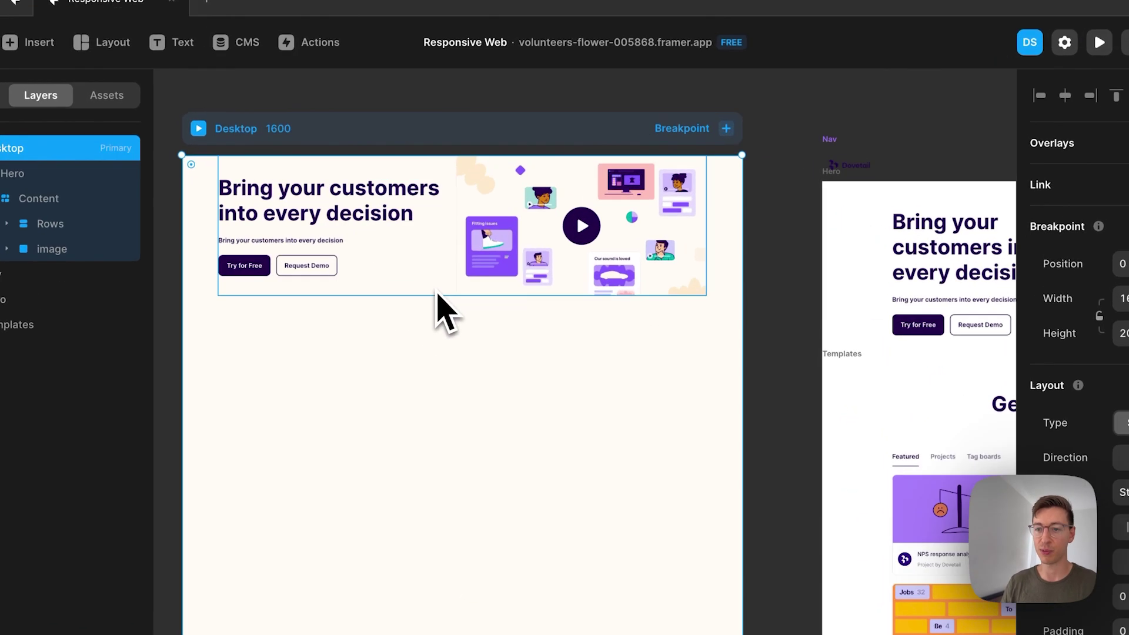
{"action": "mouse_move", "coordinate": [517, 265]}
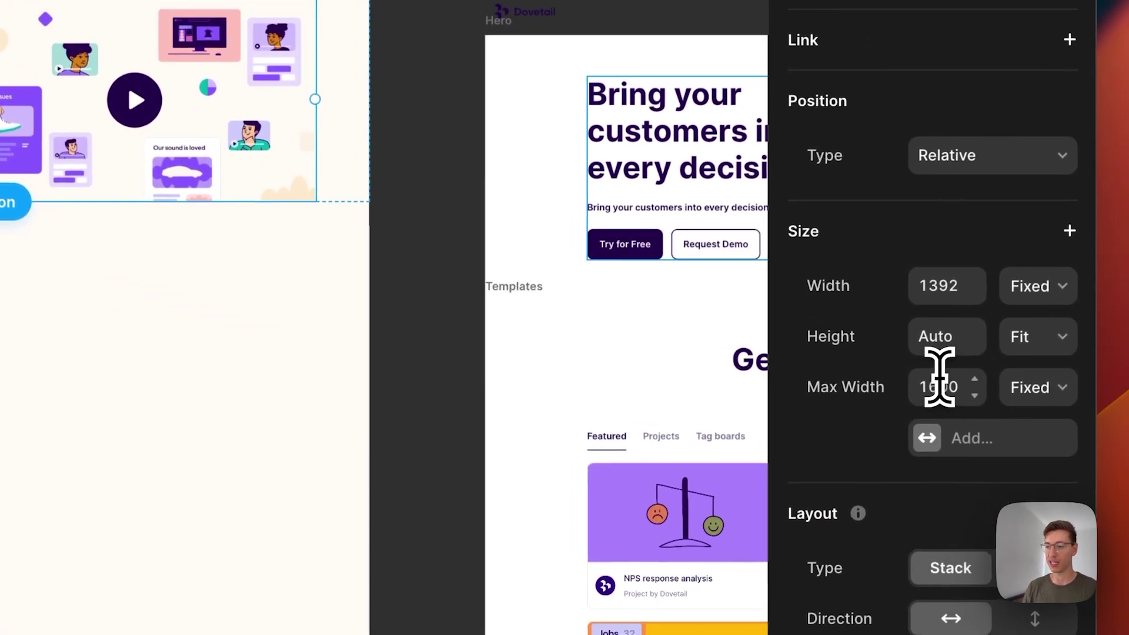
{"action": "left_click", "coordinate": [941, 382]}
{"action": "type", "text": "1200"}
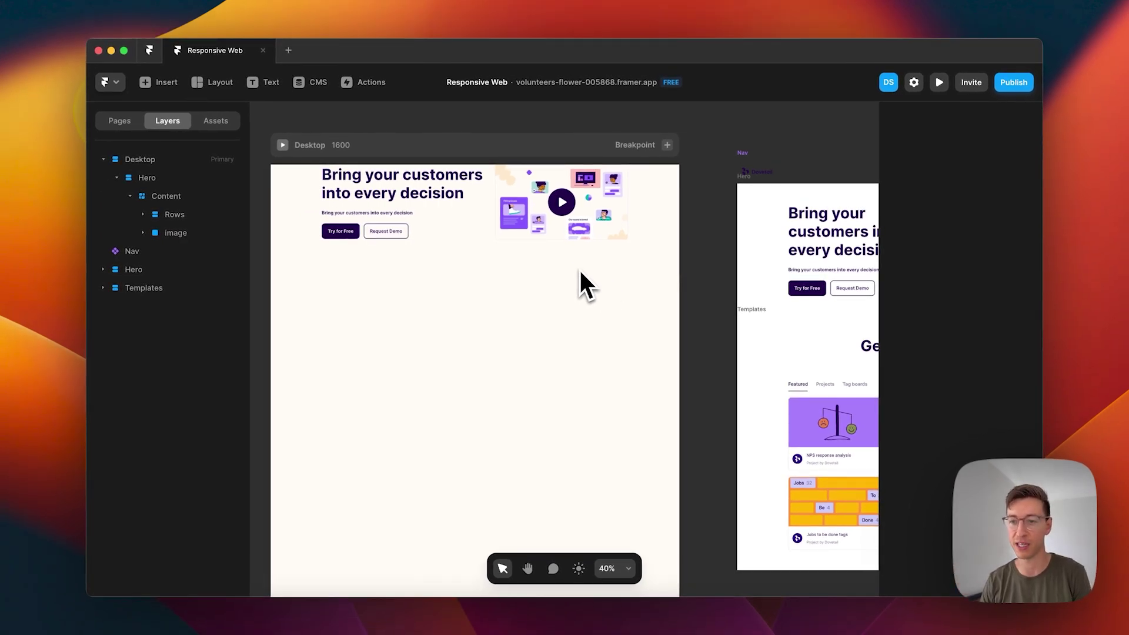
{"action": "left_click", "coordinate": [496, 242]}
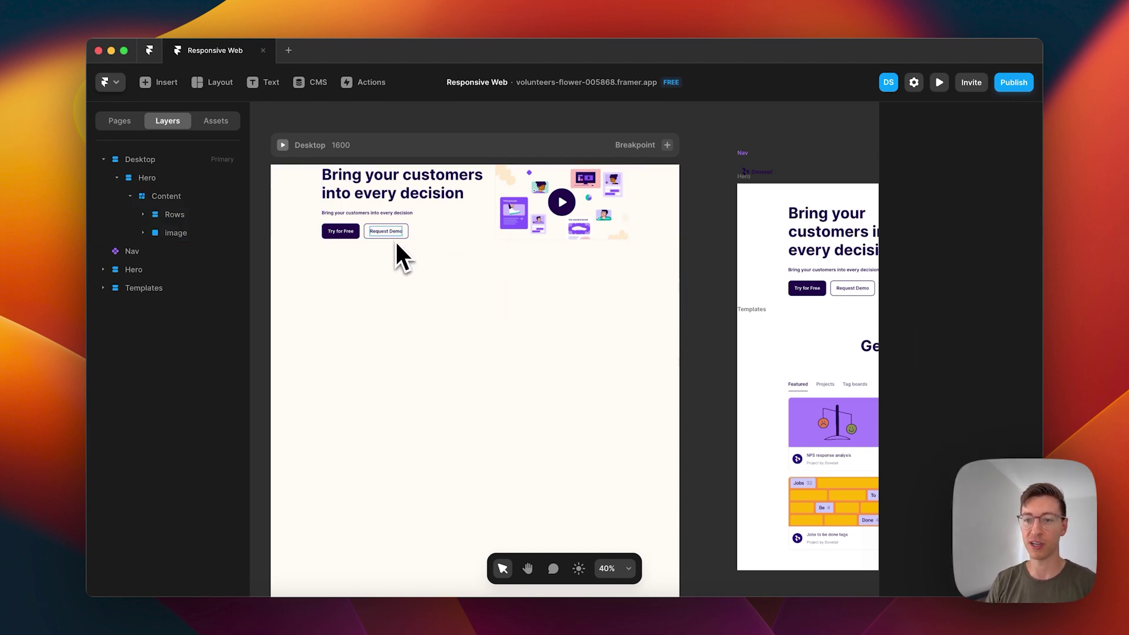
Step: Compare the rebuilt Hero section with the reference page's Hero and Templates sections
{"action": "left_click", "coordinate": [295, 221]}
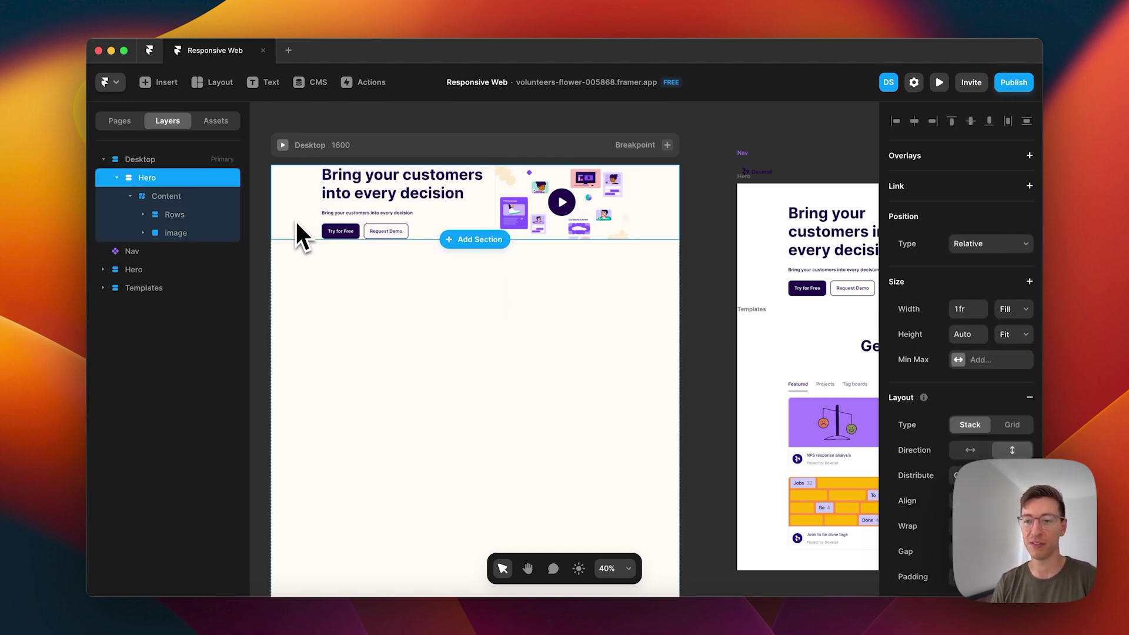
{"action": "scroll", "coordinate": [630, 277], "scroll_direction": "right", "scroll_amount": 8}
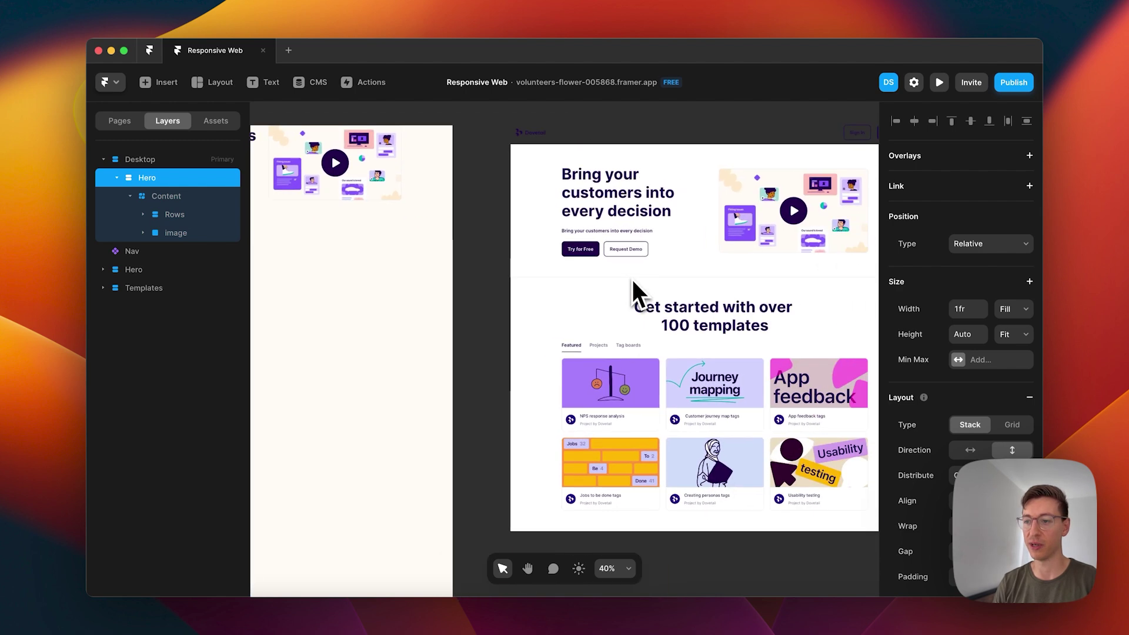
{"action": "scroll", "coordinate": [630, 277], "scroll_direction": "left", "scroll_amount": 8}
{"action": "left_click", "coordinate": [500, 216]}
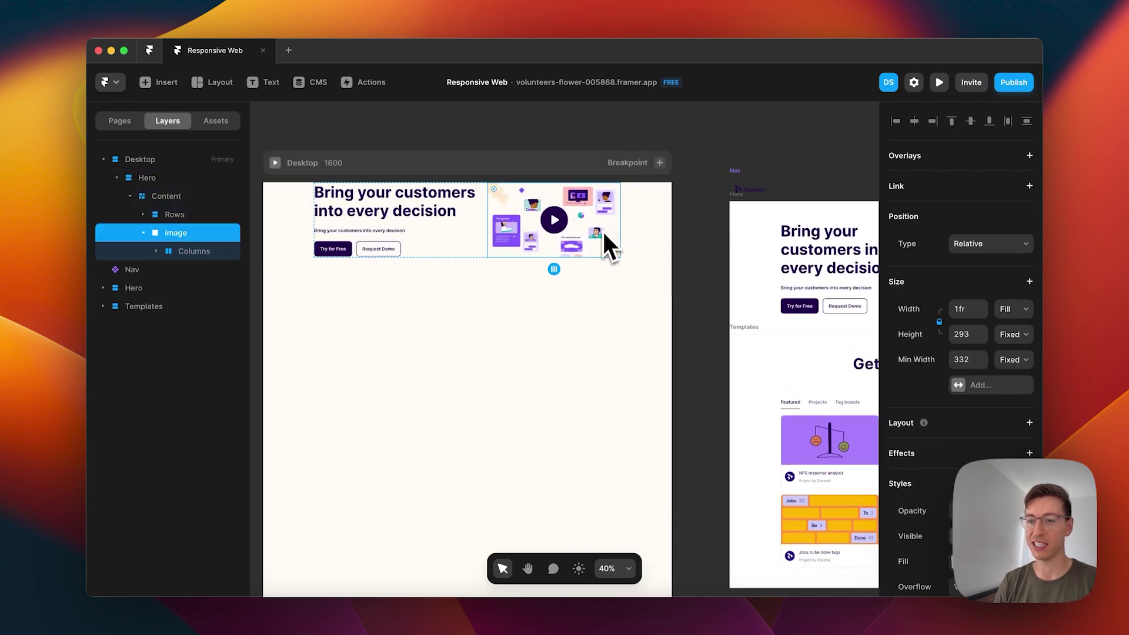
{"action": "left_click", "coordinate": [344, 165]}
{"action": "scroll", "coordinate": [526, 365], "scroll_direction": "right", "scroll_amount": 3}
{"action": "scroll", "coordinate": [526, 365], "scroll_direction": "down", "scroll_amount": 2}
{"action": "scroll", "coordinate": [526, 366], "scroll_direction": "right", "scroll_amount": 2}
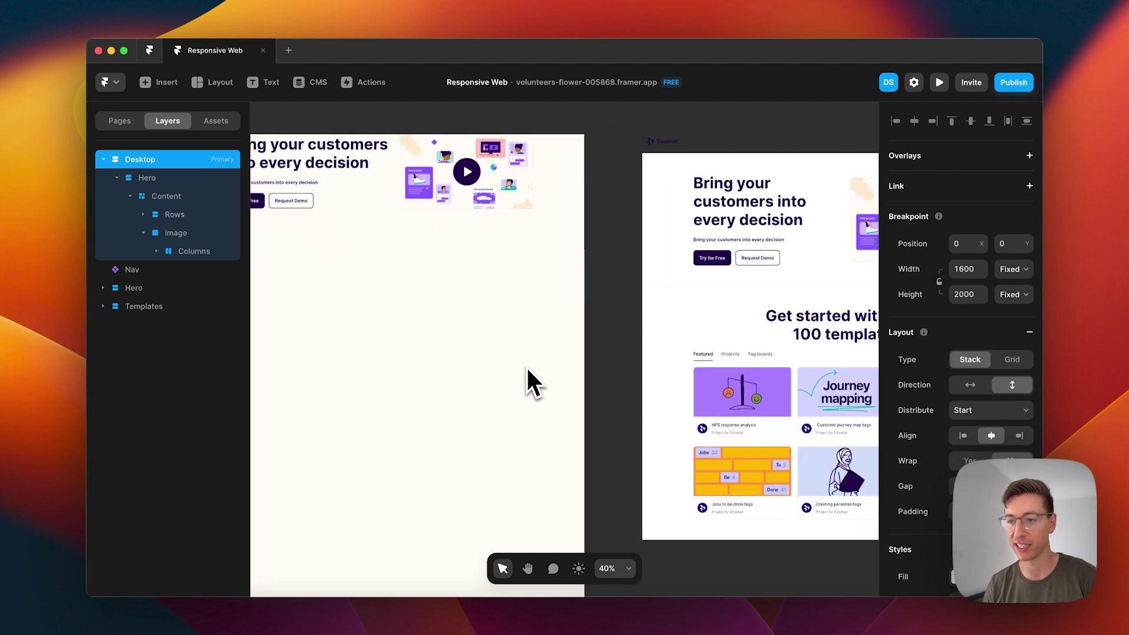
{"action": "scroll", "coordinate": [526, 366], "scroll_direction": "left", "scroll_amount": 5}
Step: Paste a copy of the Hero headline into the Desktop breakpoint, directly below the Hero section
{"action": "left_click", "coordinate": [475, 184]}
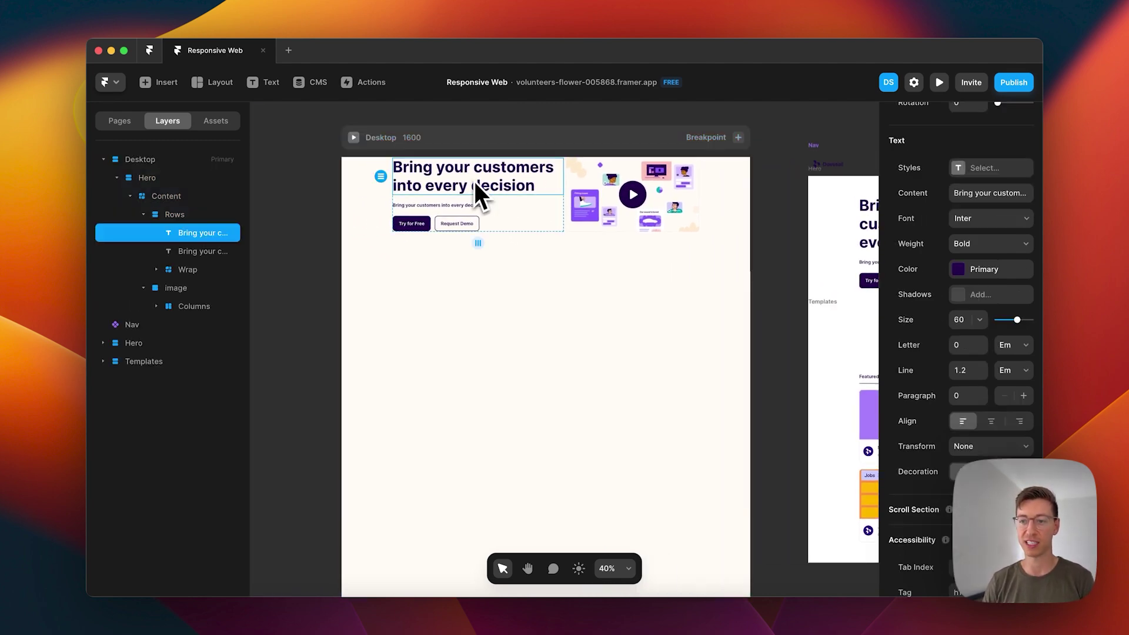
{"action": "left_click_drag", "start_coordinate": [474, 182], "coordinate": [560, 309]}
{"action": "key", "text": "cmd+x"}
{"action": "left_click", "coordinate": [399, 144]}
{"action": "key", "text": "cmd+v"}
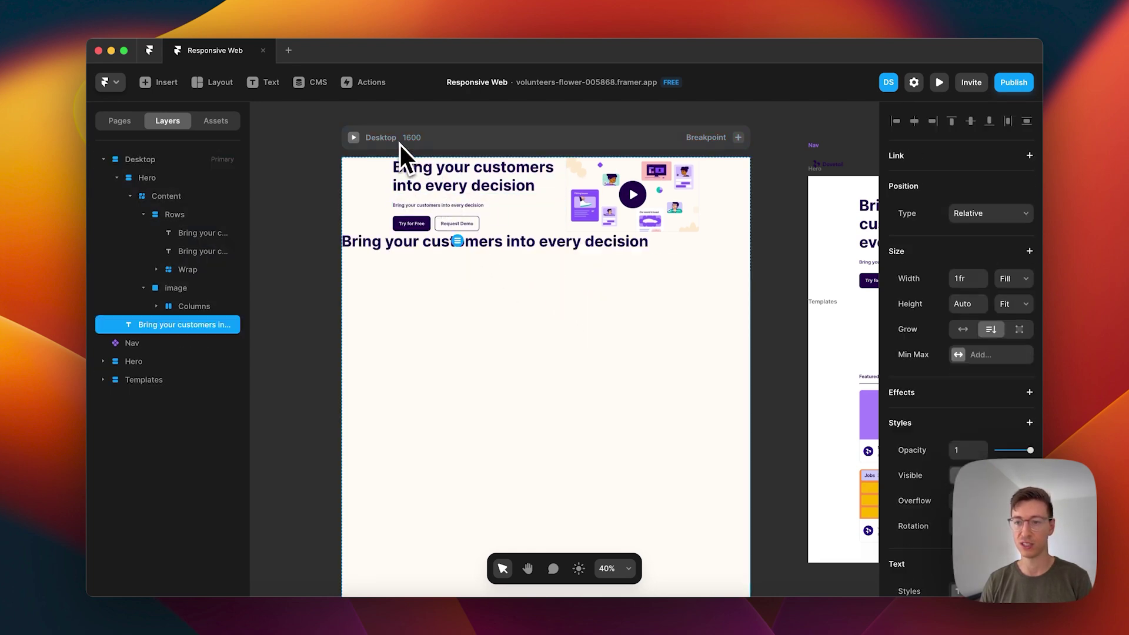
Step: Copy the heading text "Get started with over 100 templates" from the reference Templates section
{"action": "scroll", "coordinate": [549, 264], "scroll_direction": "right", "scroll_amount": 5}
{"action": "scroll", "coordinate": [550, 263], "scroll_direction": "down", "scroll_amount": 2}
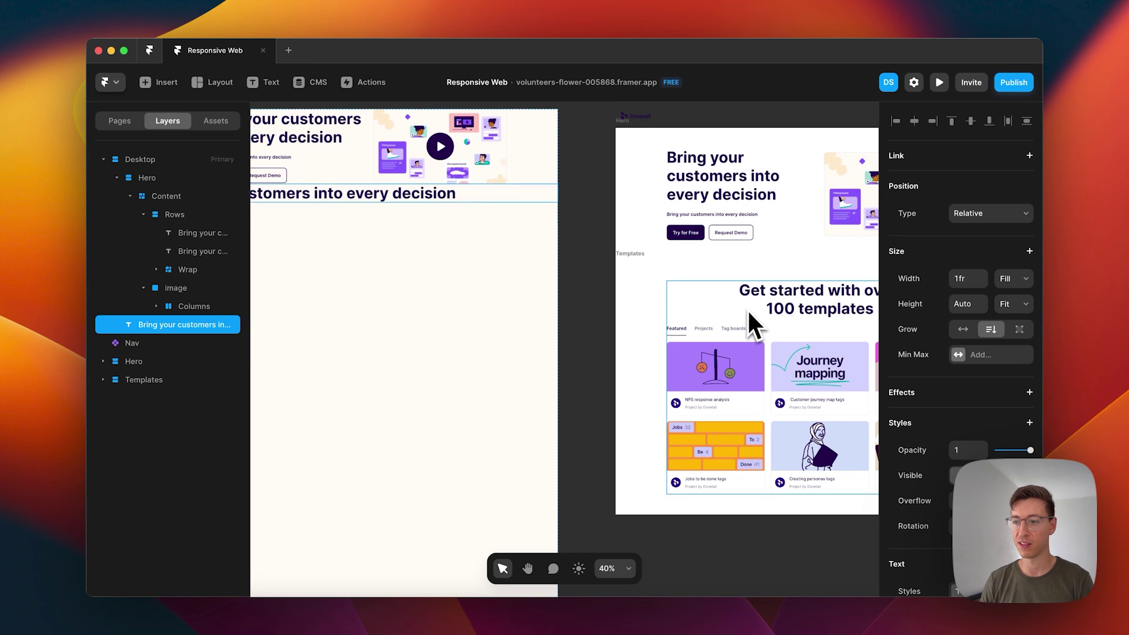
{"action": "left_click", "coordinate": [802, 314]}
{"action": "double_click", "coordinate": [803, 313]}
{"action": "scroll", "coordinate": [757, 305], "scroll_direction": "left", "scroll_amount": 5}
{"action": "scroll", "coordinate": [615, 280], "scroll_direction": "up", "scroll_amount": 1}
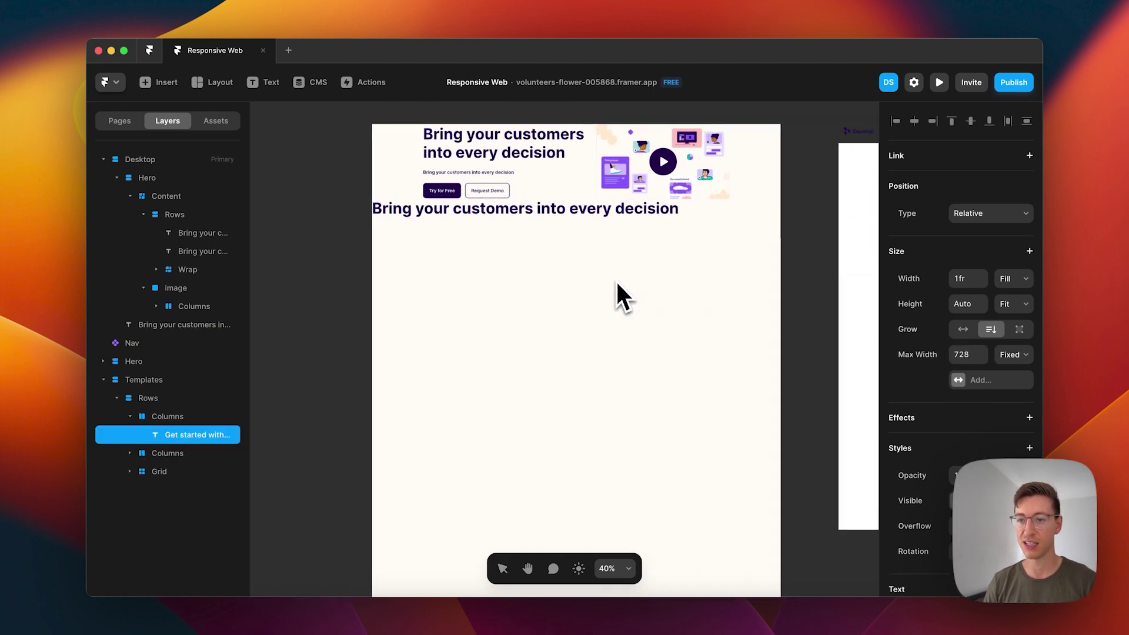
Step: Replace the text of the duplicated headline below the Hero with "Get started with over 100 templates"
{"action": "left_click", "coordinate": [490, 211]}
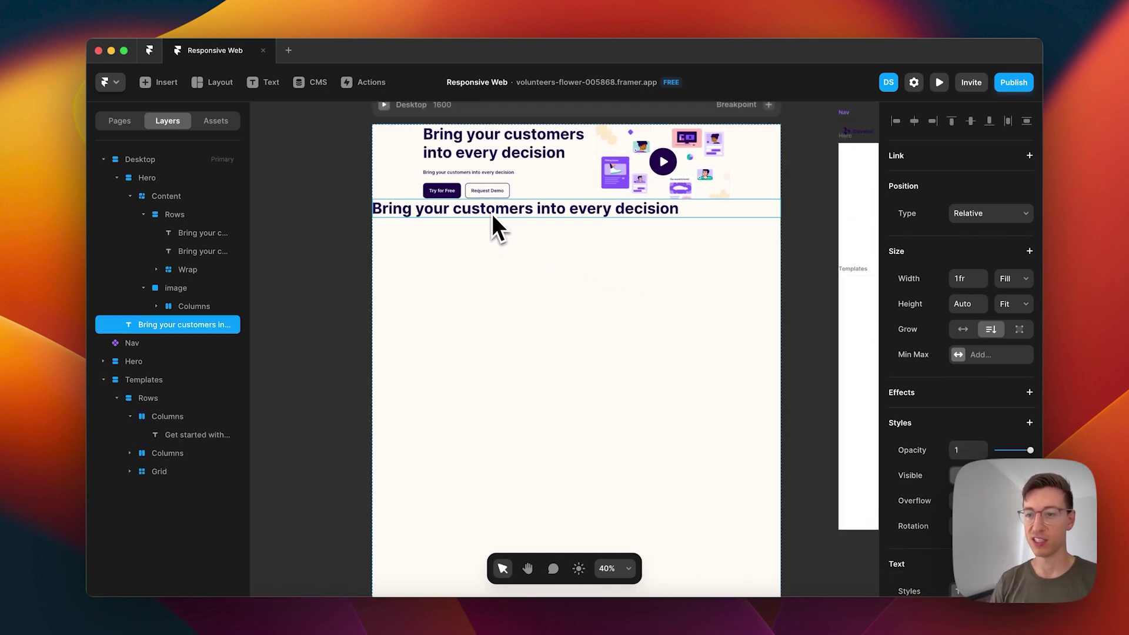
{"action": "double_click", "coordinate": [513, 212]}
{"action": "key", "text": "cmd+a"}
{"action": "type", "text": "v"}
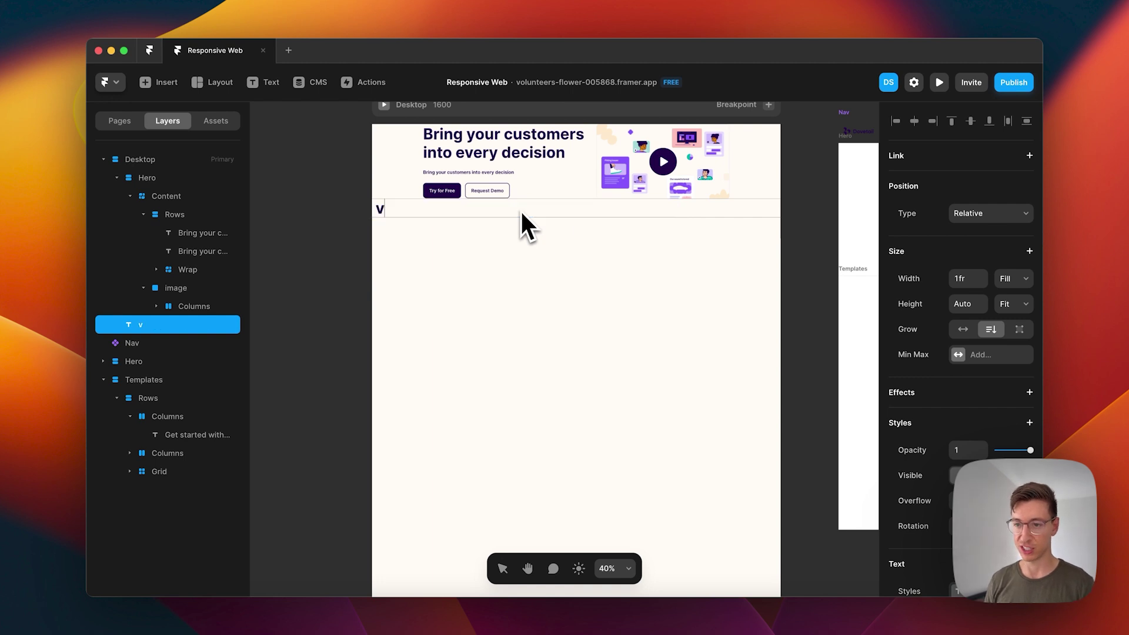
{"action": "key", "text": "BackSpace"}
{"action": "key", "text": "cmd+v"}
{"action": "key", "text": "Escape"}
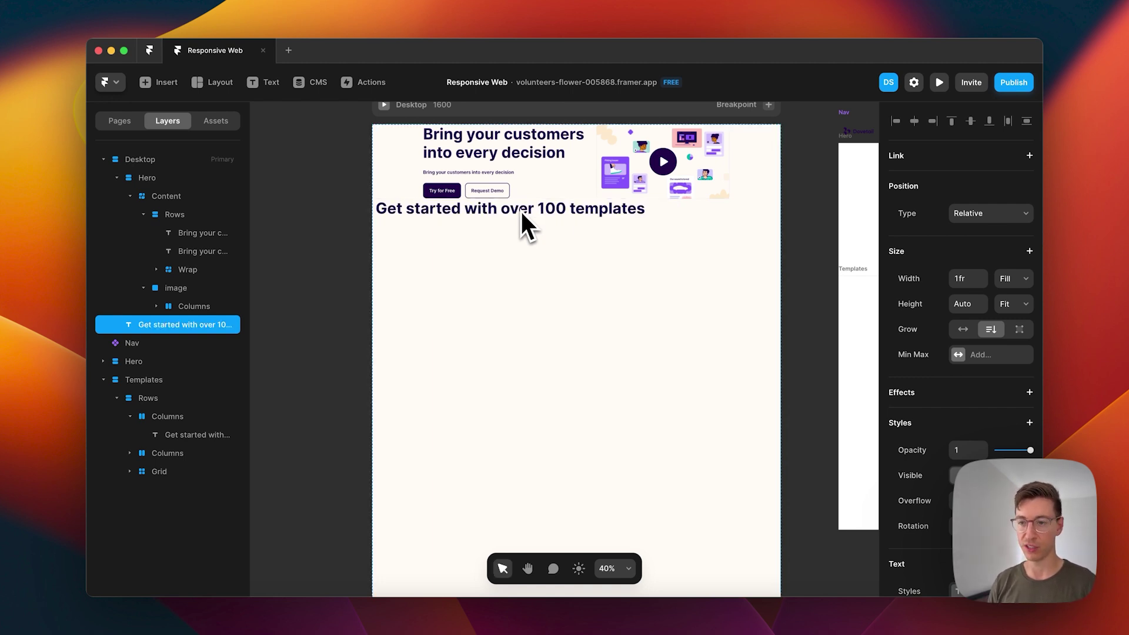
Step: Examine how the reference Templates section arranges its heading and cards compared with the new page
{"action": "scroll", "coordinate": [538, 227], "scroll_direction": "right", "scroll_amount": 5}
{"action": "scroll", "coordinate": [538, 228], "scroll_direction": "down", "scroll_amount": 1}
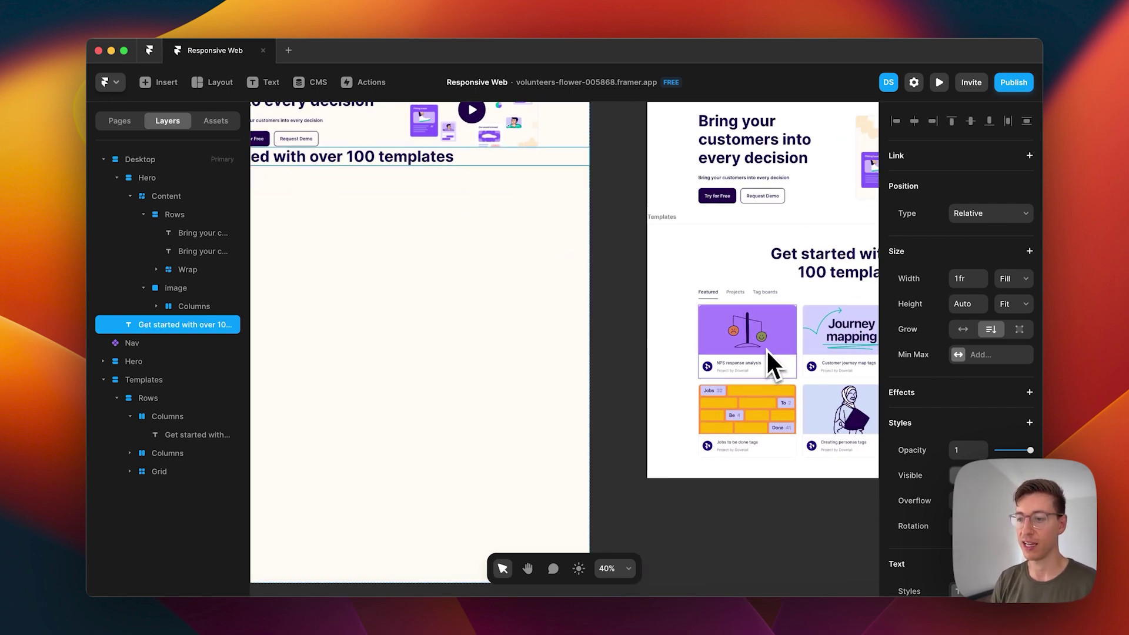
{"action": "scroll", "coordinate": [765, 349], "scroll_direction": "down", "scroll_amount": 1}
{"action": "scroll", "coordinate": [765, 349], "scroll_direction": "left", "scroll_amount": 3}
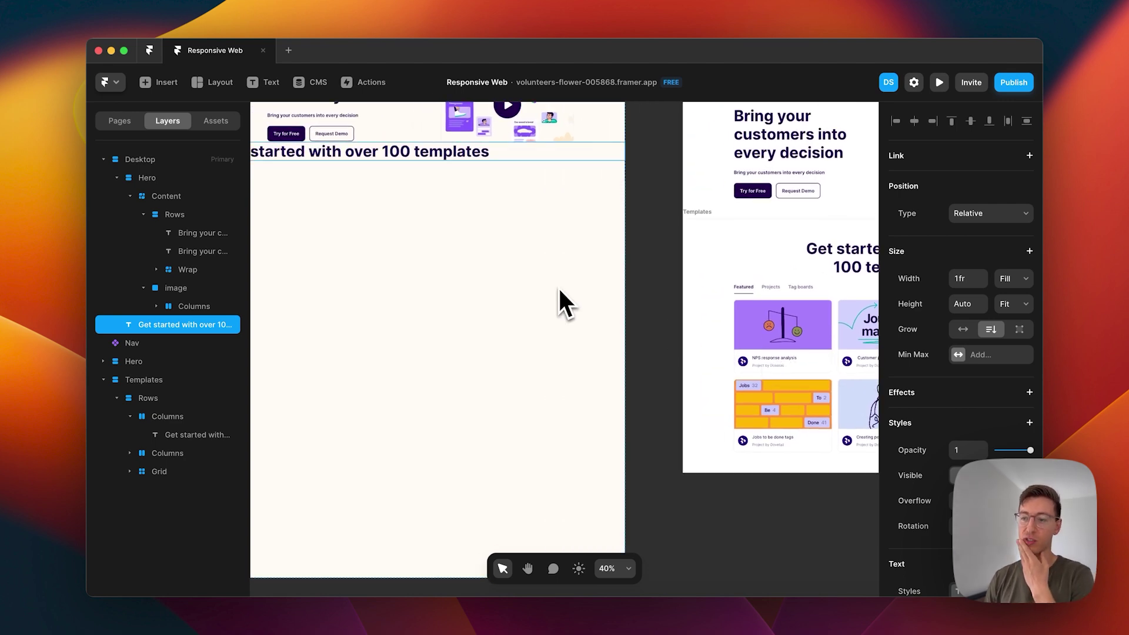
{"action": "scroll", "coordinate": [519, 280], "scroll_direction": "left", "scroll_amount": 3}
{"action": "scroll", "coordinate": [518, 280], "scroll_direction": "up", "scroll_amount": 2}
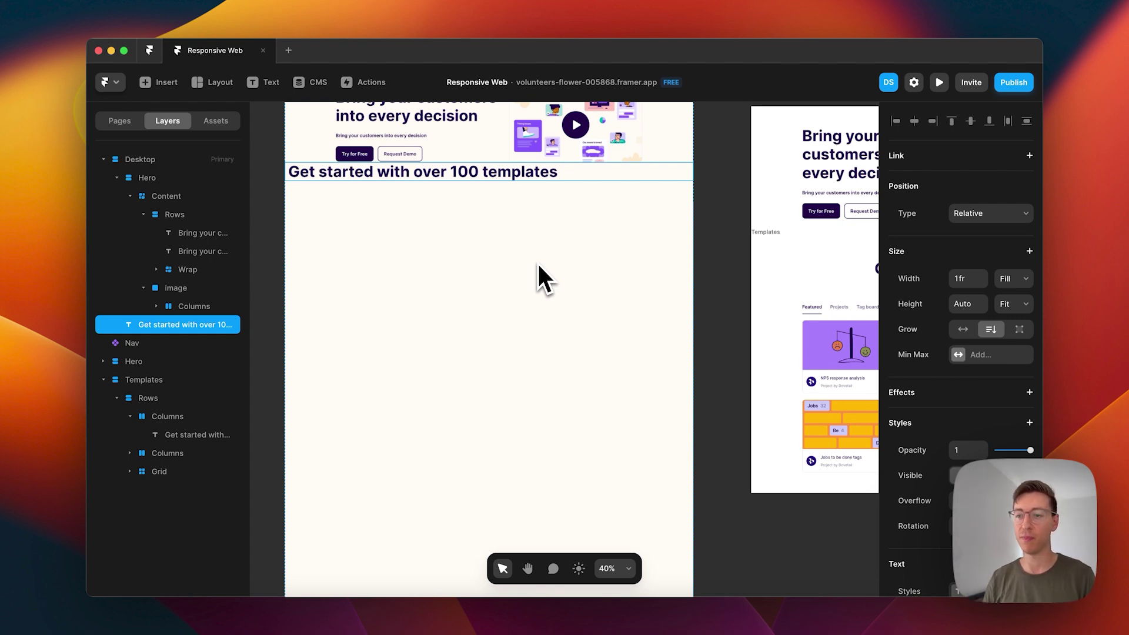
{"action": "scroll", "coordinate": [547, 245], "scroll_direction": "up", "scroll_amount": 2}
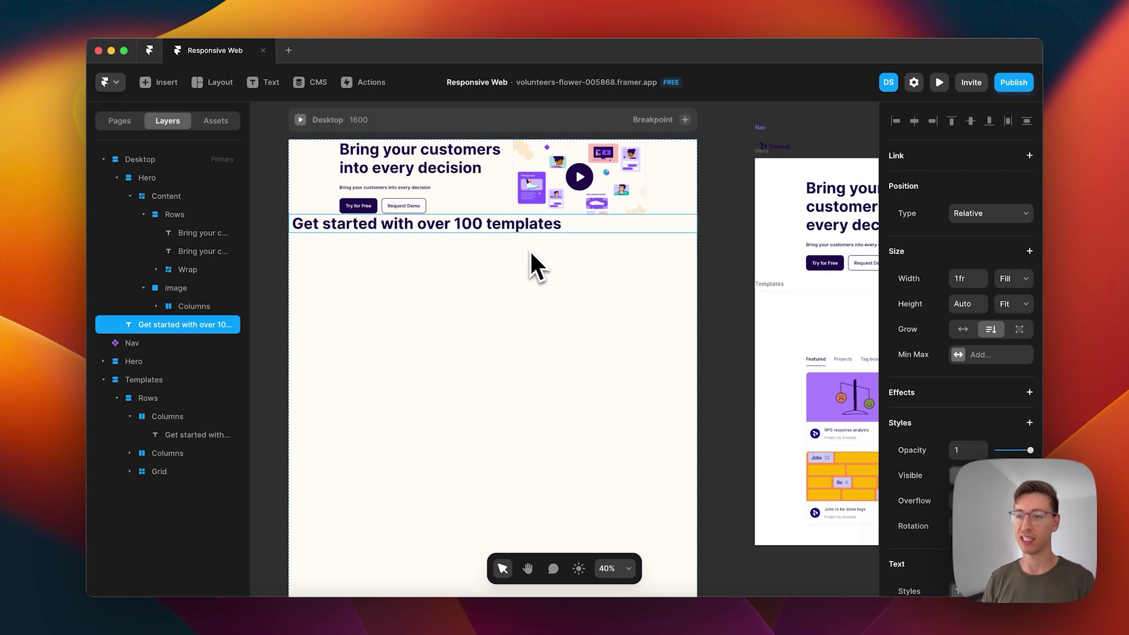
{"action": "scroll", "coordinate": [532, 253], "scroll_direction": "right", "scroll_amount": 1}
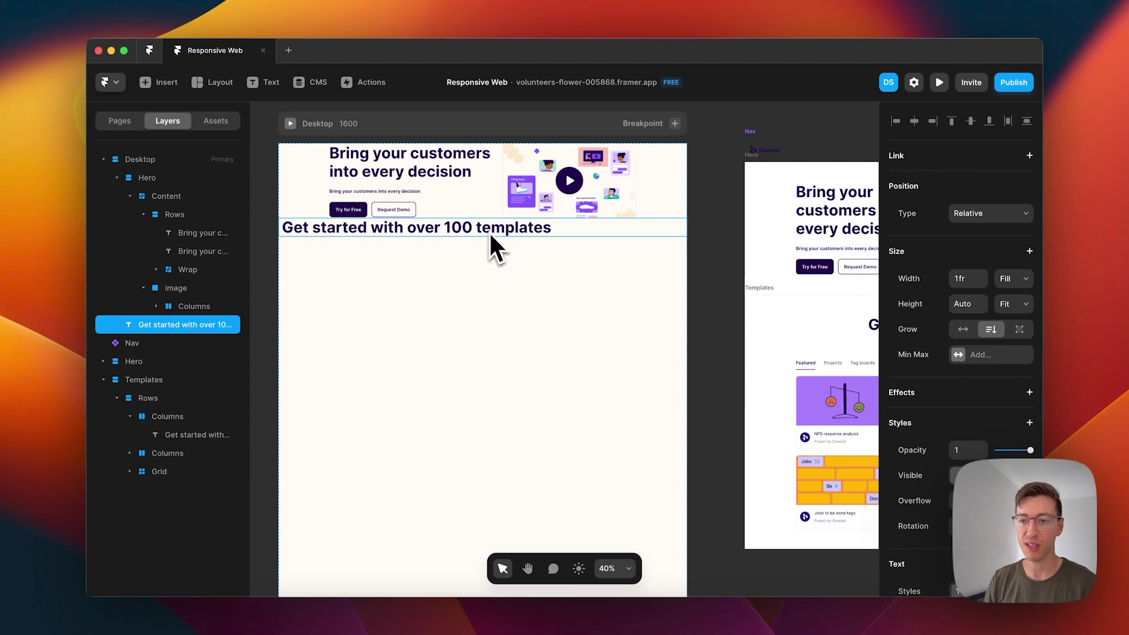
Step: Center-align the text of the "Get started with over 100 templates" heading on the Desktop breakpoint
{"action": "scroll", "coordinate": [474, 232], "scroll_direction": "right", "scroll_amount": 2}
{"action": "scroll", "coordinate": [921, 370], "scroll_direction": "down", "scroll_amount": 3}
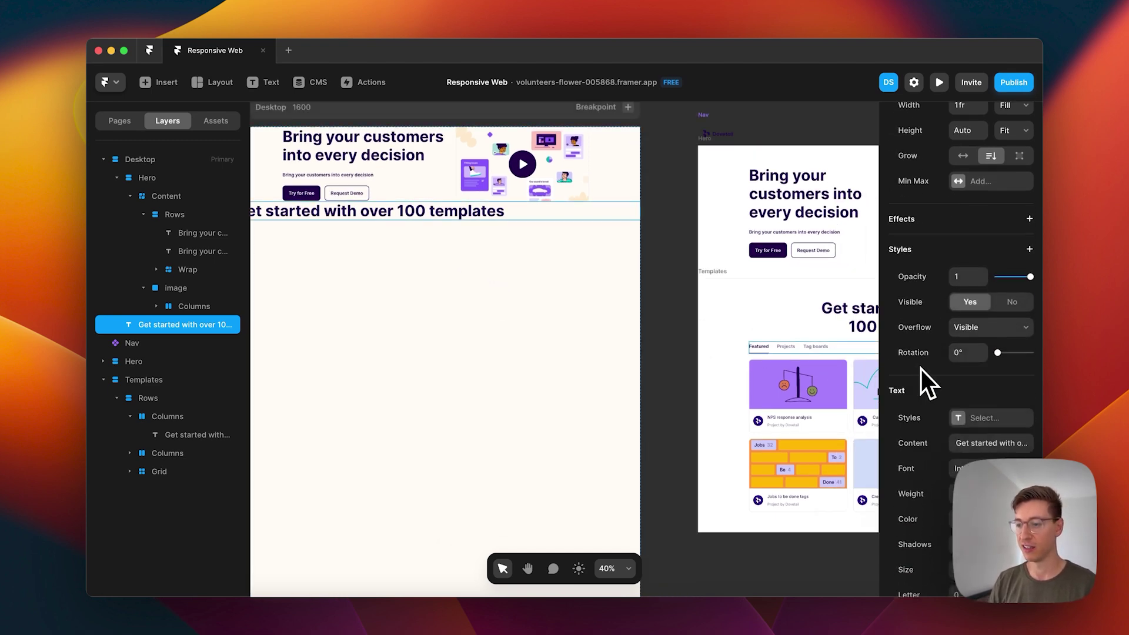
{"action": "scroll", "coordinate": [921, 369], "scroll_direction": "down", "scroll_amount": 5}
{"action": "scroll", "coordinate": [921, 369], "scroll_direction": "down", "scroll_amount": 5}
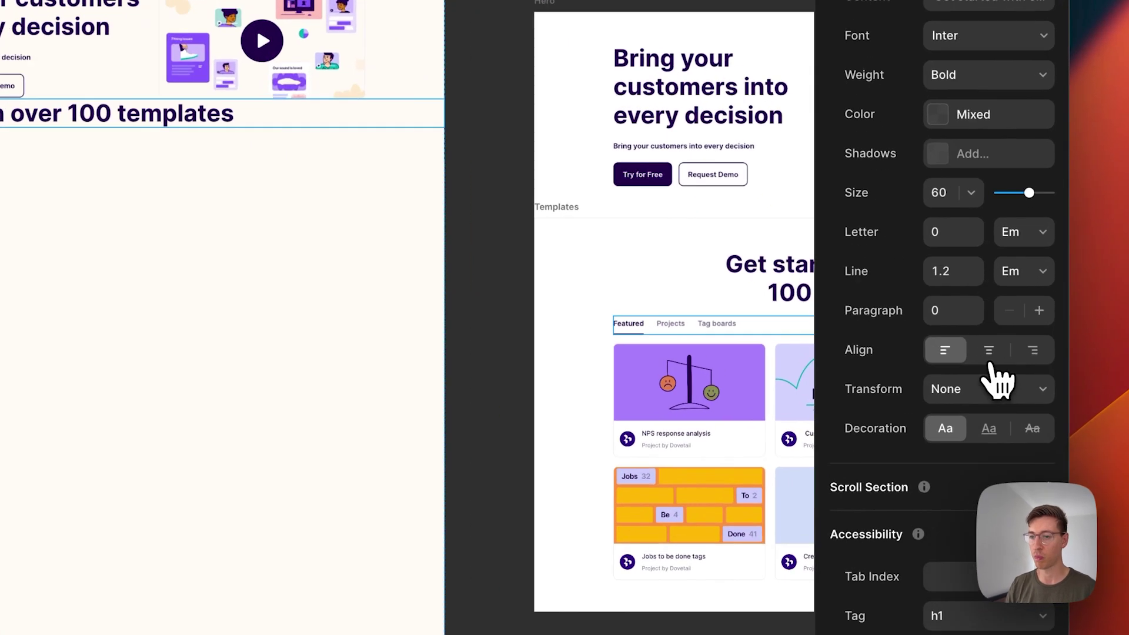
{"action": "left_click", "coordinate": [991, 363]}
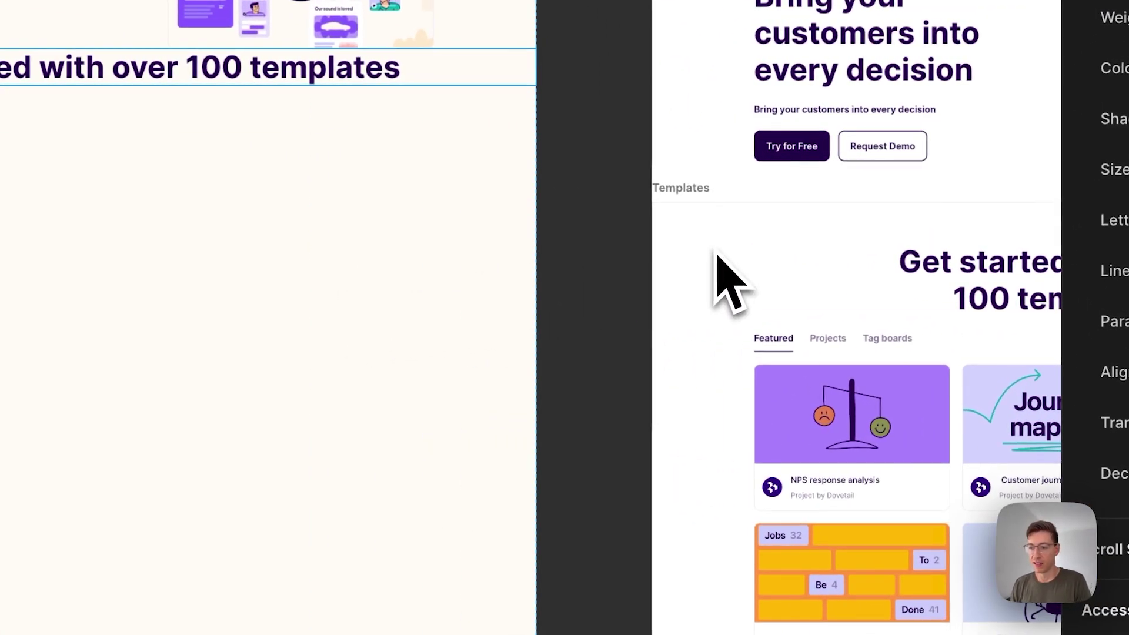
Step: Paste a copy of the NPS response analysis card below the heading and wrap it in a container with Grid layout
{"action": "left_click", "coordinate": [821, 435]}
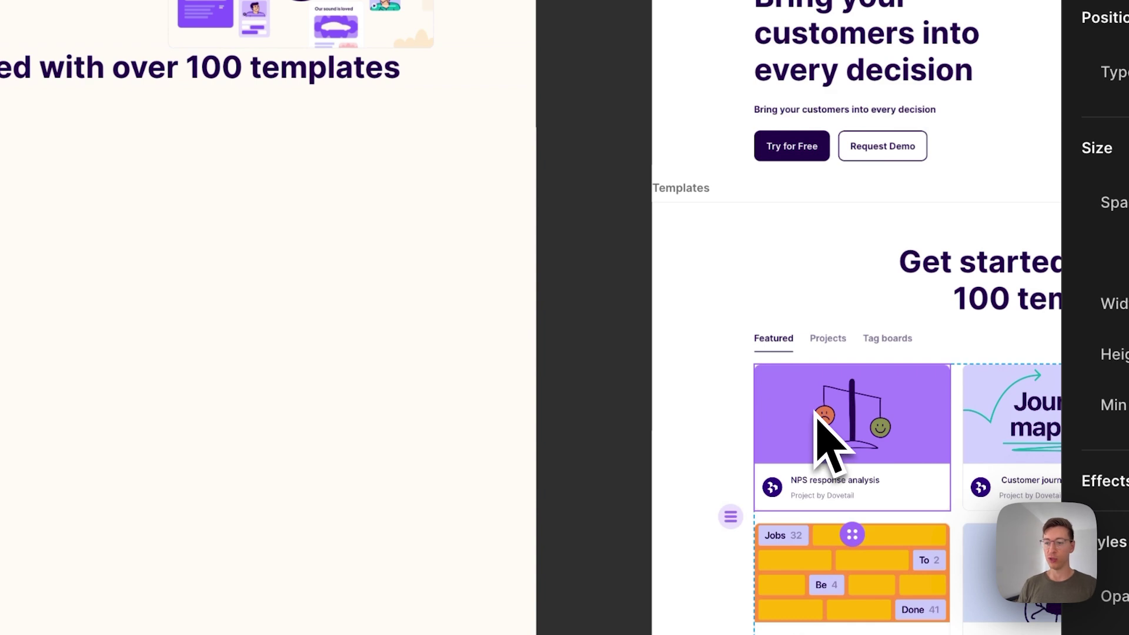
{"action": "key", "text": "ctrl+v"}
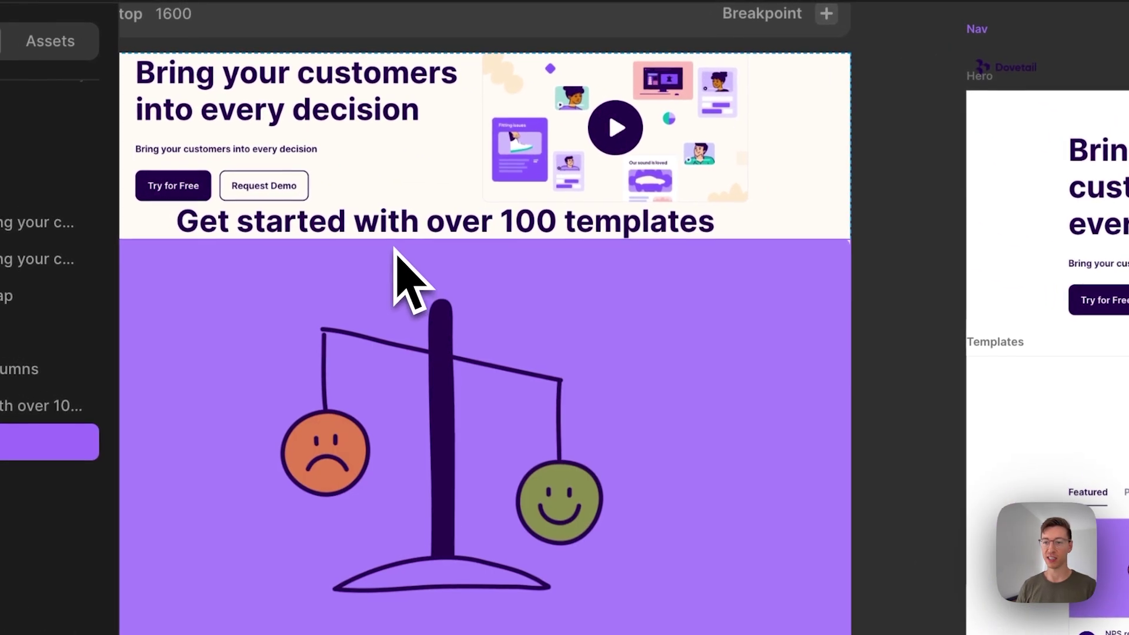
{"action": "scroll", "coordinate": [701, 479], "scroll_direction": "down", "scroll_amount": 2}
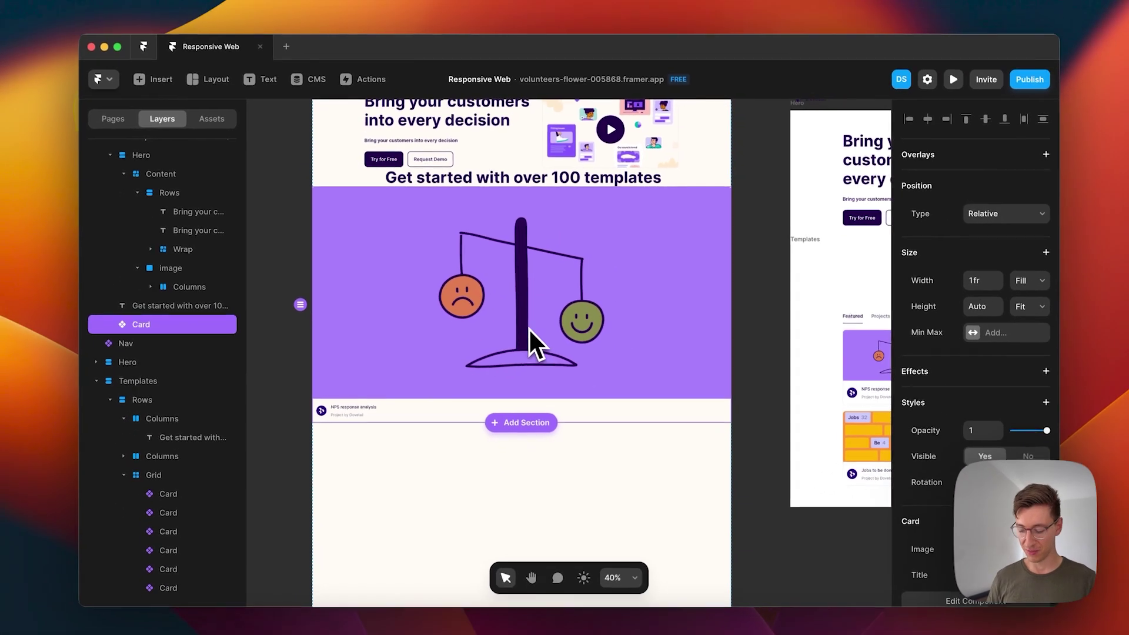
{"action": "key", "text": "super+Return"}
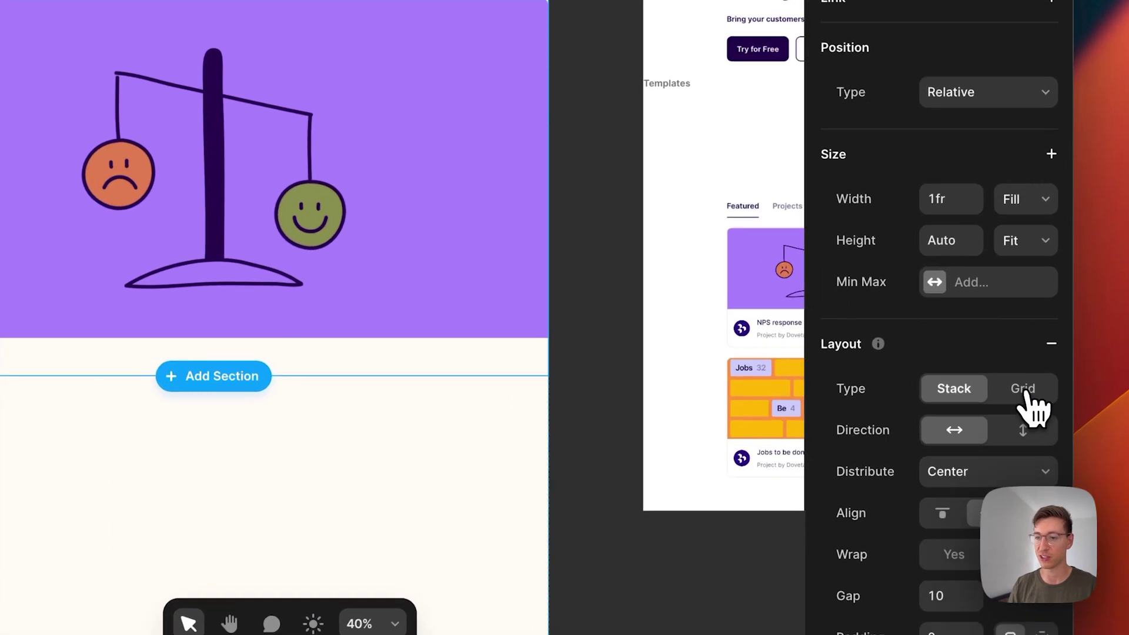
{"action": "left_click", "coordinate": [1025, 392]}
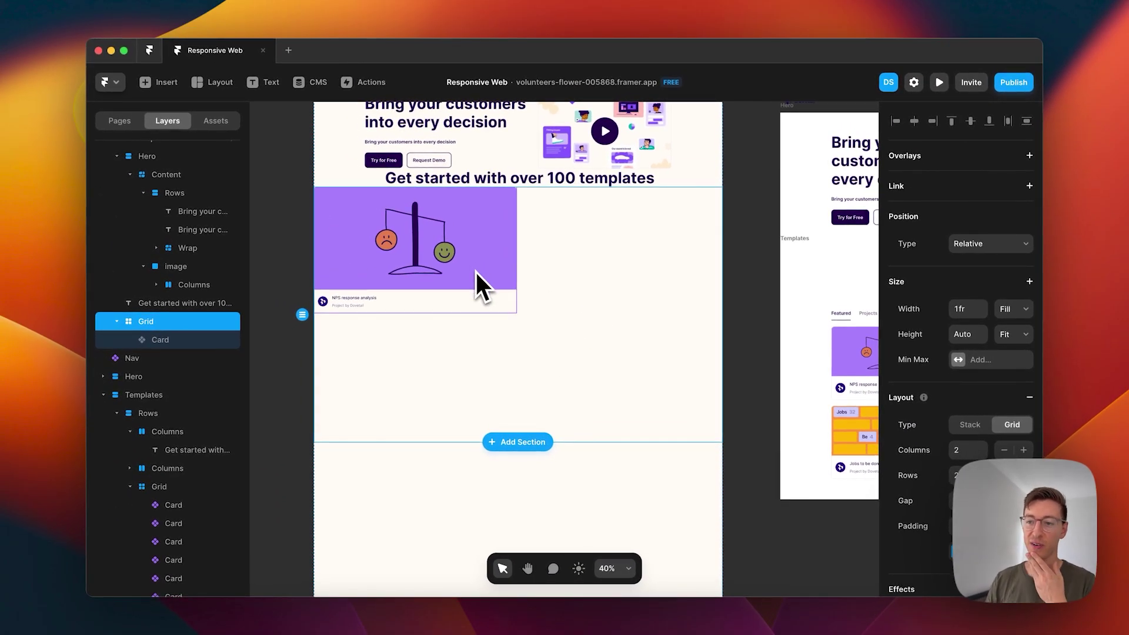
Step: Copy the other five template cards from the reference Templates section into the new Grid beside the first card
{"action": "scroll", "coordinate": [824, 382], "scroll_direction": "right", "scroll_amount": 5}
{"action": "left_click", "coordinate": [754, 339]}
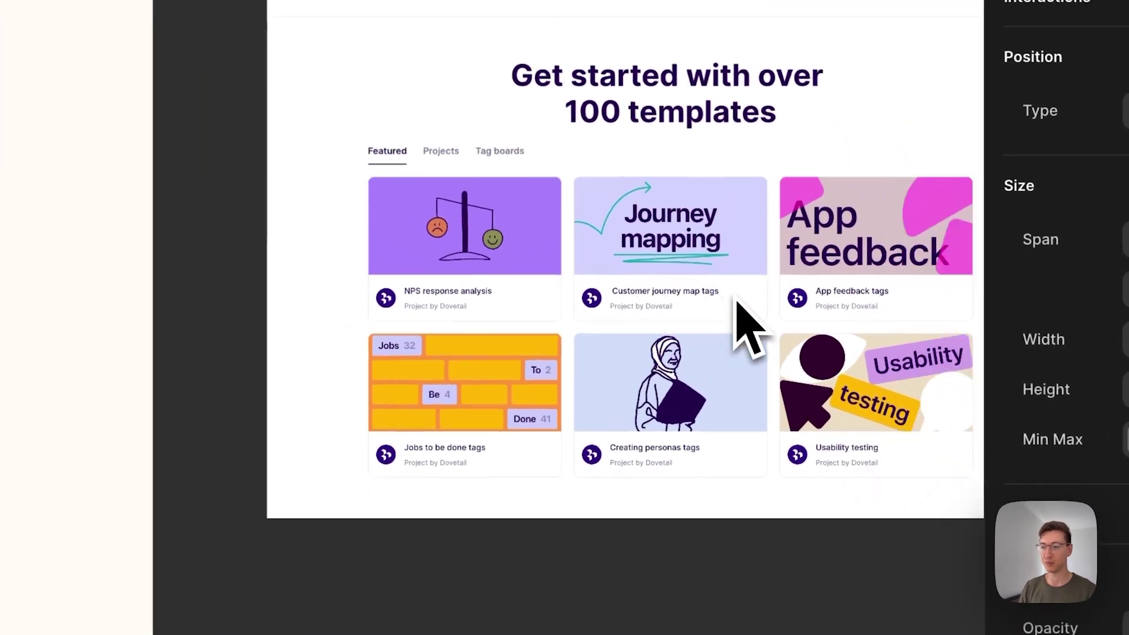
{"action": "scroll", "coordinate": [744, 317], "scroll_direction": "right", "scroll_amount": 3}
{"action": "left_click", "coordinate": [749, 290], "text": "shift"}
{"action": "left_click", "coordinate": [724, 378], "text": "shift"}
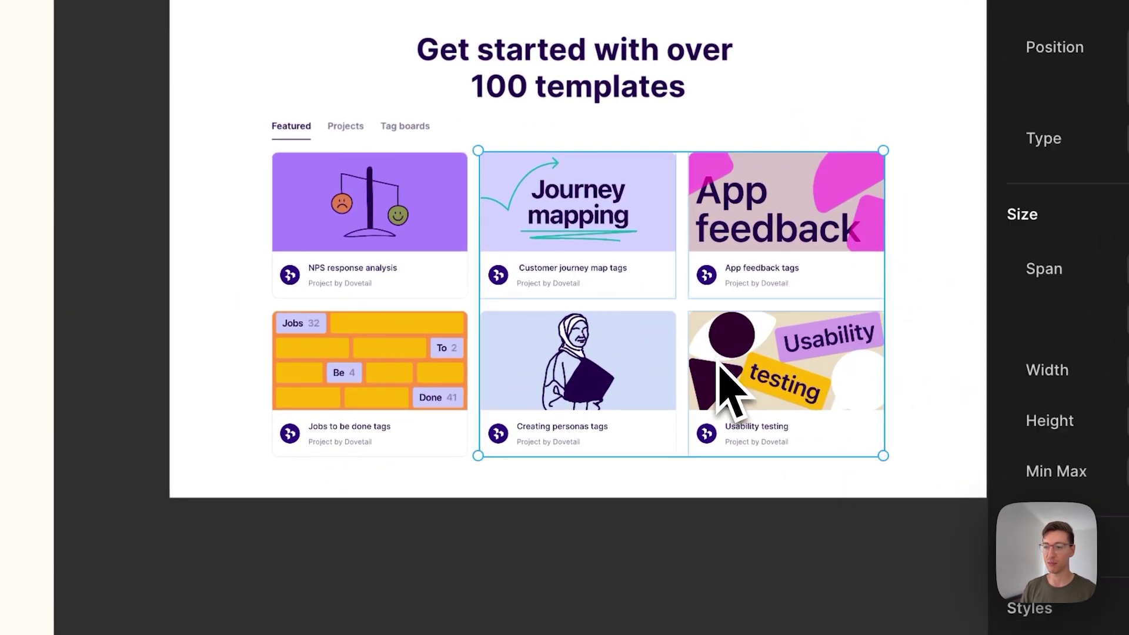
{"action": "left_click", "coordinate": [461, 403], "text": "shift"}
{"action": "scroll", "coordinate": [403, 403], "scroll_direction": "left", "scroll_amount": 5}
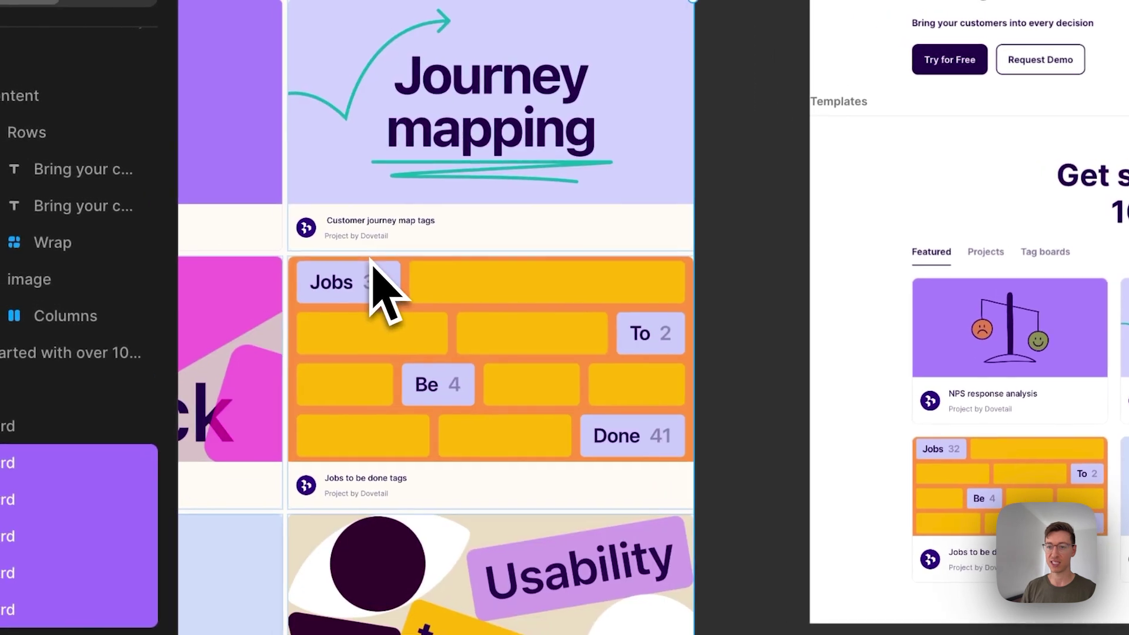
{"action": "scroll", "coordinate": [373, 262], "scroll_direction": "left", "scroll_amount": 5}
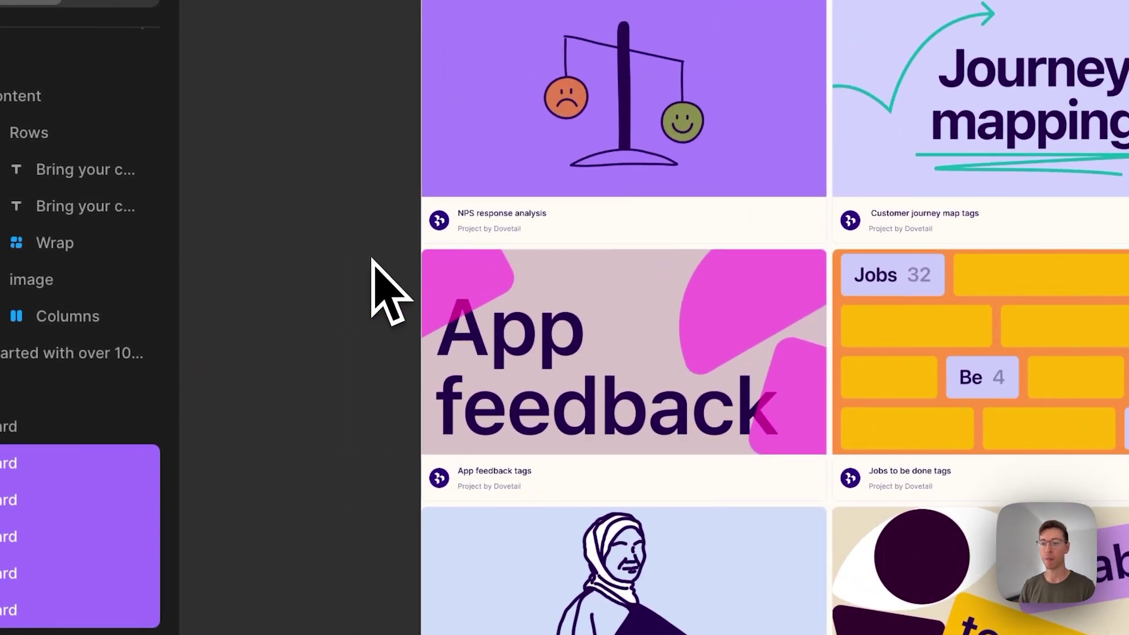
{"action": "scroll", "coordinate": [372, 260], "scroll_direction": "up", "scroll_amount": 3}
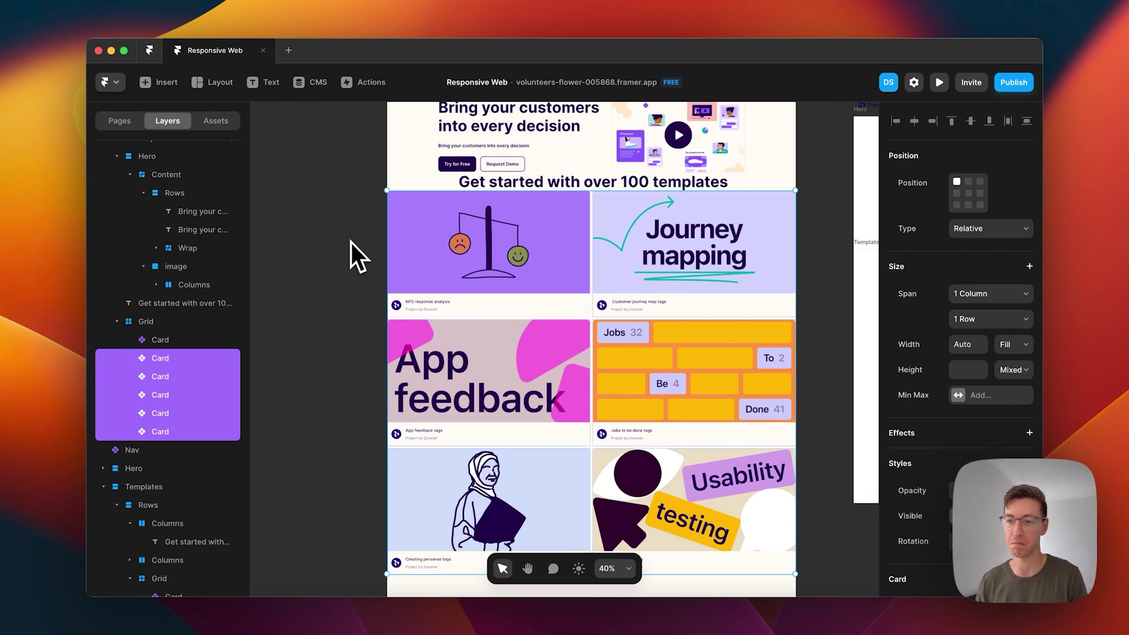
{"action": "left_click", "coordinate": [344, 249]}
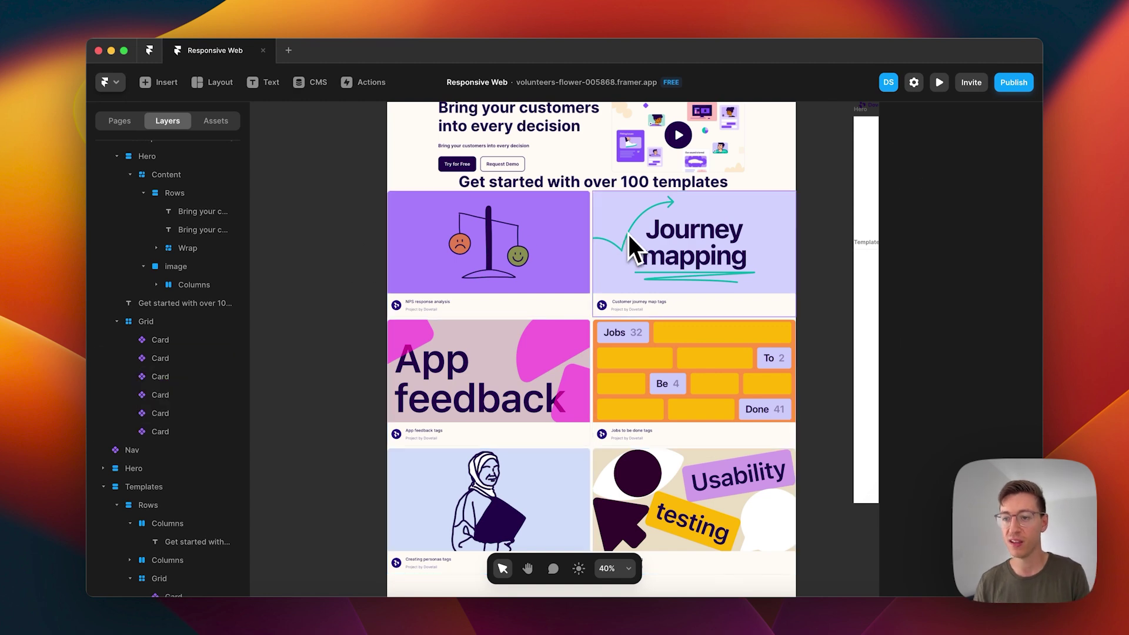
Step: Wrap the "Get started with over 100 templates" heading and the card Grid together in a new stack
{"action": "left_click", "coordinate": [592, 324]}
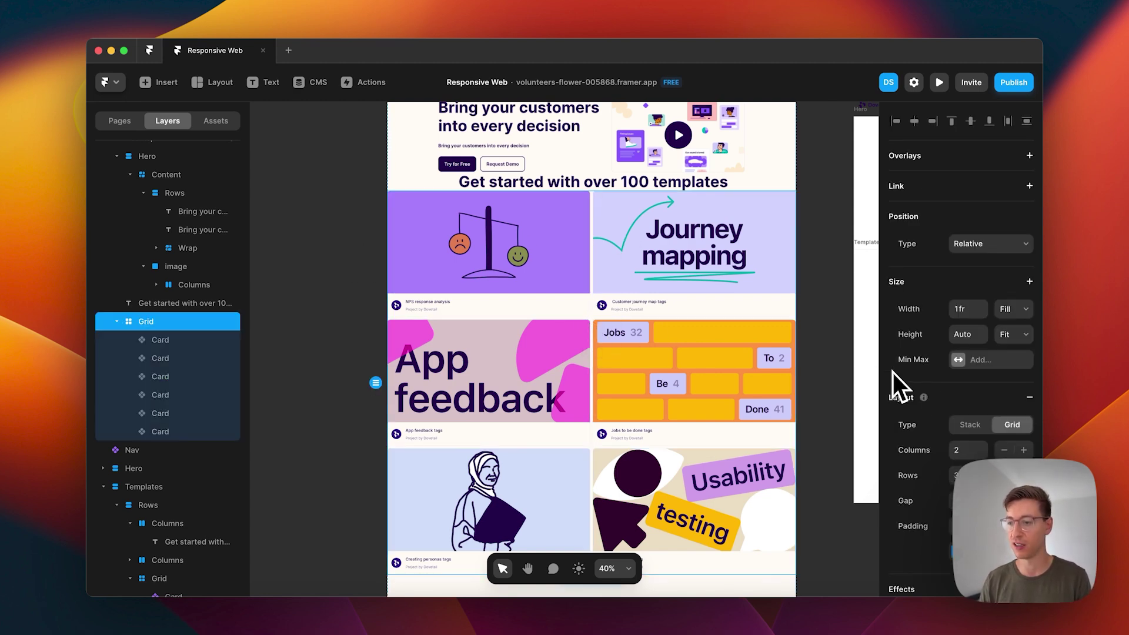
{"action": "scroll", "coordinate": [647, 283], "scroll_direction": "up", "scroll_amount": 2}
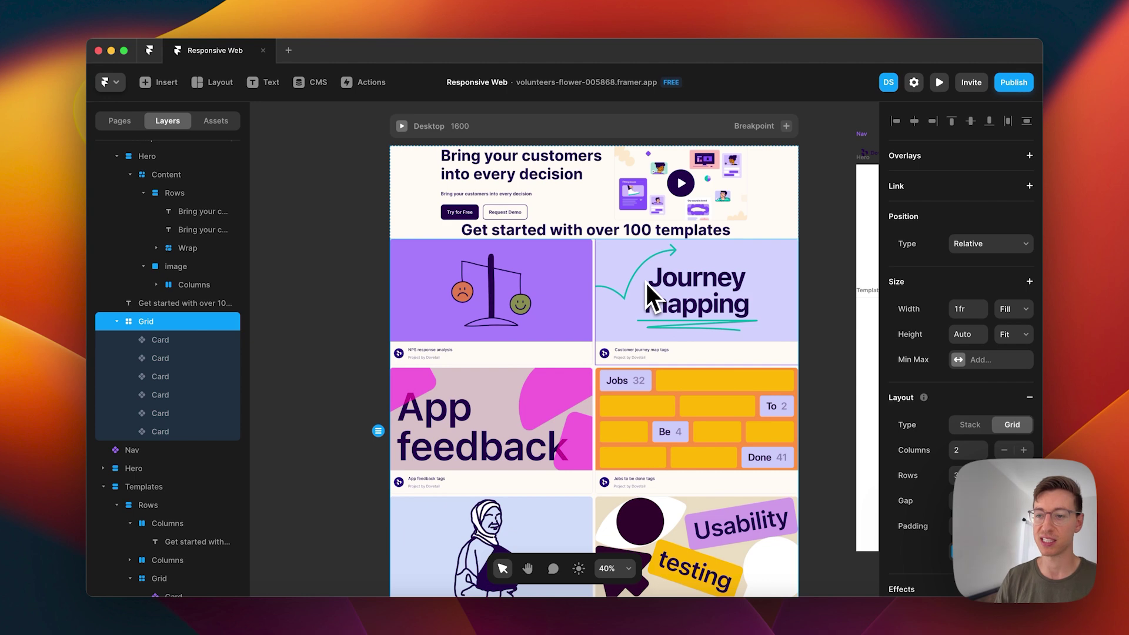
{"action": "left_click", "coordinate": [429, 232]}
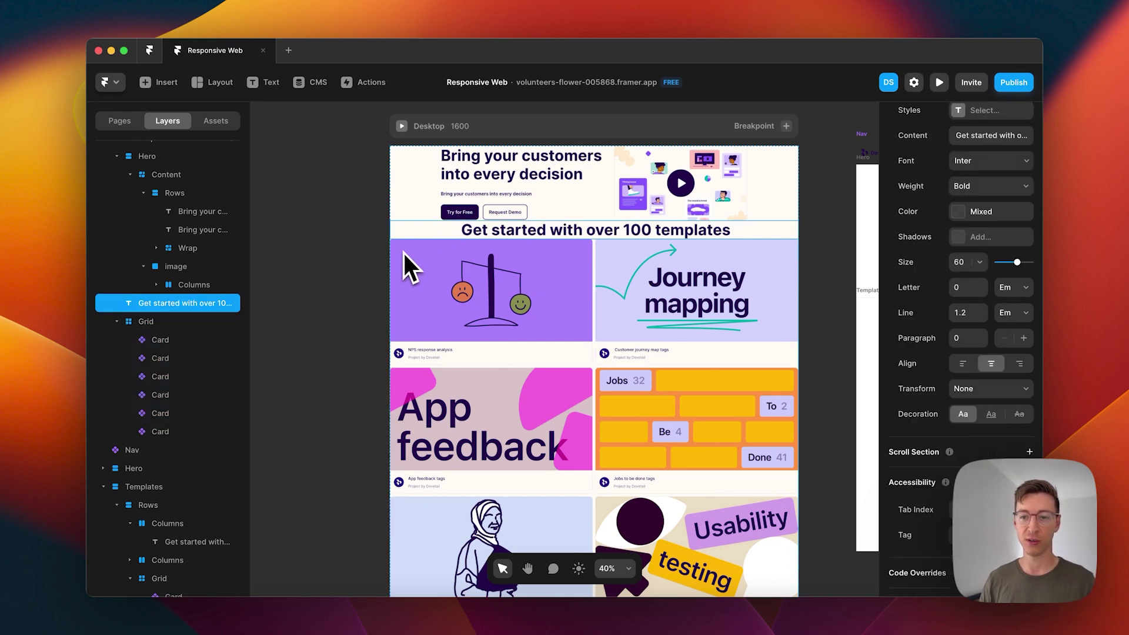
{"action": "left_click", "coordinate": [118, 321]}
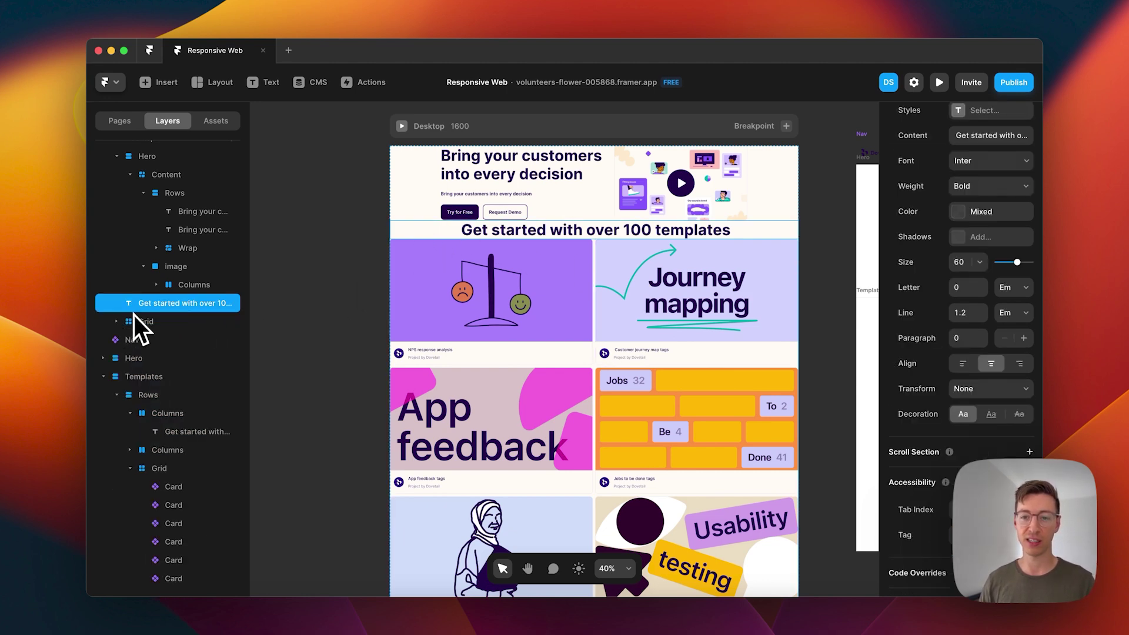
{"action": "left_click", "coordinate": [151, 323], "text": "shift"}
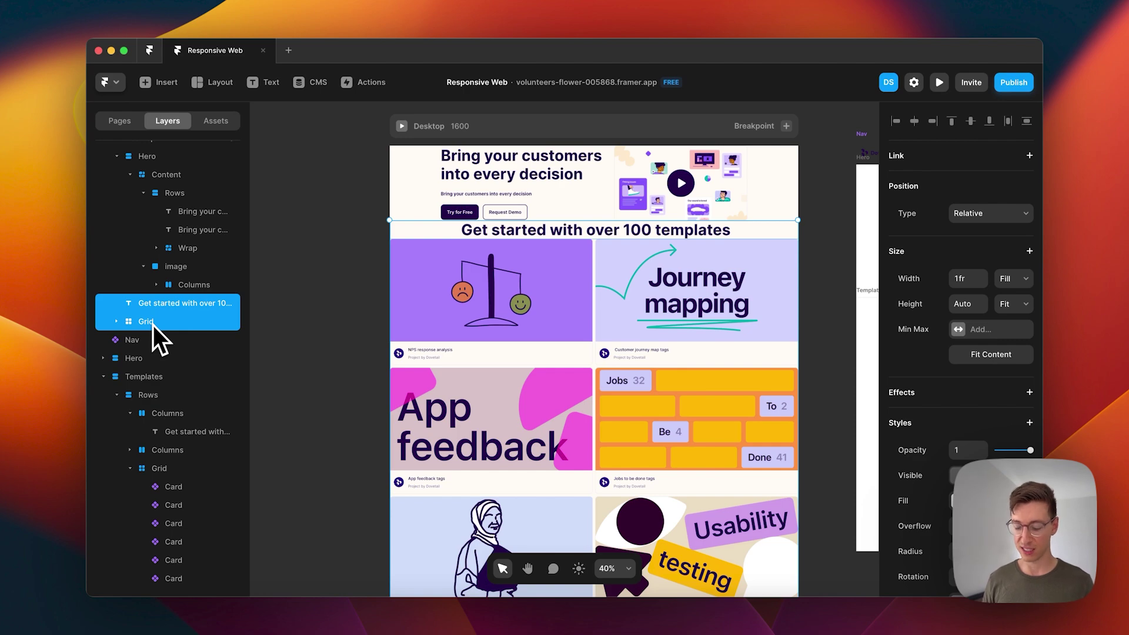
{"action": "key", "text": "super+Return"}
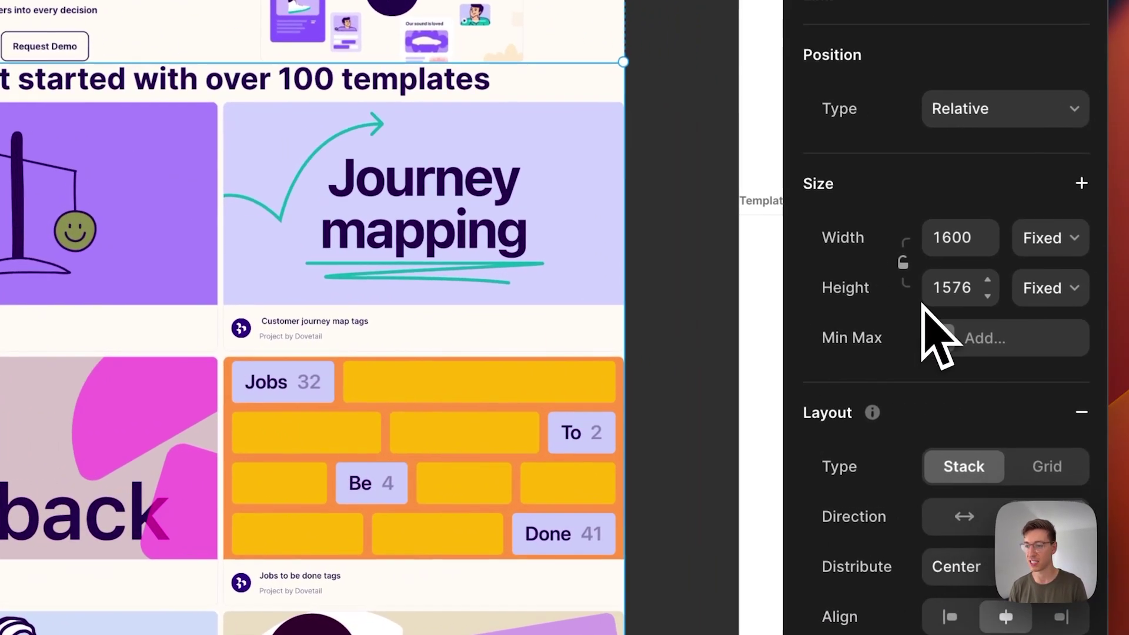
Step: Set the new stack's width to Fill and its height to Fit Content
{"action": "left_click", "coordinate": [1050, 241]}
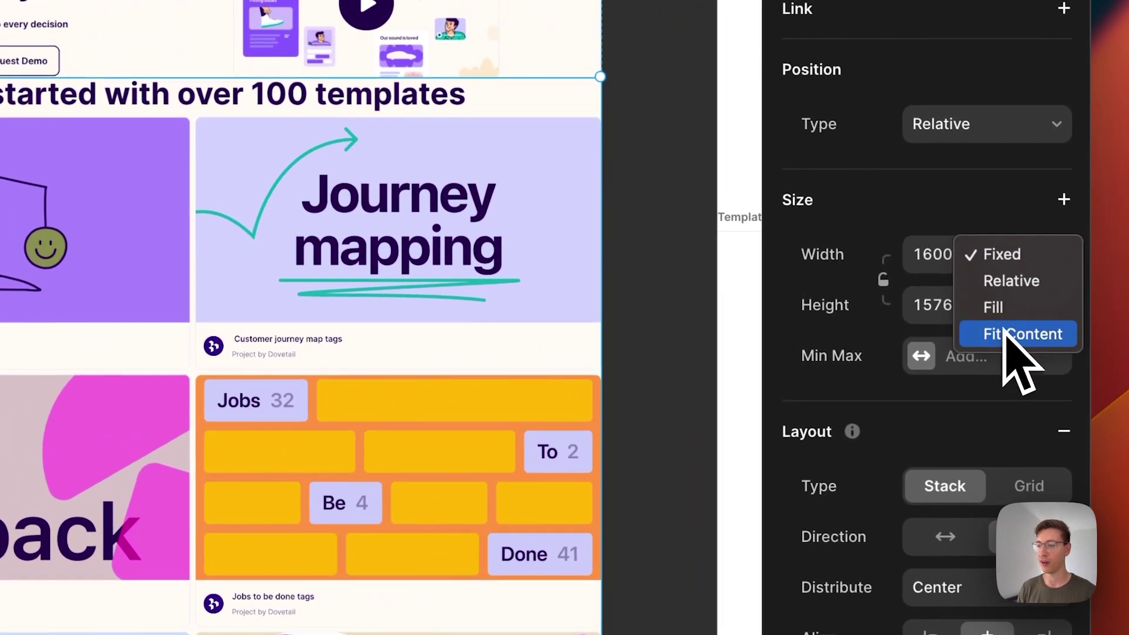
{"action": "key", "text": "Escape"}
{"action": "left_click", "coordinate": [1007, 312]}
{"action": "left_click", "coordinate": [1038, 389]}
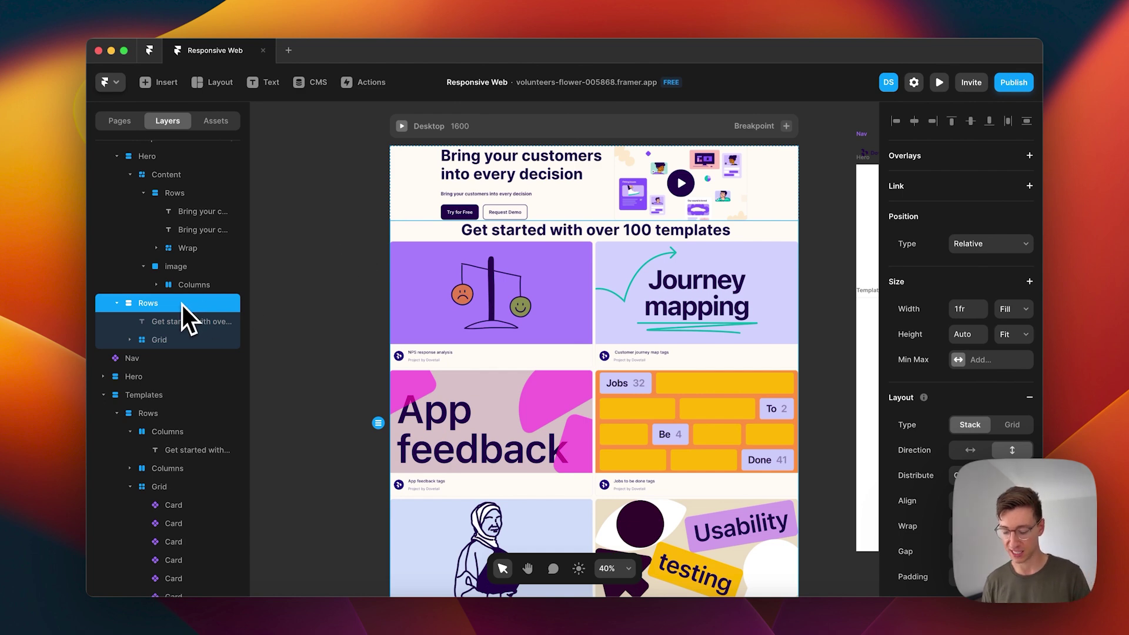
Step: Wrap the Rows stack holding the heading and grid in an outer stack and rename that outer stack "Templates"
{"action": "key", "text": "super+Return"}
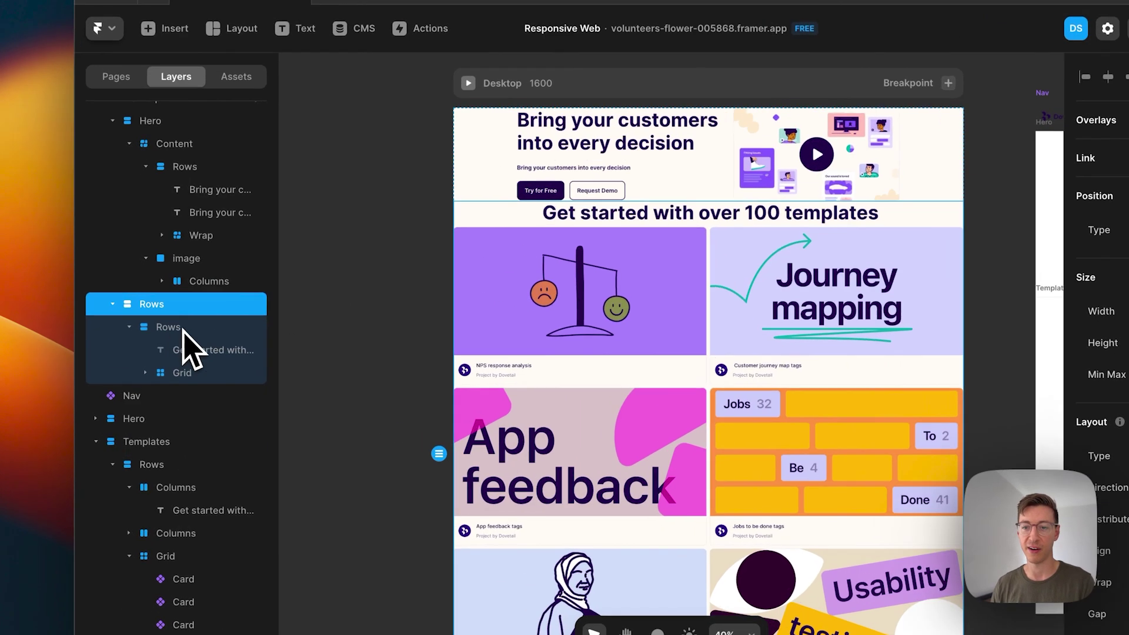
{"action": "left_click", "coordinate": [176, 322]}
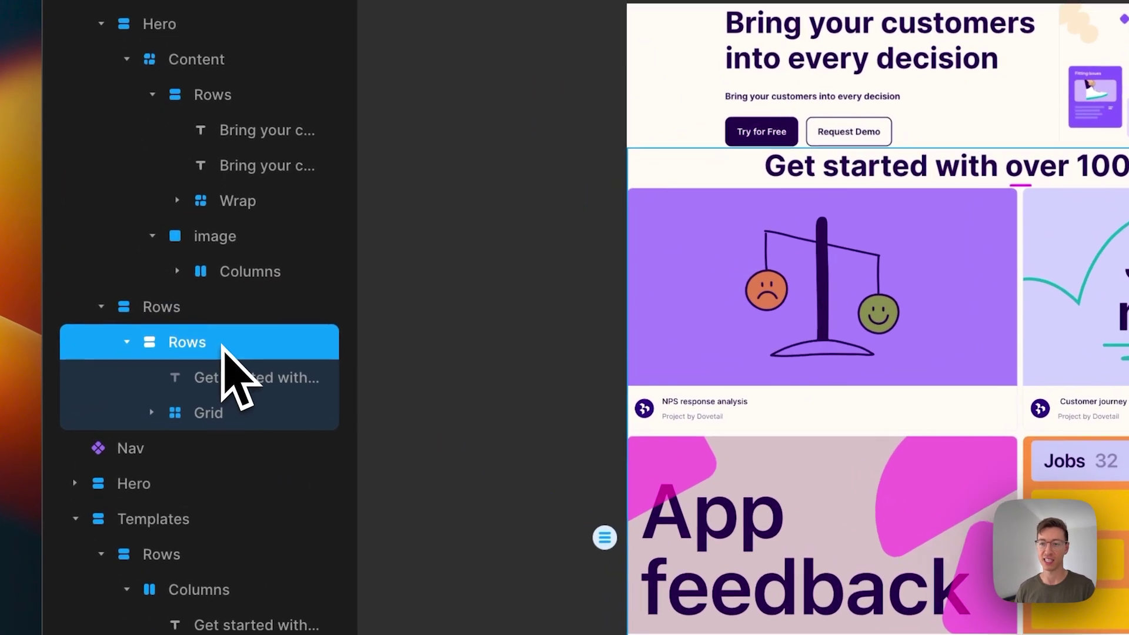
{"action": "double_click", "coordinate": [188, 316]}
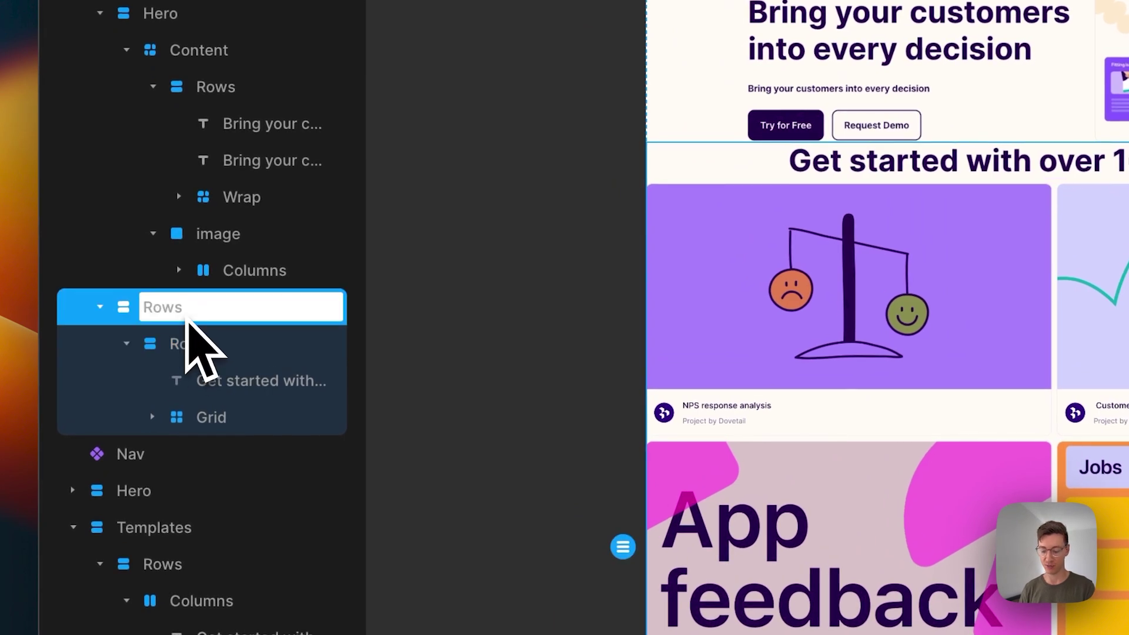
{"action": "type", "text": "Template"}
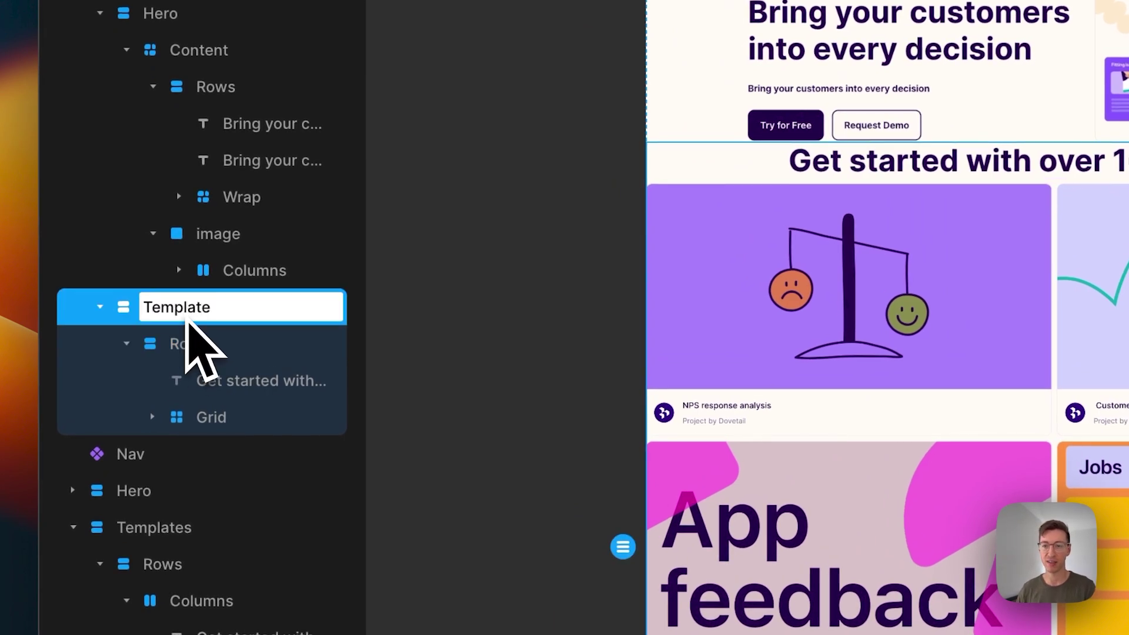
{"action": "type", "text": "s"}
Step: Give the inner Rows stack of the Templates section a fixed maximum width of 1200
{"action": "left_click", "coordinate": [204, 340]}
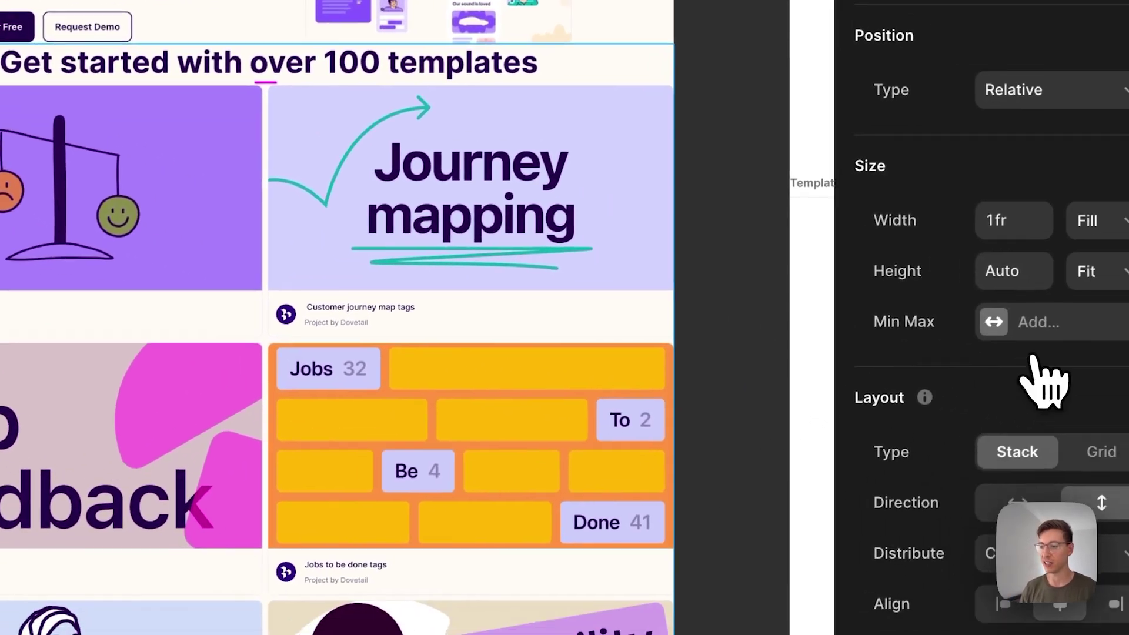
{"action": "left_click", "coordinate": [994, 299]}
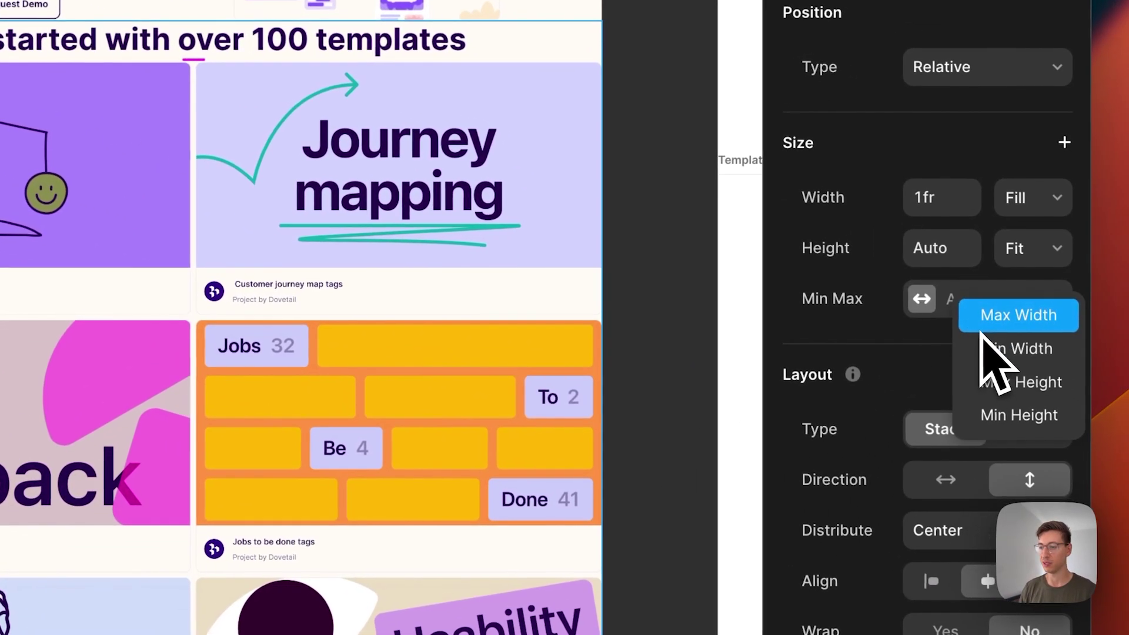
{"action": "left_click", "coordinate": [982, 328]}
{"action": "left_click", "coordinate": [1020, 307]}
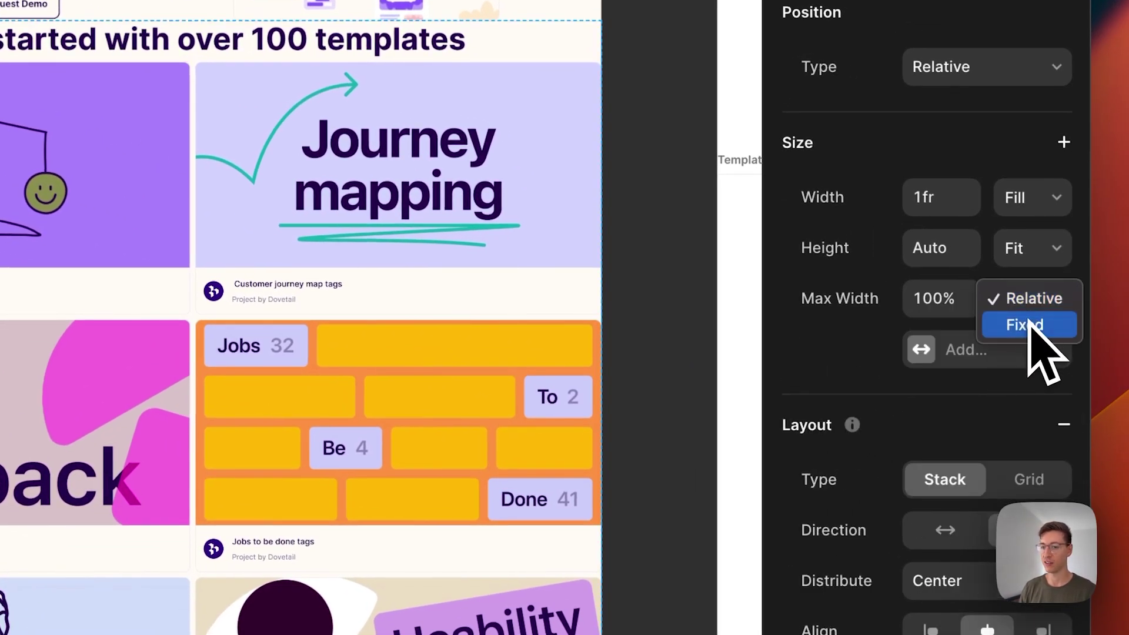
{"action": "left_click", "coordinate": [1025, 325]}
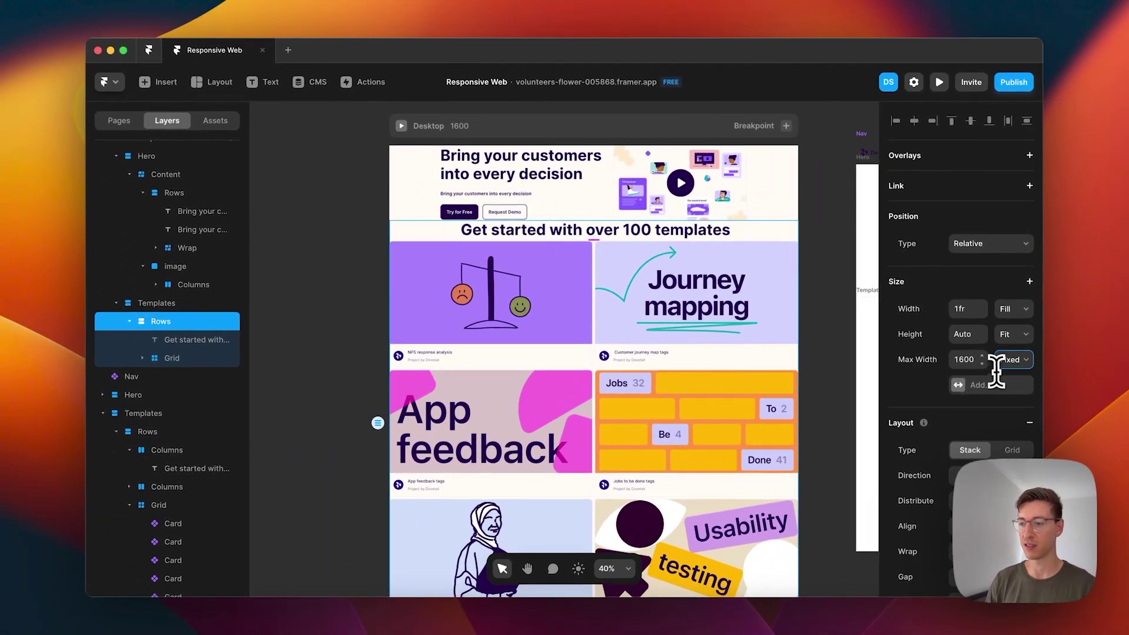
{"action": "left_click", "coordinate": [971, 359]}
{"action": "type", "text": "120"}
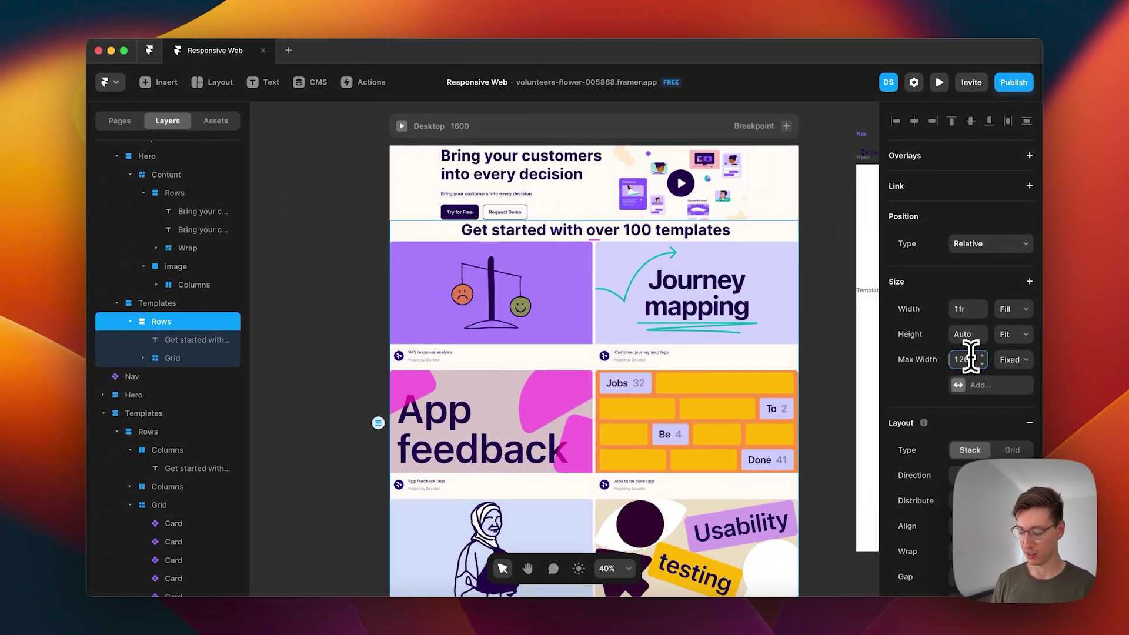
{"action": "type", "text": "0"}
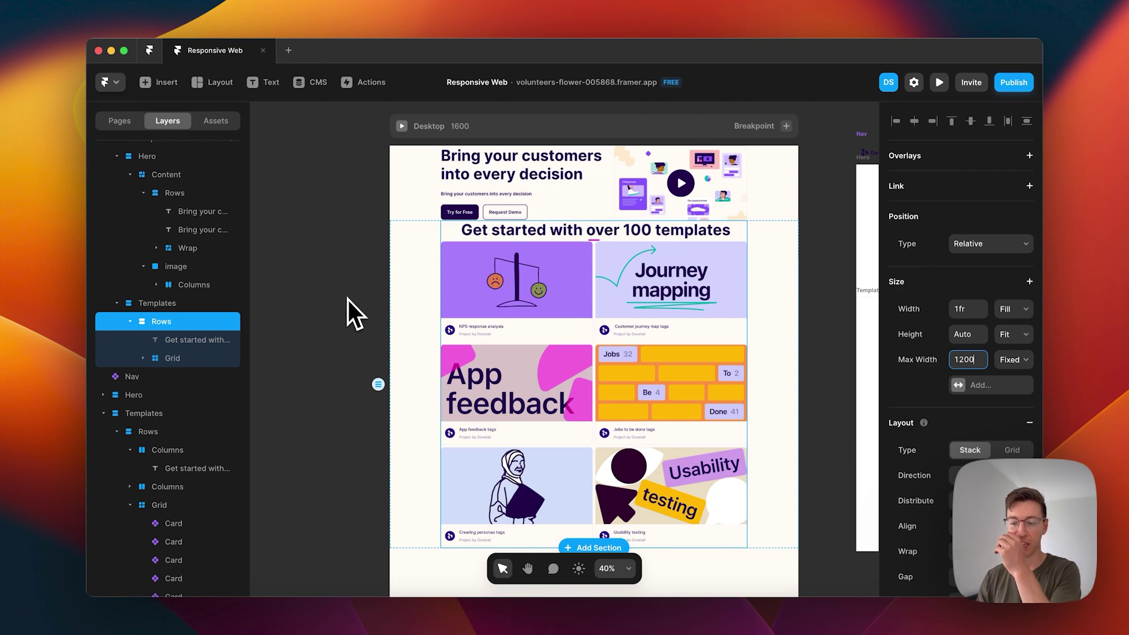
{"action": "left_click", "coordinate": [337, 302]}
{"action": "left_click", "coordinate": [424, 252]}
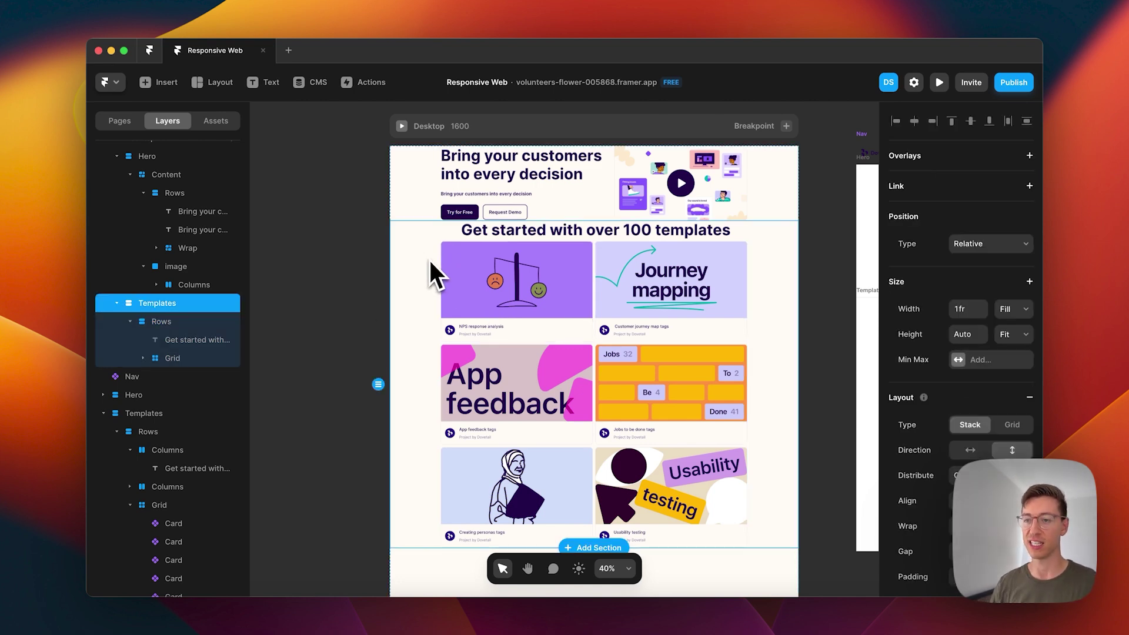
{"action": "left_click", "coordinate": [413, 211]}
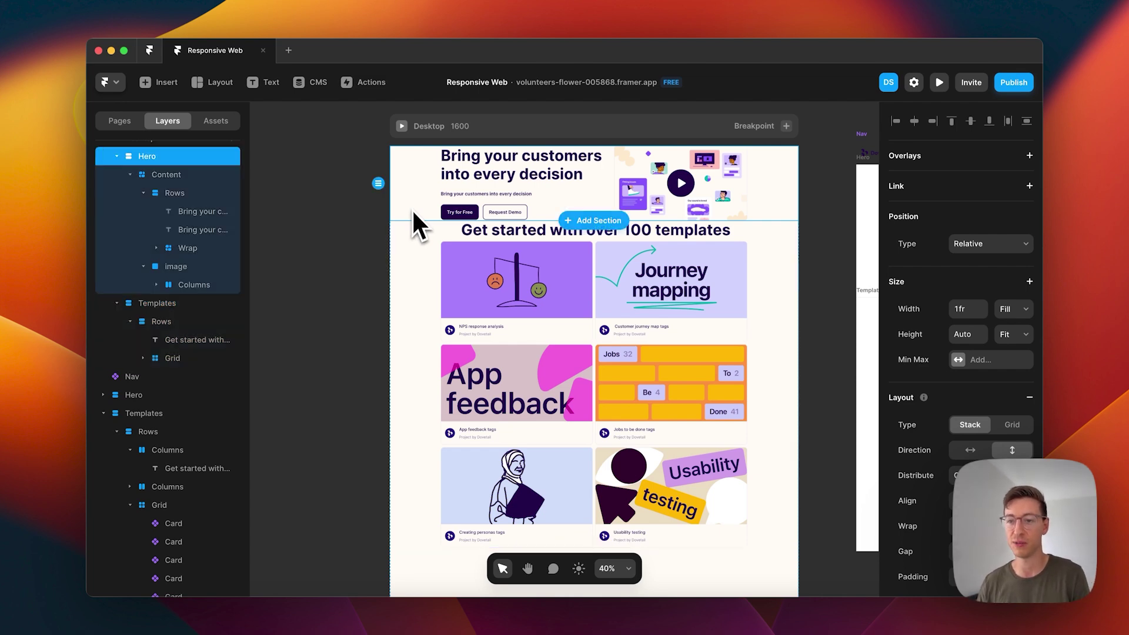
{"action": "left_click", "coordinate": [414, 297]}
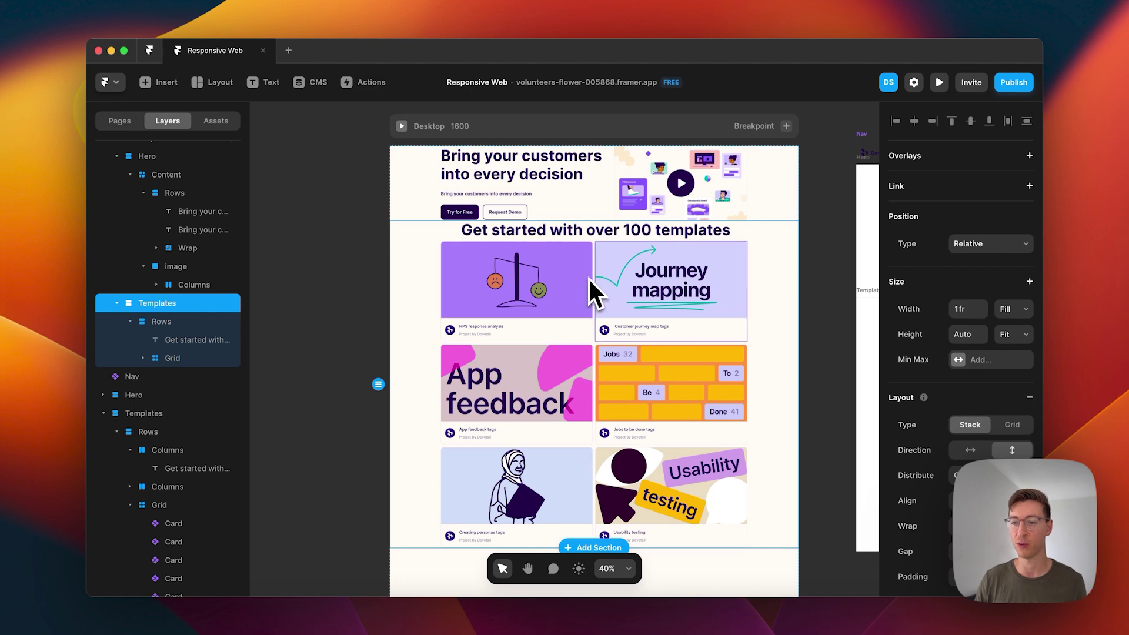
Step: Try 3 columns on the card Grid and return it to 2 columns and 3 rows
{"action": "left_click", "coordinate": [598, 337]}
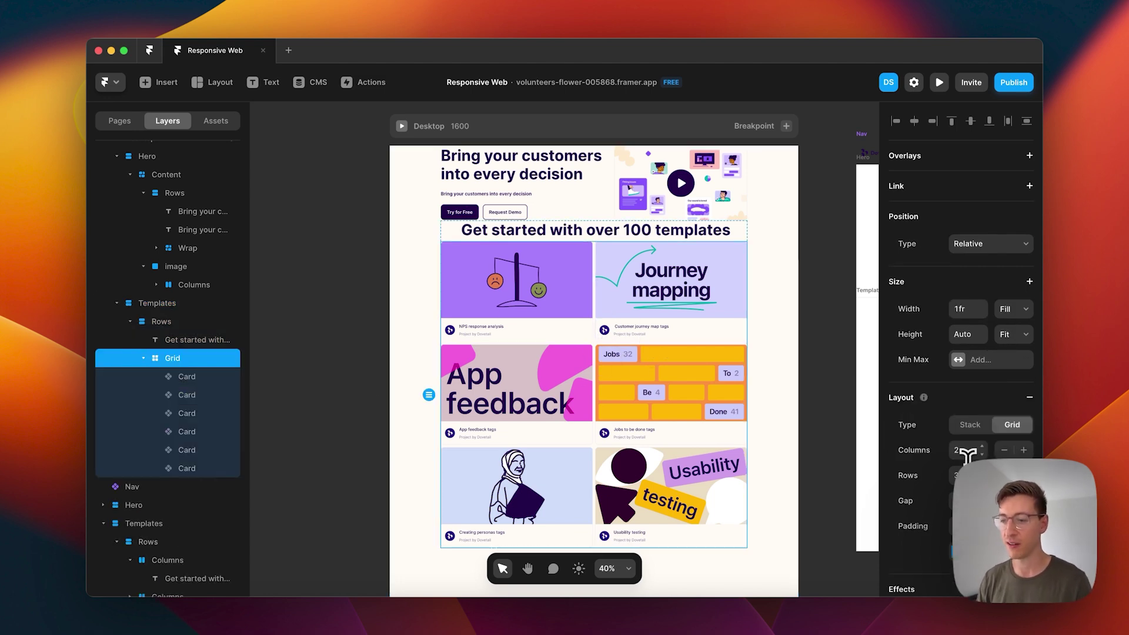
{"action": "type", "text": "3"}
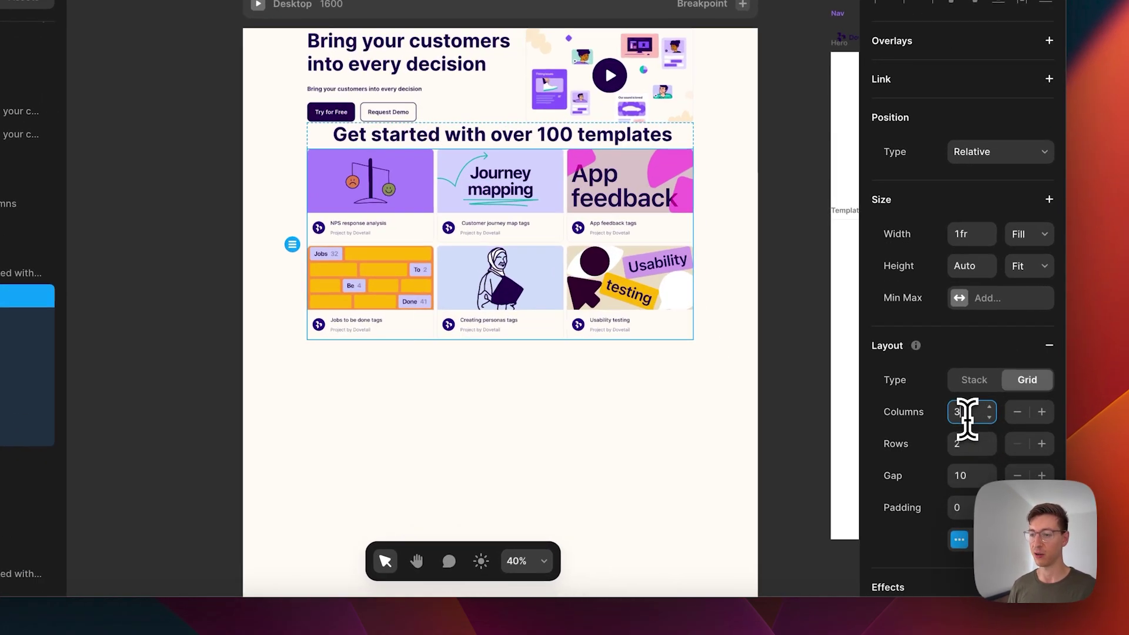
{"action": "key", "text": "BackSpace"}
{"action": "type", "text": "2"}
{"action": "left_click", "coordinate": [974, 410]}
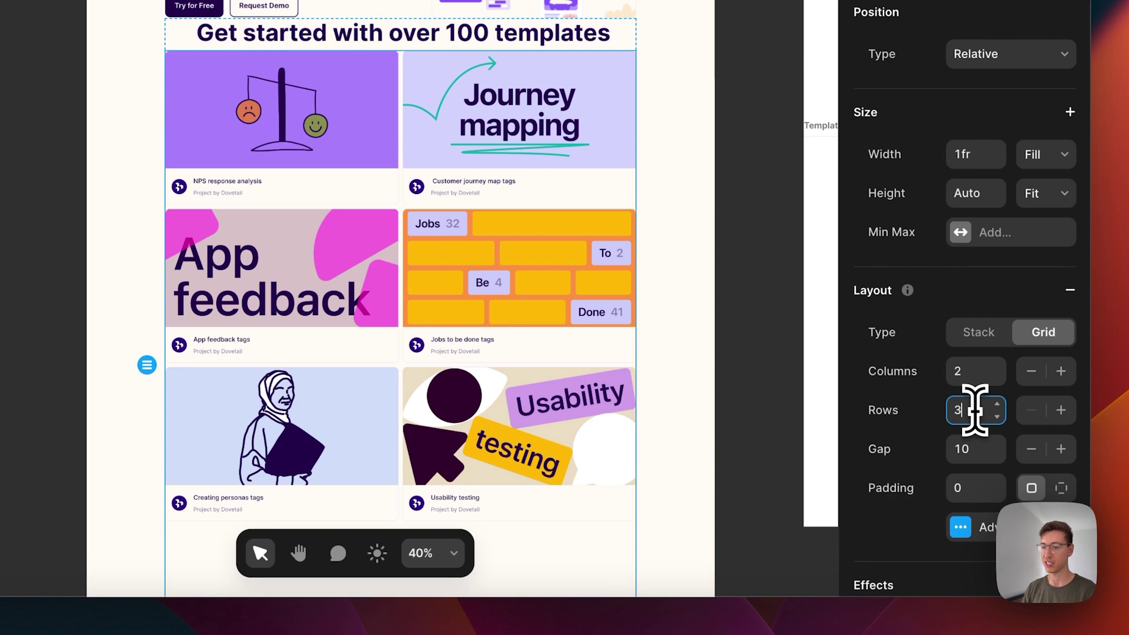
{"action": "type", "text": "3"}
Step: Set the card Grid's gap to 32 and switch its columns from Fixed to Auto in the advanced layout settings
{"action": "left_click", "coordinate": [968, 449]}
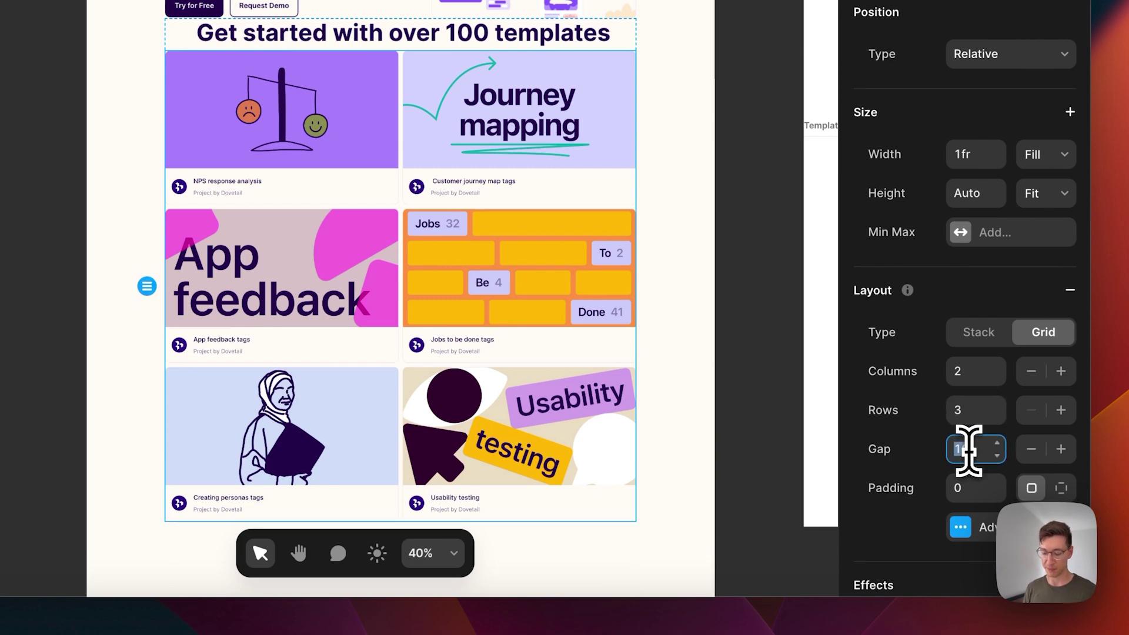
{"action": "type", "text": "32"}
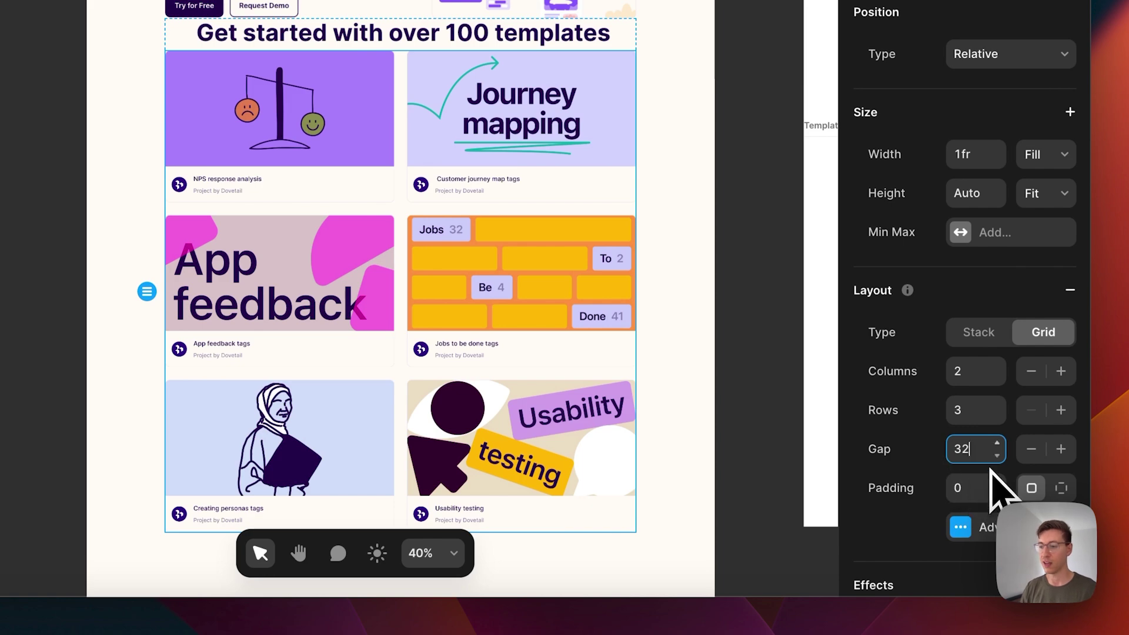
{"action": "scroll", "coordinate": [1011, 430], "scroll_direction": "down", "scroll_amount": 4}
{"action": "left_click", "coordinate": [987, 327]}
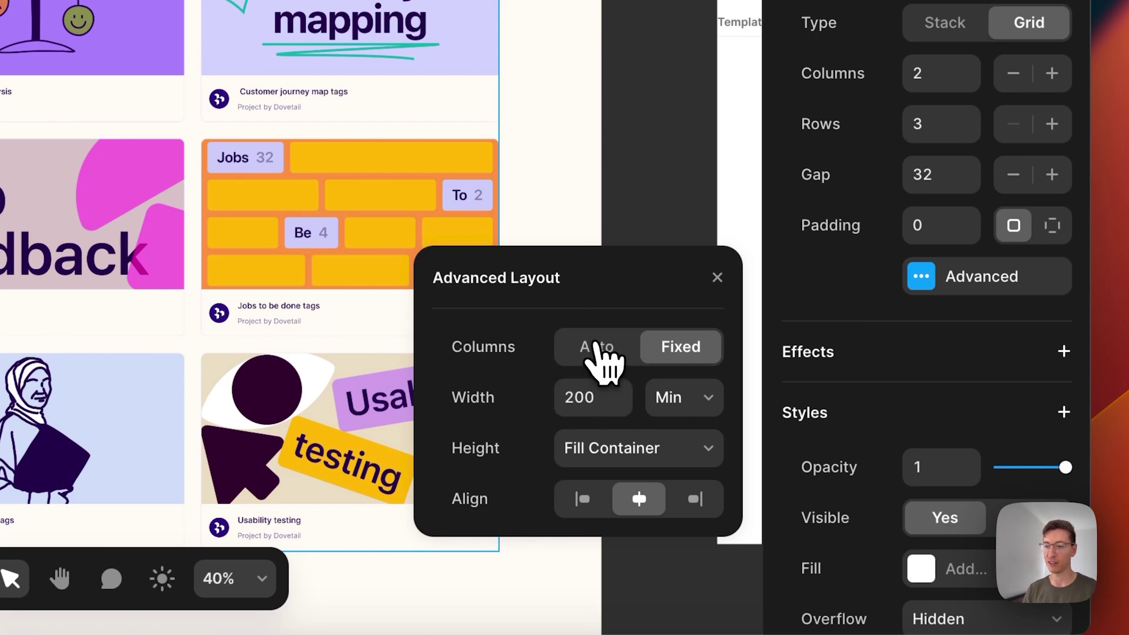
{"action": "left_click", "coordinate": [596, 346]}
Step: Try a minimum column width of 300 for the card Grid
{"action": "left_click", "coordinate": [601, 391]}
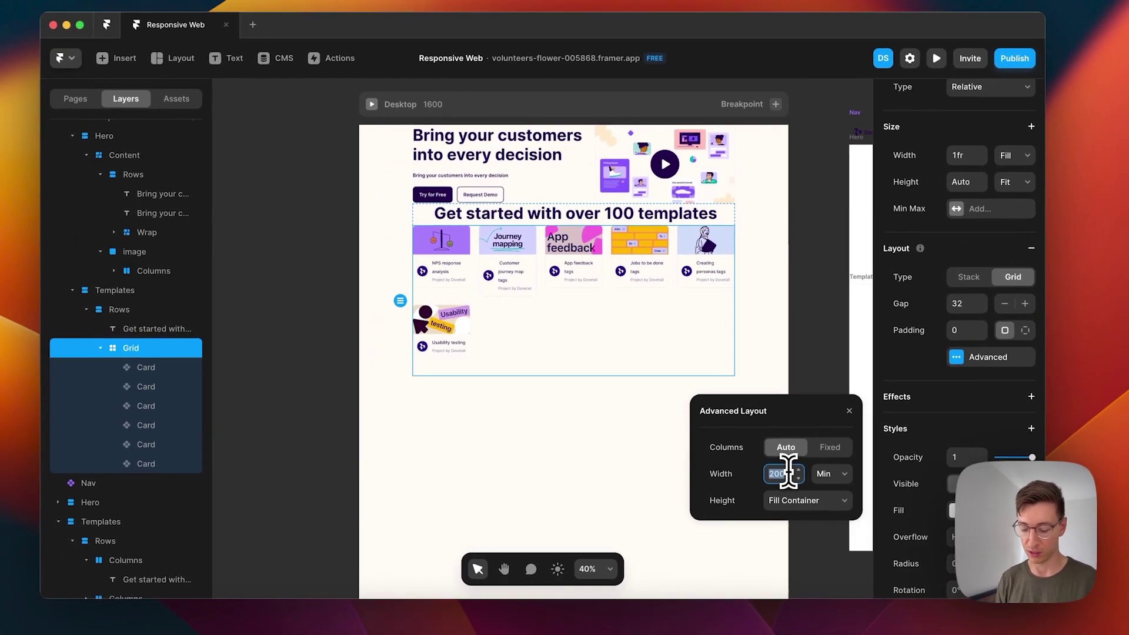
{"action": "type", "text": "300"}
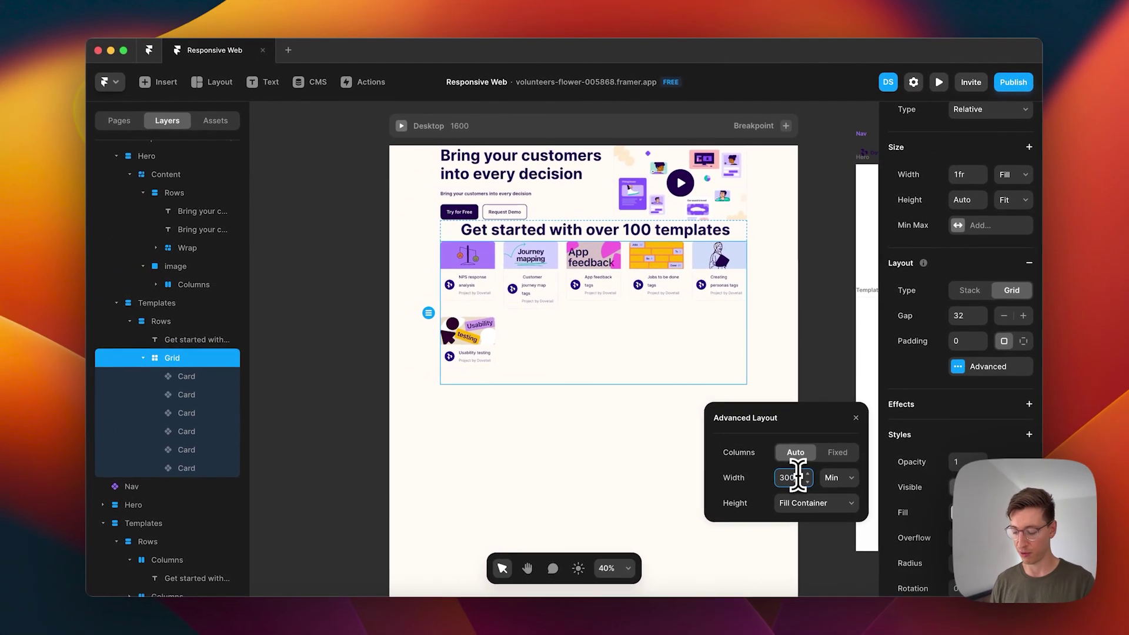
{"action": "key", "text": "Return"}
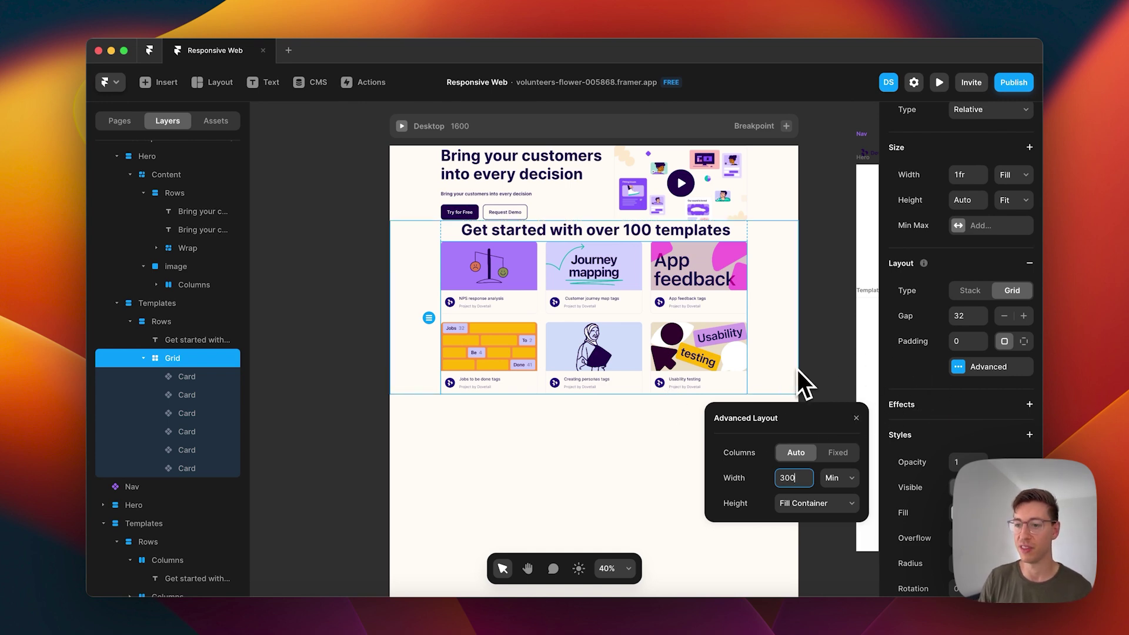
Step: Set the card Grid's minimum column width to 500
{"action": "key", "text": "BackSpace"}
{"action": "key", "text": "BackSpace"}
{"action": "key", "text": "BackSpace"}
{"action": "type", "text": "50"}
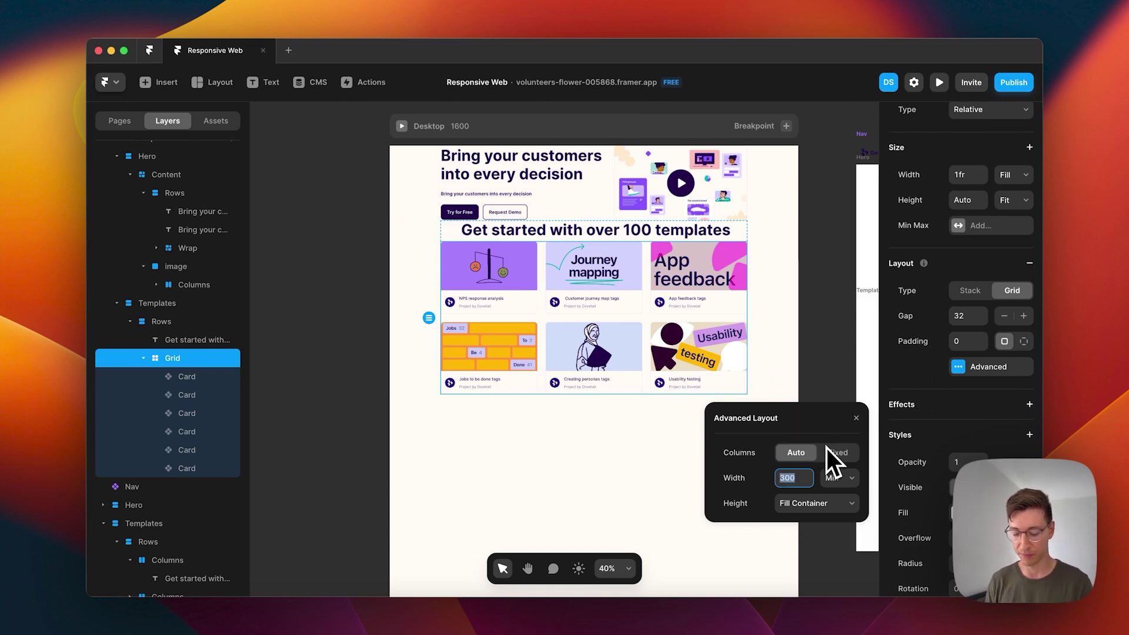
{"action": "key", "text": "Return"}
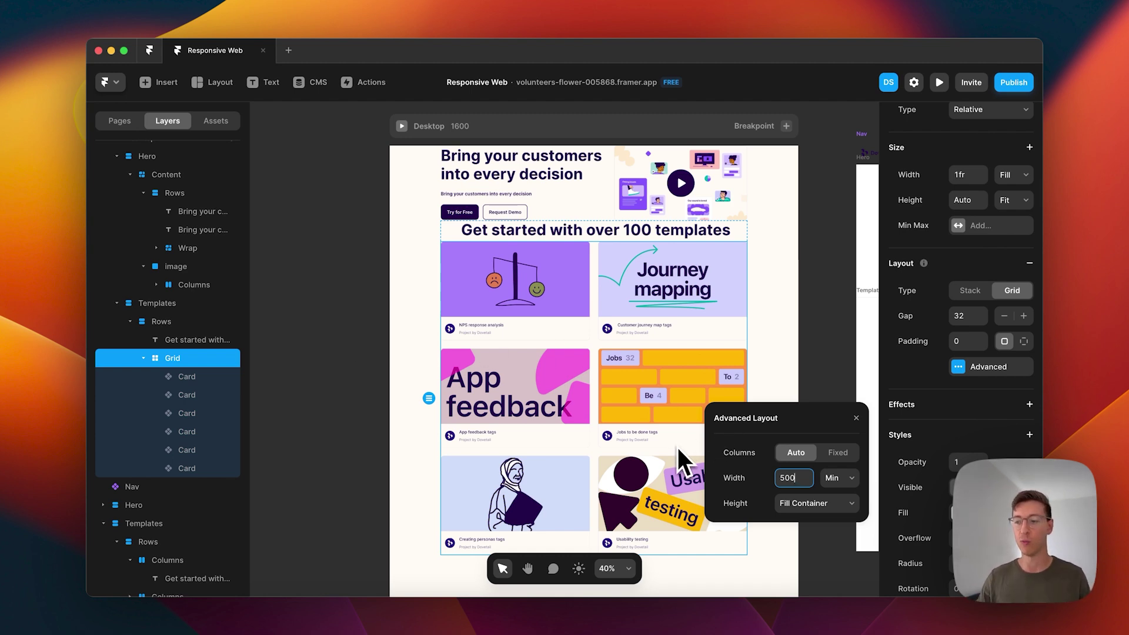
{"action": "key", "text": "Return"}
{"action": "left_click", "coordinate": [744, 238]}
{"action": "key", "text": "shift+Return"}
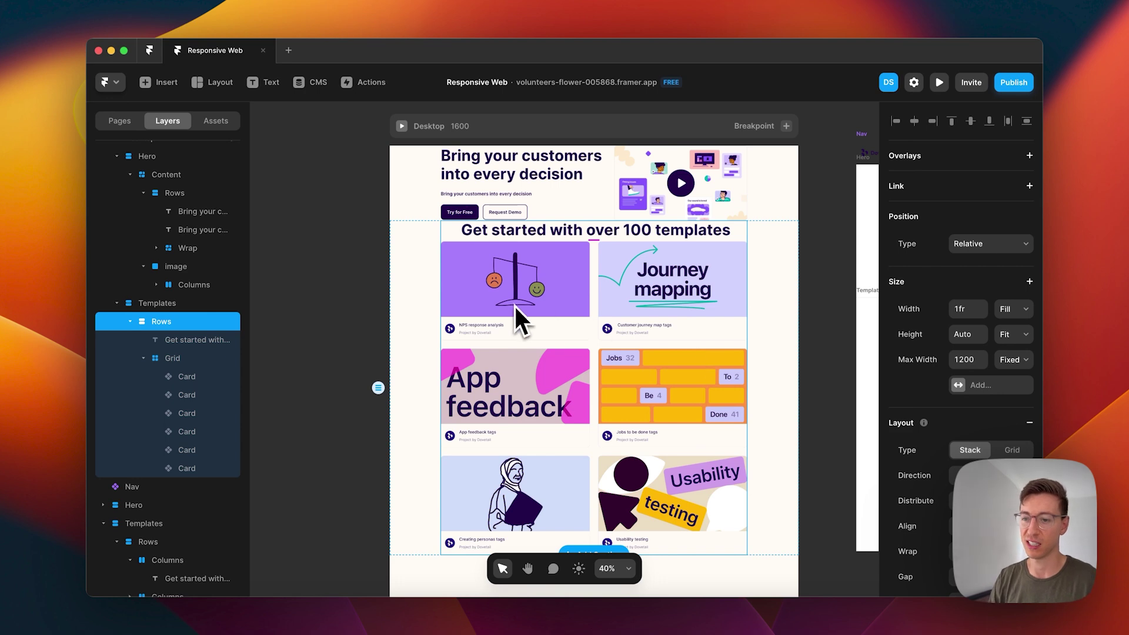
{"action": "key", "text": "shift+Return"}
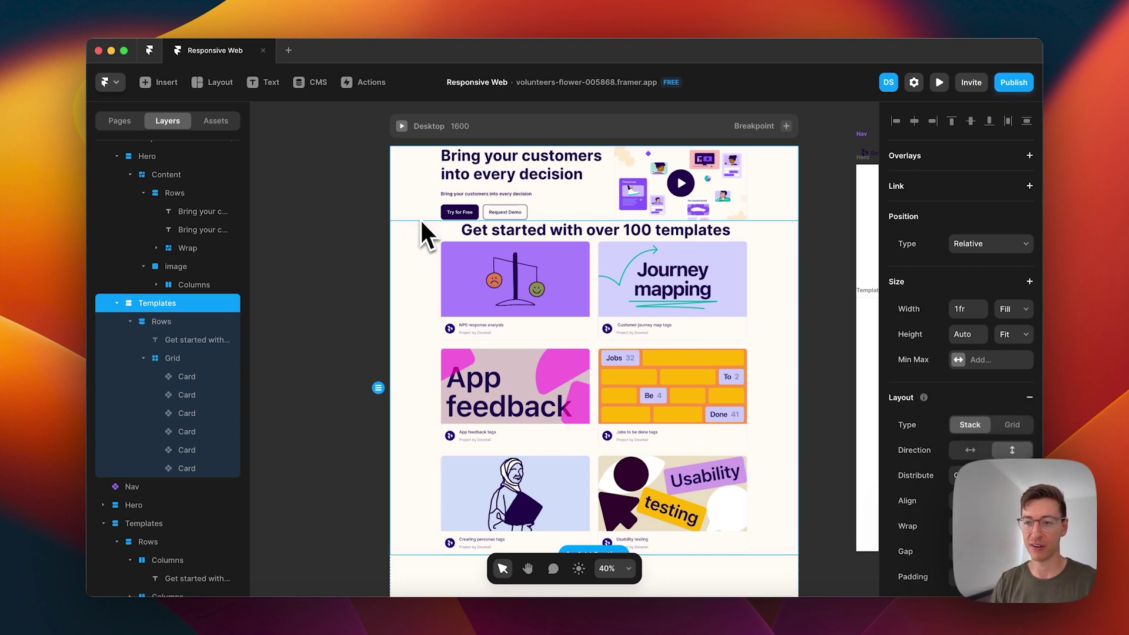
{"action": "key", "text": "super+bracketright"}
{"action": "key", "text": "super+bracketleft"}
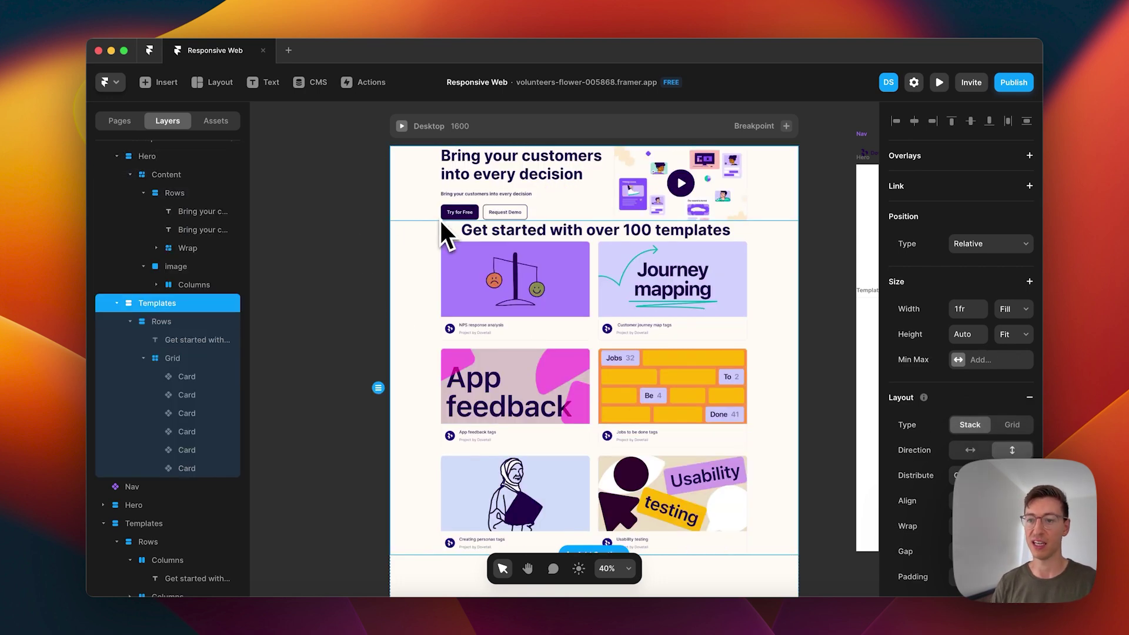
{"action": "left_click", "coordinate": [431, 199]}
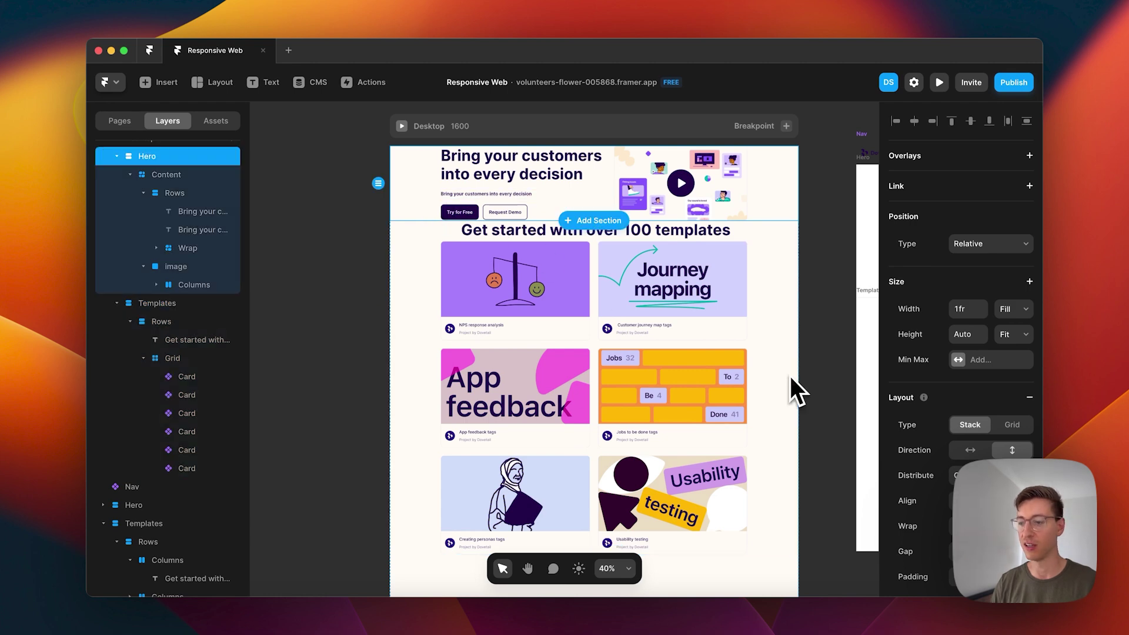
Step: Move the original Nav, Hero and Templates reference frames onto empty canvas above the Desktop page
{"action": "scroll", "coordinate": [959, 353], "scroll_direction": "down", "scroll_amount": 3}
{"action": "scroll", "coordinate": [794, 474], "scroll_direction": "down", "scroll_amount": 10}
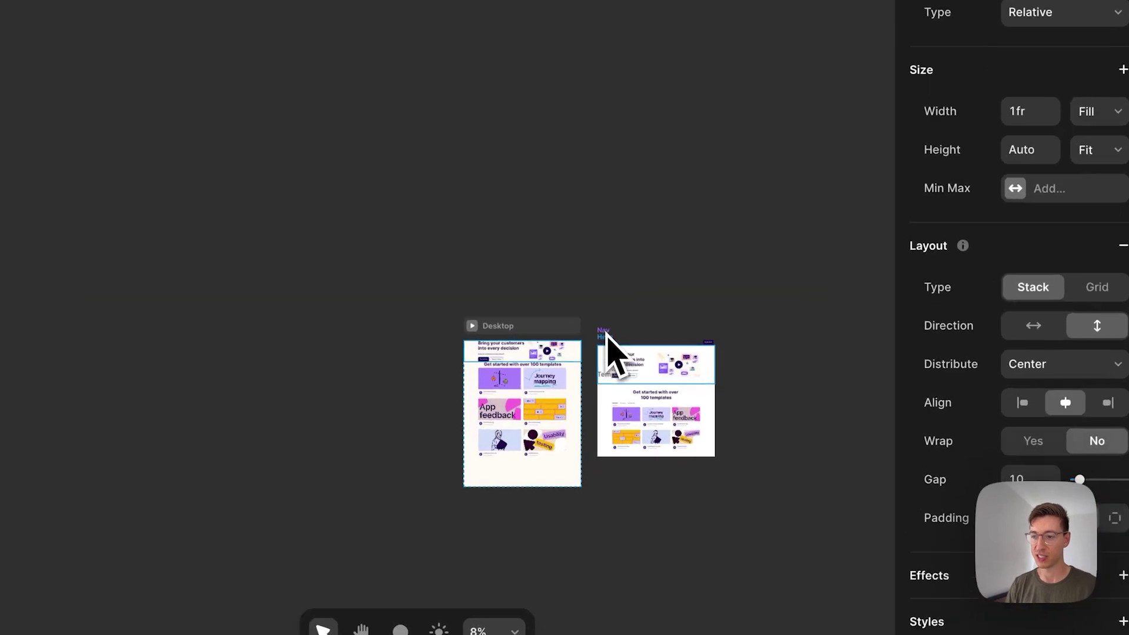
{"action": "left_click_drag", "start_coordinate": [701, 386], "coordinate": [665, 283]}
{"action": "key", "text": "ctrl+z"}
{"action": "left_click_drag", "start_coordinate": [768, 582], "coordinate": [542, 214]}
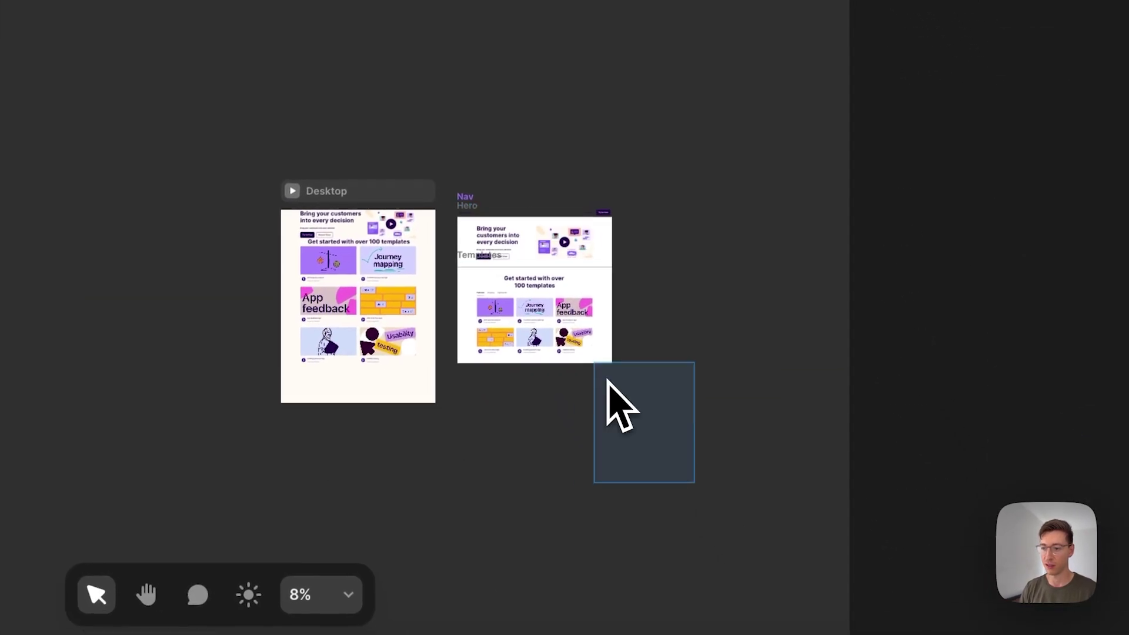
{"action": "left_click_drag", "start_coordinate": [596, 183], "coordinate": [586, 211]}
{"action": "left_click_drag", "start_coordinate": [620, 327], "coordinate": [378, 84]}
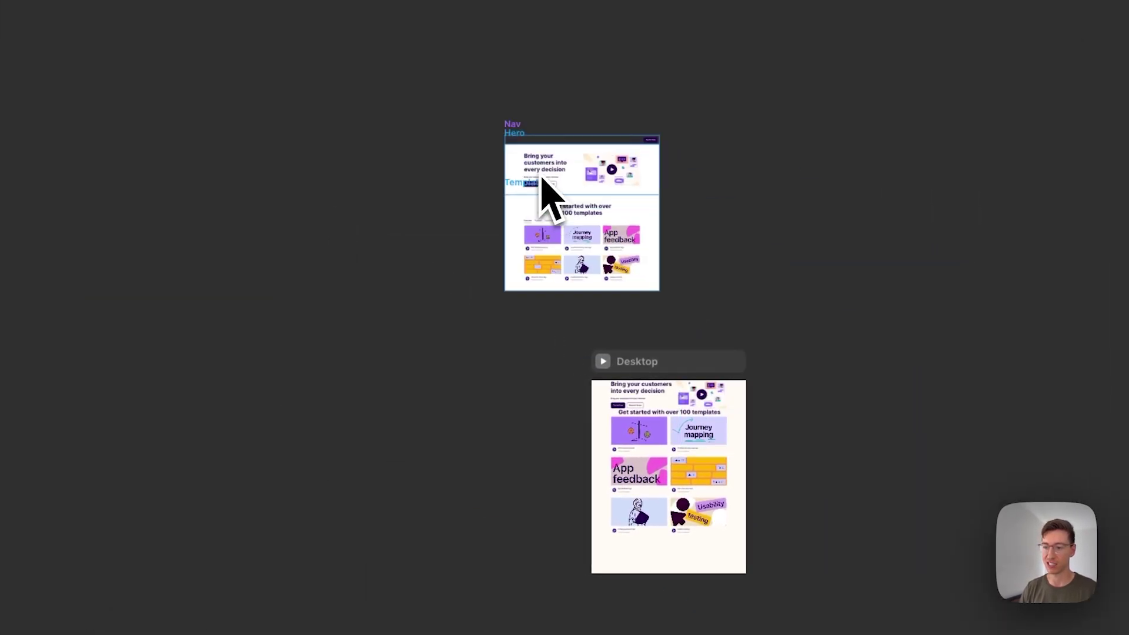
{"action": "left_click_drag", "start_coordinate": [560, 183], "coordinate": [574, 185]}
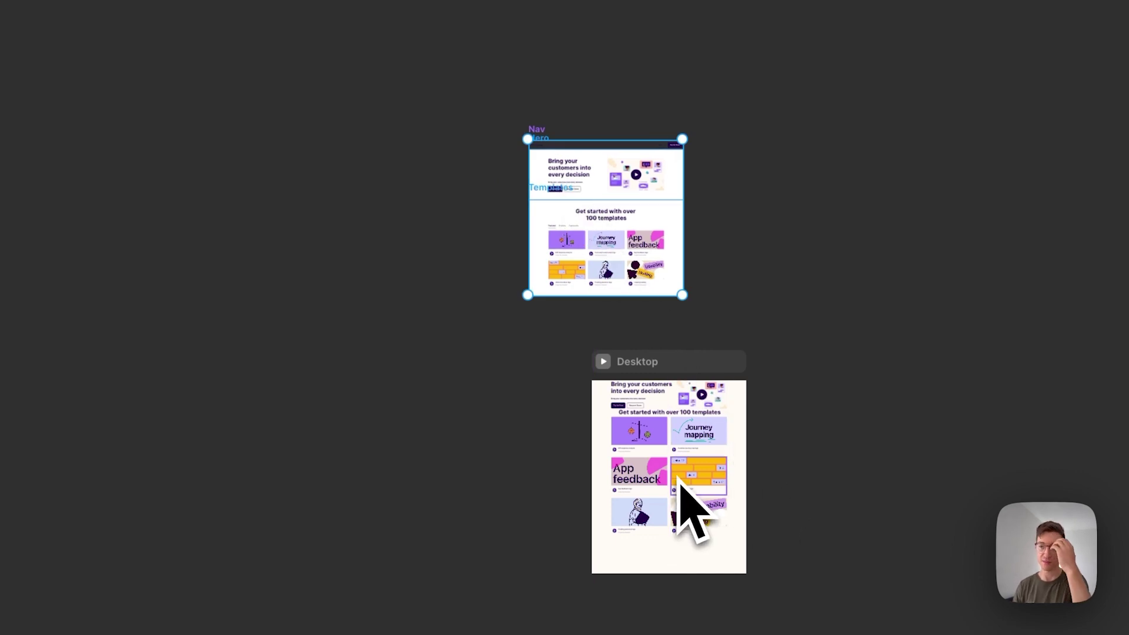
Step: Set the new Templates section's padding to 80 for top and bottom and 24 for right and left
{"action": "scroll", "coordinate": [686, 504], "scroll_direction": "up", "scroll_amount": 5}
{"action": "scroll", "coordinate": [686, 504], "scroll_direction": "up", "scroll_amount": 3}
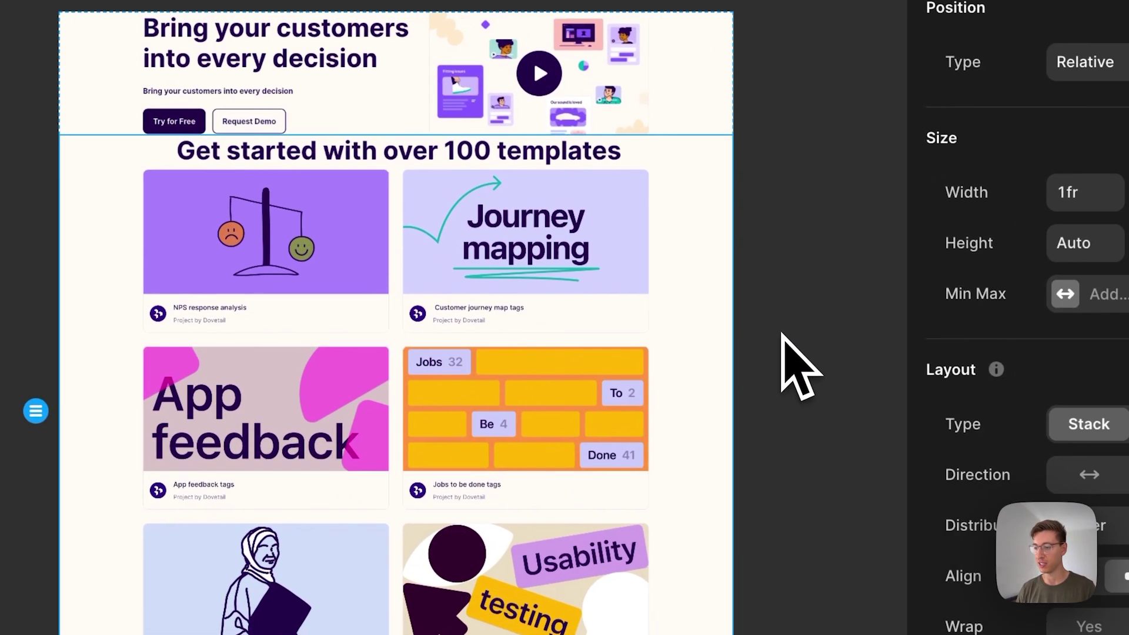
{"action": "scroll", "coordinate": [1023, 399], "scroll_direction": "down", "scroll_amount": 5}
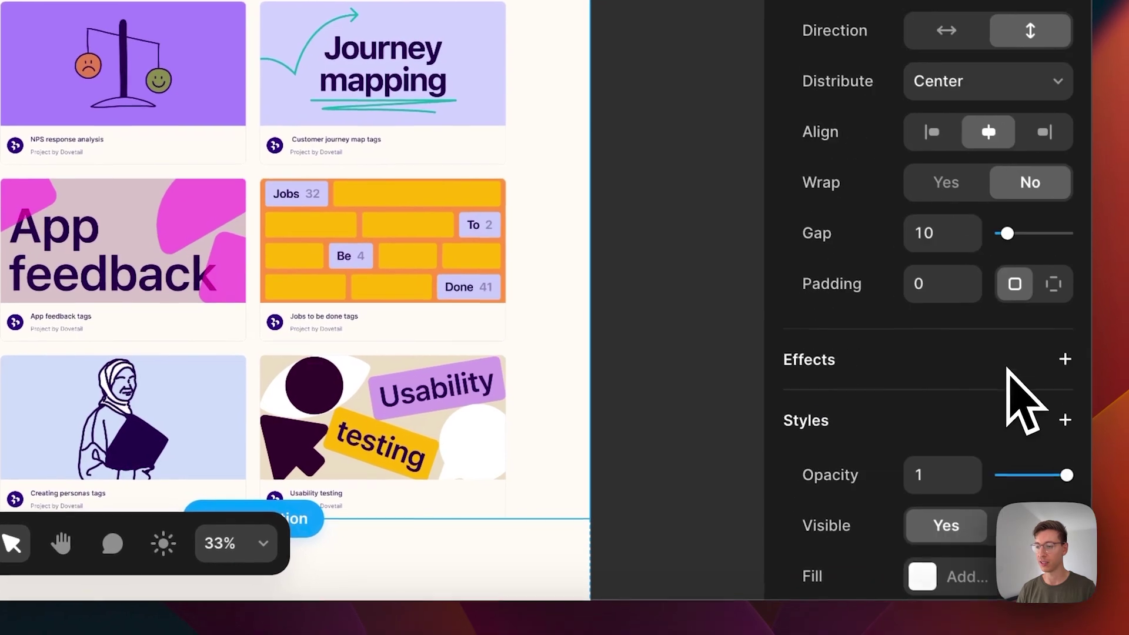
{"action": "left_click", "coordinate": [1052, 264]}
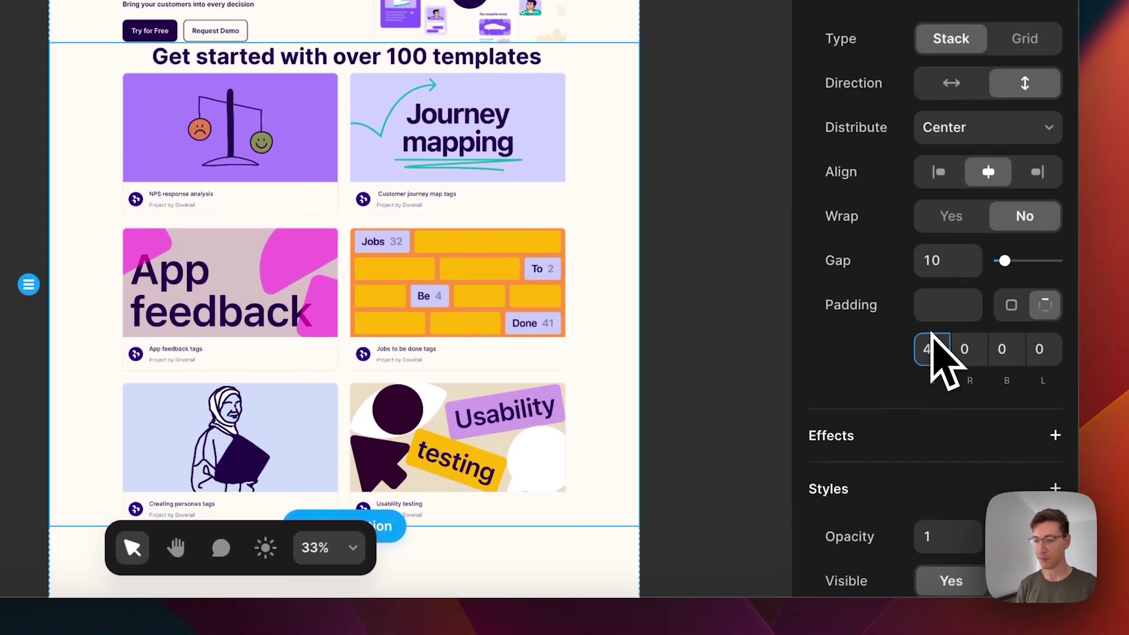
{"action": "type", "text": "40"}
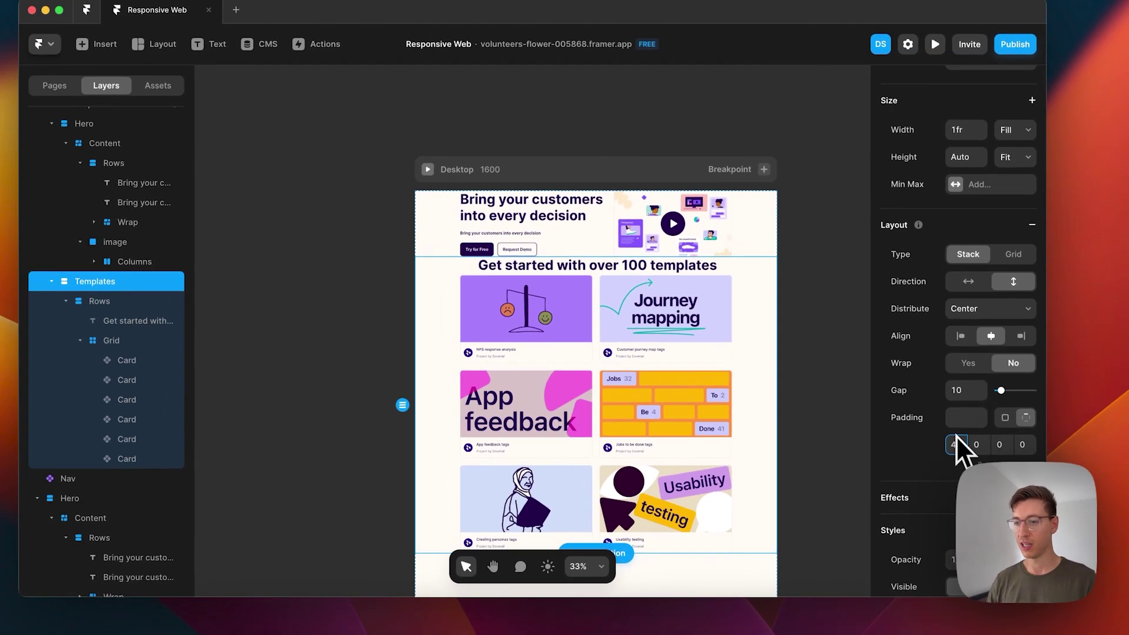
{"action": "key", "text": "Return"}
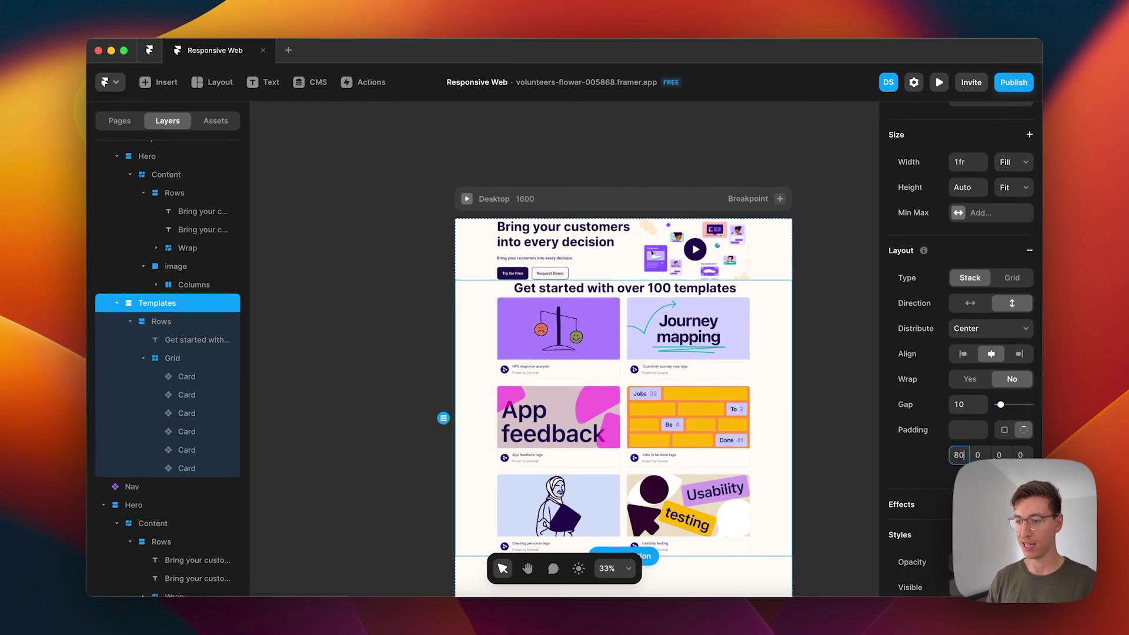
{"action": "left_click", "coordinate": [1000, 455]}
{"action": "type", "text": "80"}
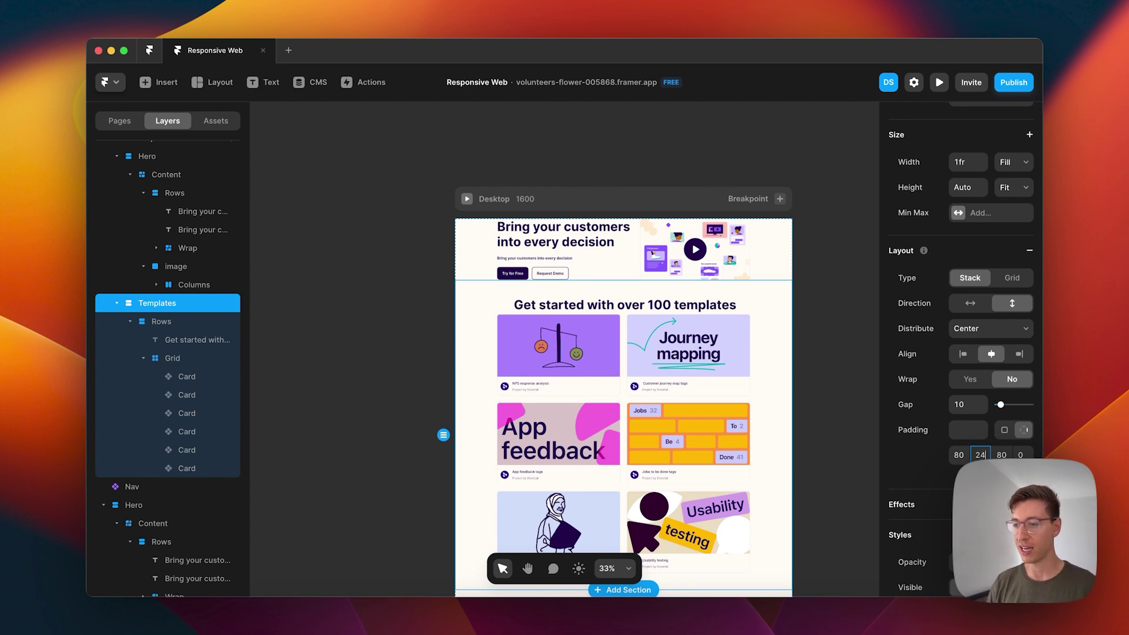
{"action": "left_click", "coordinate": [1024, 455]}
{"action": "type", "text": "24"}
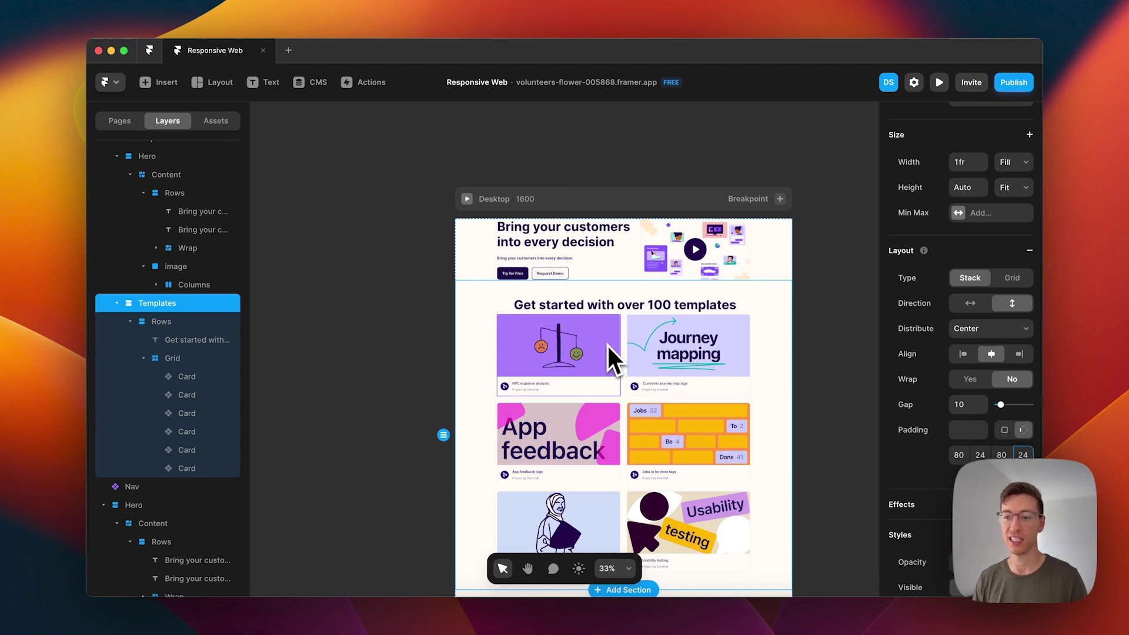
Step: Give the new Hero section individual padding of 80 for top and bottom and 24 for right and left
{"action": "scroll", "coordinate": [530, 328], "scroll_direction": "down", "scroll_amount": 2}
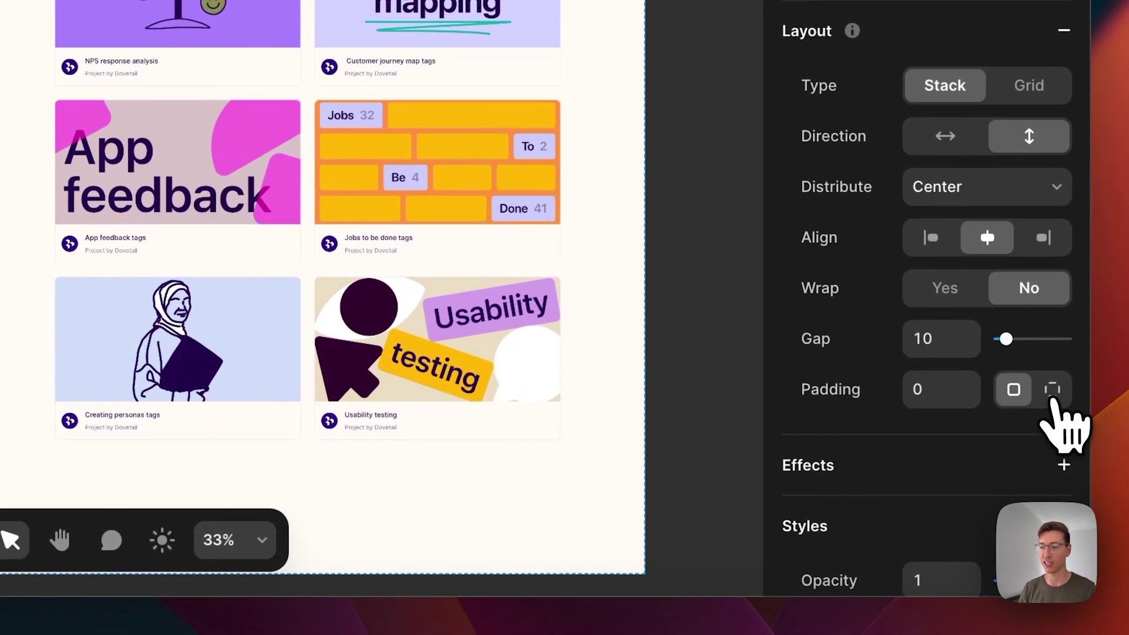
{"action": "left_click", "coordinate": [1052, 393]}
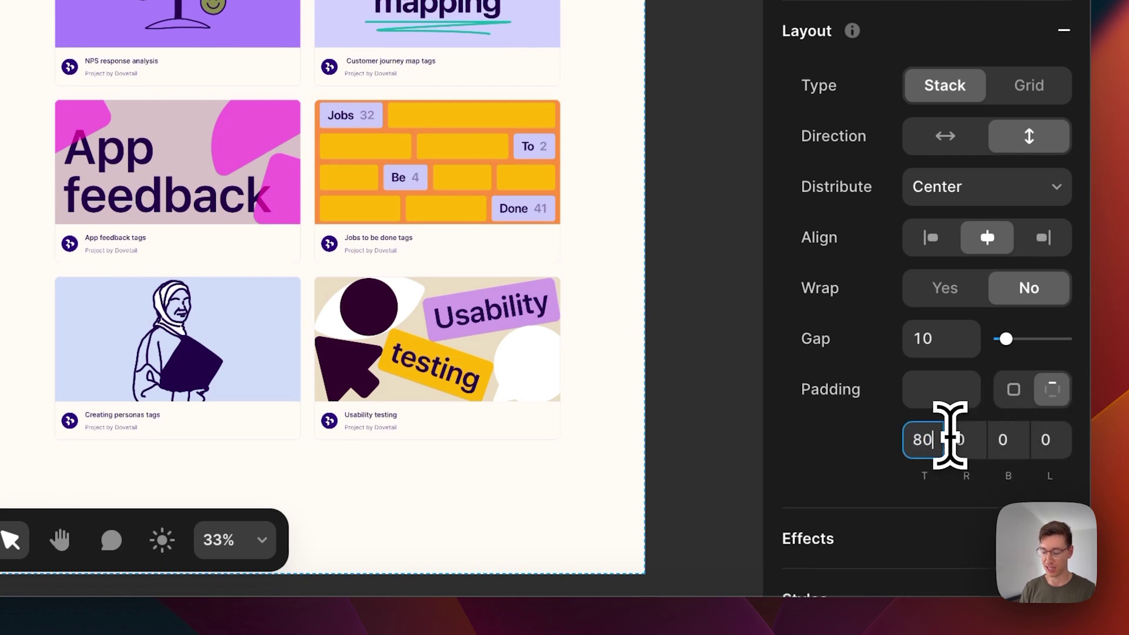
{"action": "key", "text": "Tab"}
{"action": "key", "text": "Tab"}
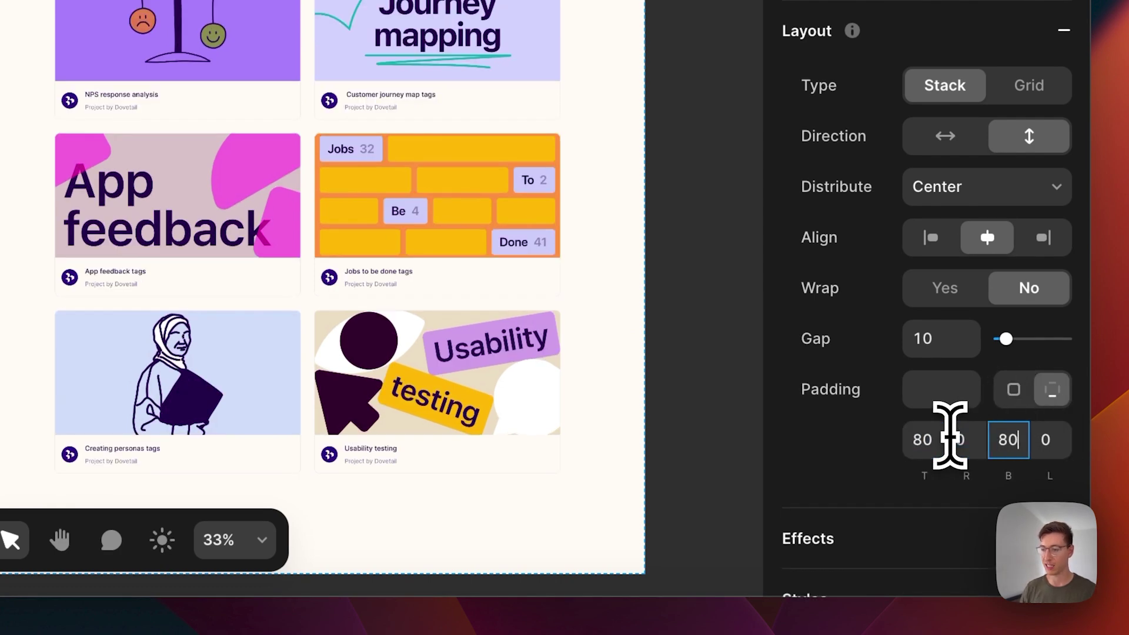
{"action": "left_click", "coordinate": [950, 439]}
{"action": "type", "text": "24"}
{"action": "left_click", "coordinate": [1059, 439]}
{"action": "type", "text": "24"}
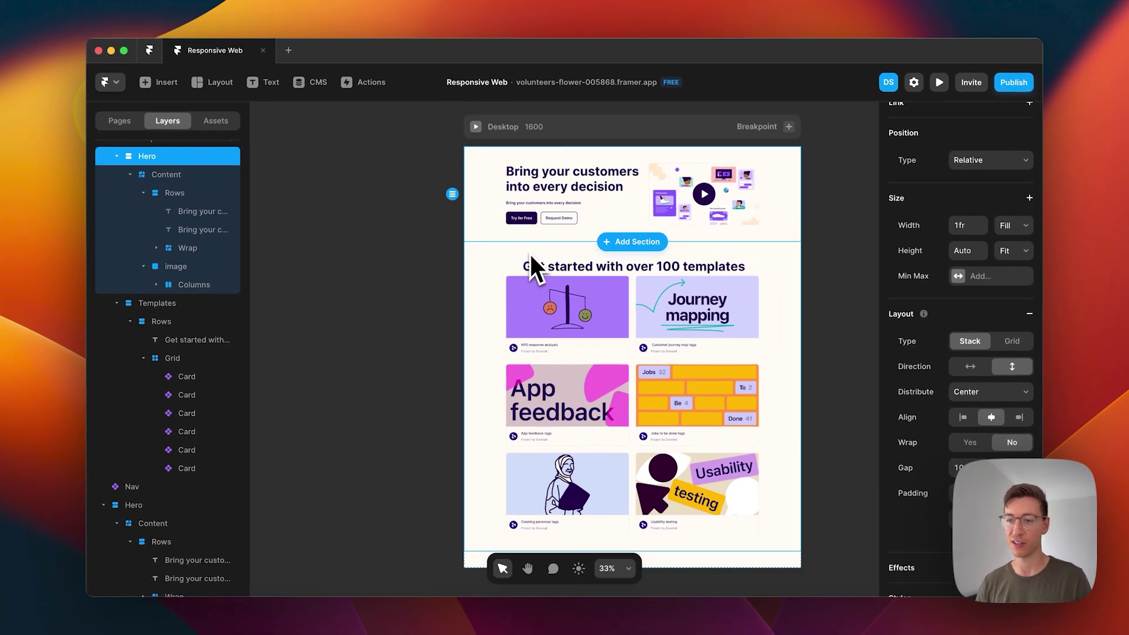
Step: Set the Templates section's gap to 32
{"action": "left_click", "coordinate": [528, 252]}
{"action": "scroll", "coordinate": [972, 311], "scroll_direction": "down", "scroll_amount": 4}
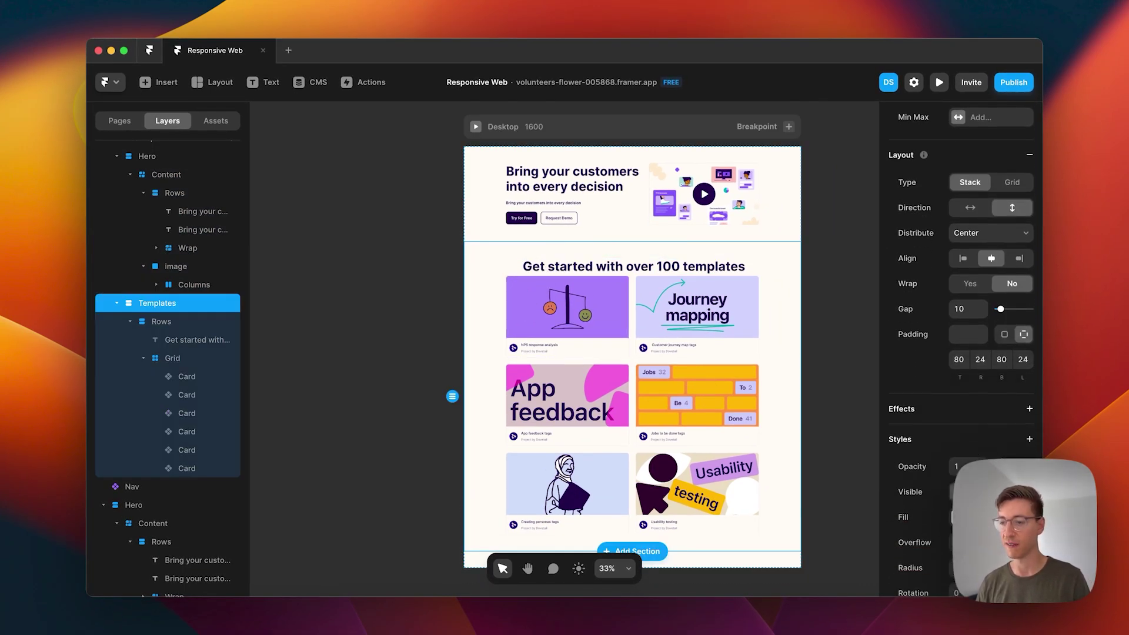
{"action": "left_click", "coordinate": [965, 298]}
{"action": "type", "text": "3"}
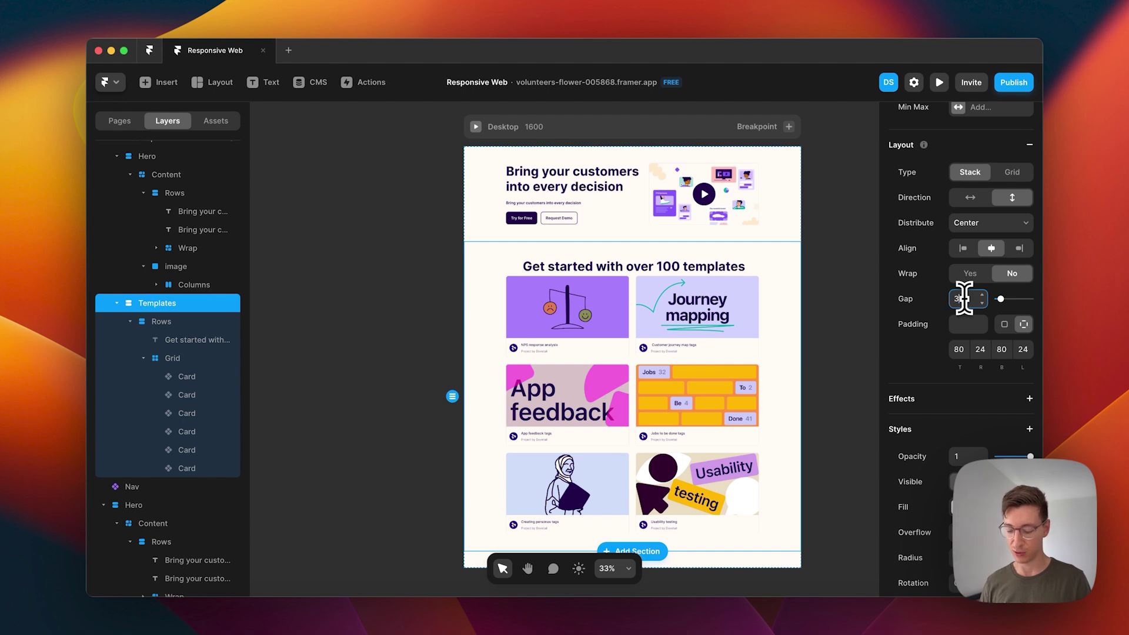
{"action": "type", "text": "2"}
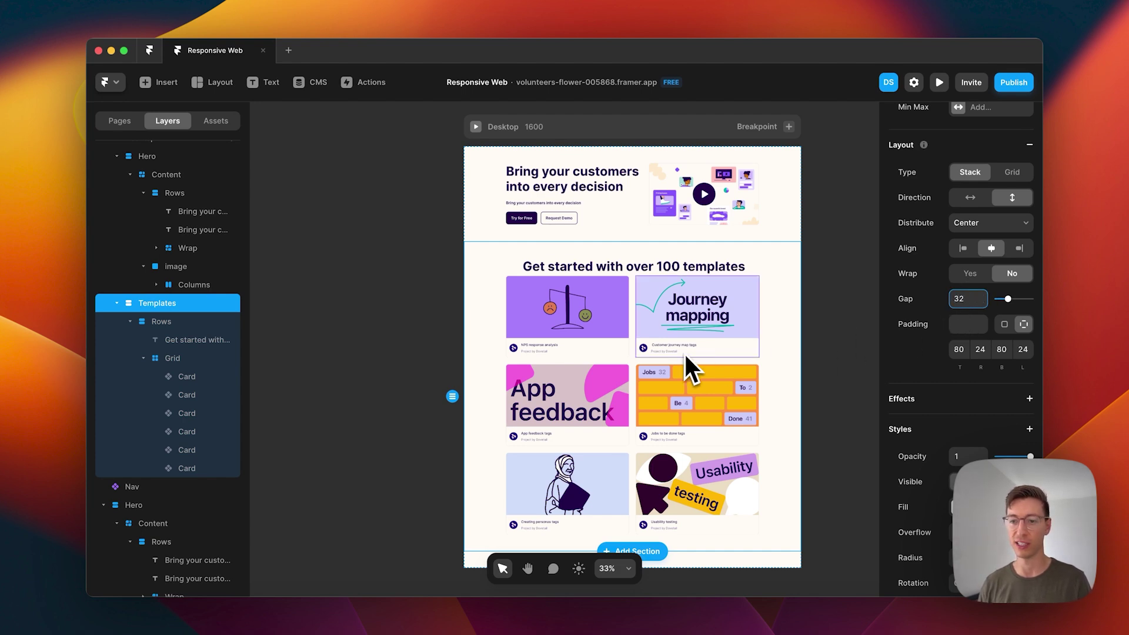
Step: Set the gap of the Rows stack between the templates heading and the card Grid to 40
{"action": "left_click", "coordinate": [509, 270]}
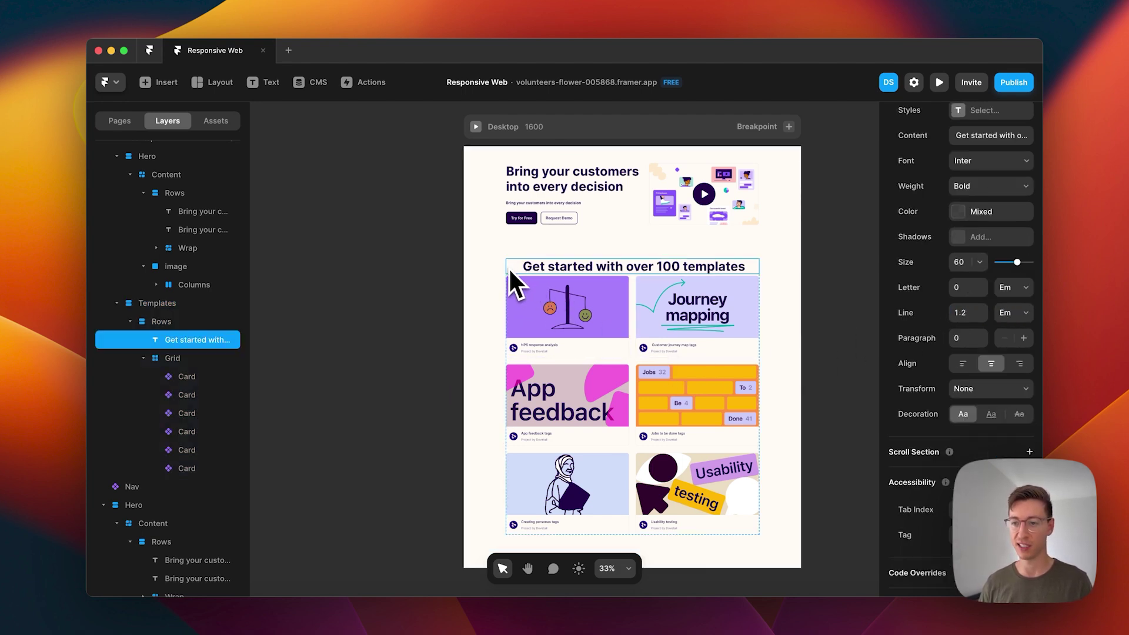
{"action": "key", "text": "Escape"}
{"action": "left_click", "coordinate": [955, 576]}
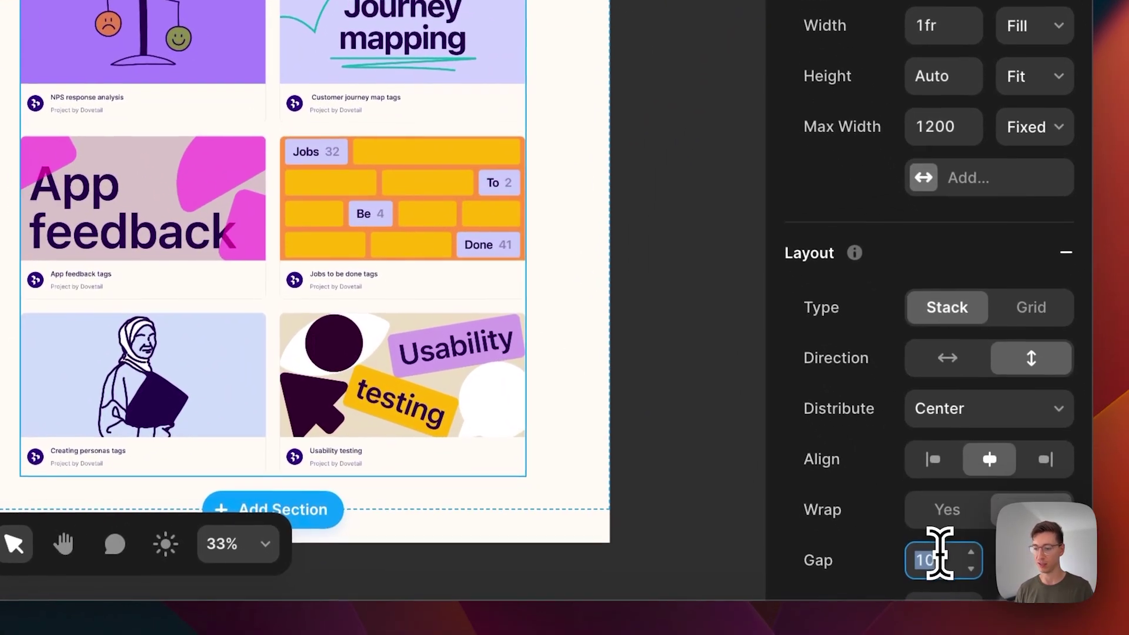
{"action": "type", "text": "32"}
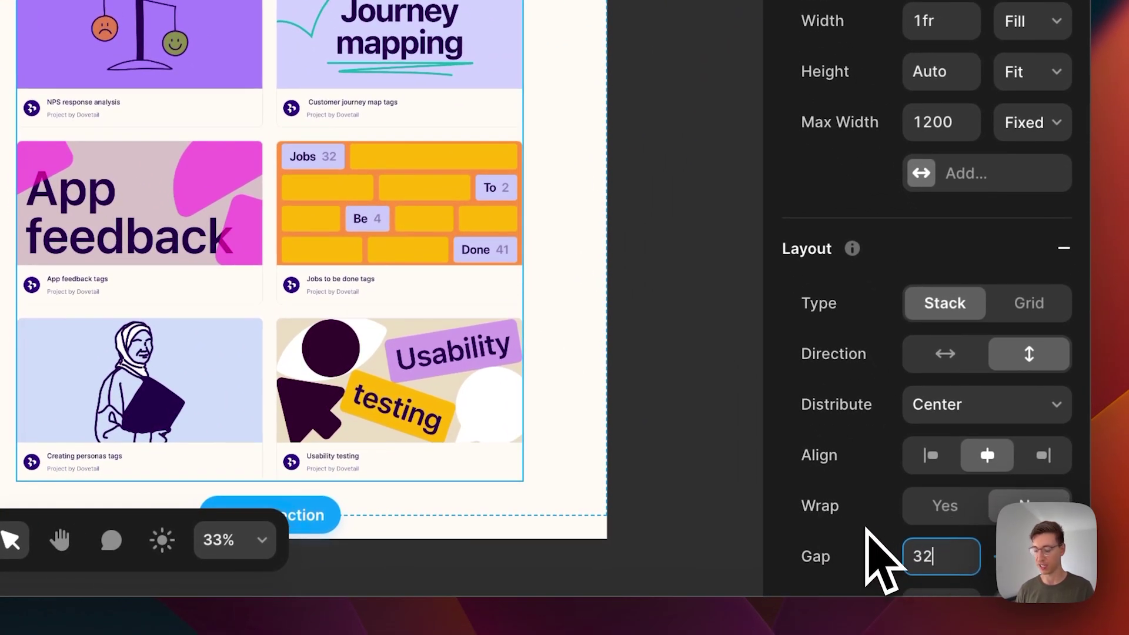
{"action": "key", "text": "BackSpace"}
{"action": "key", "text": "BackSpace"}
{"action": "type", "text": "40"}
{"action": "key", "text": "Return"}
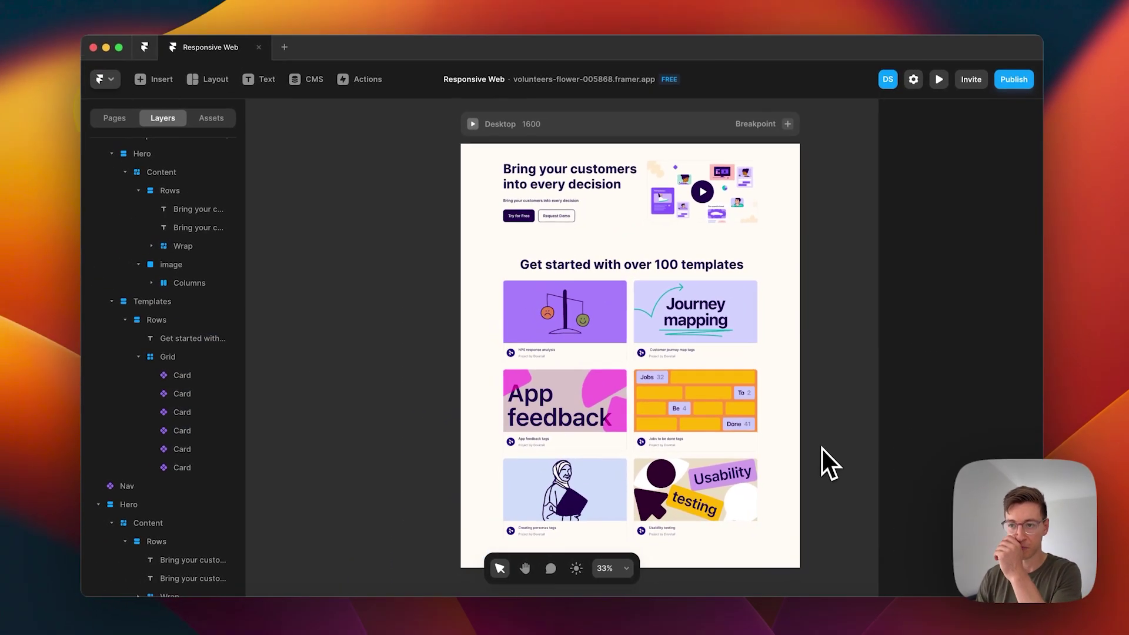
Step: Lower the card Grid's minimum column width in the advanced layout settings until the cards fit in three columns
{"action": "left_click", "coordinate": [818, 447]}
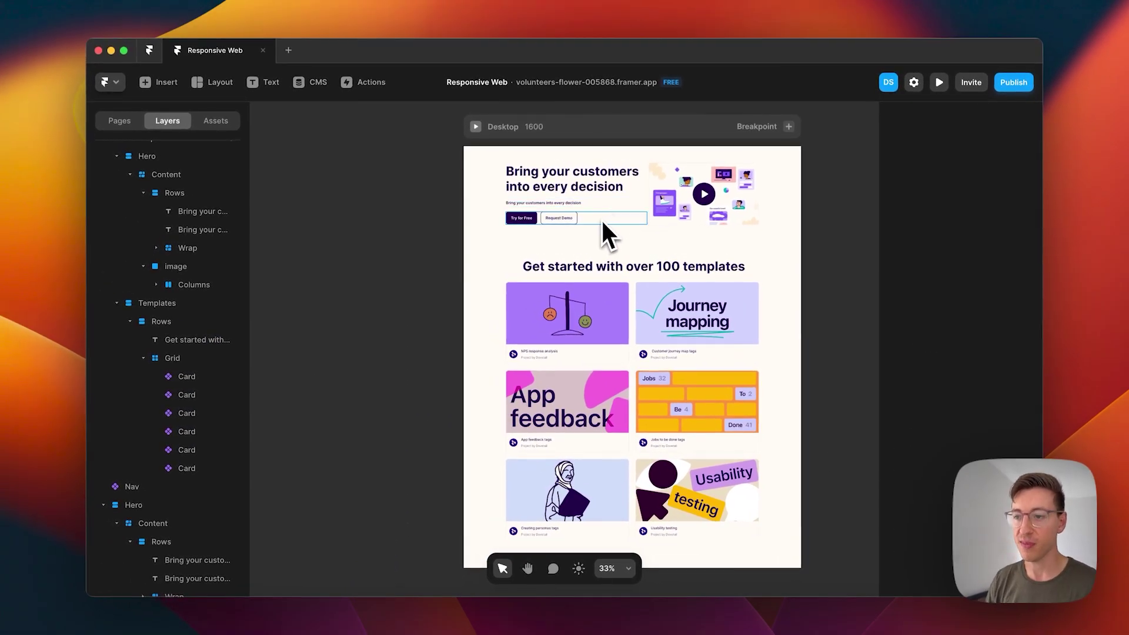
{"action": "scroll", "coordinate": [606, 253], "scroll_direction": "down", "scroll_amount": 2}
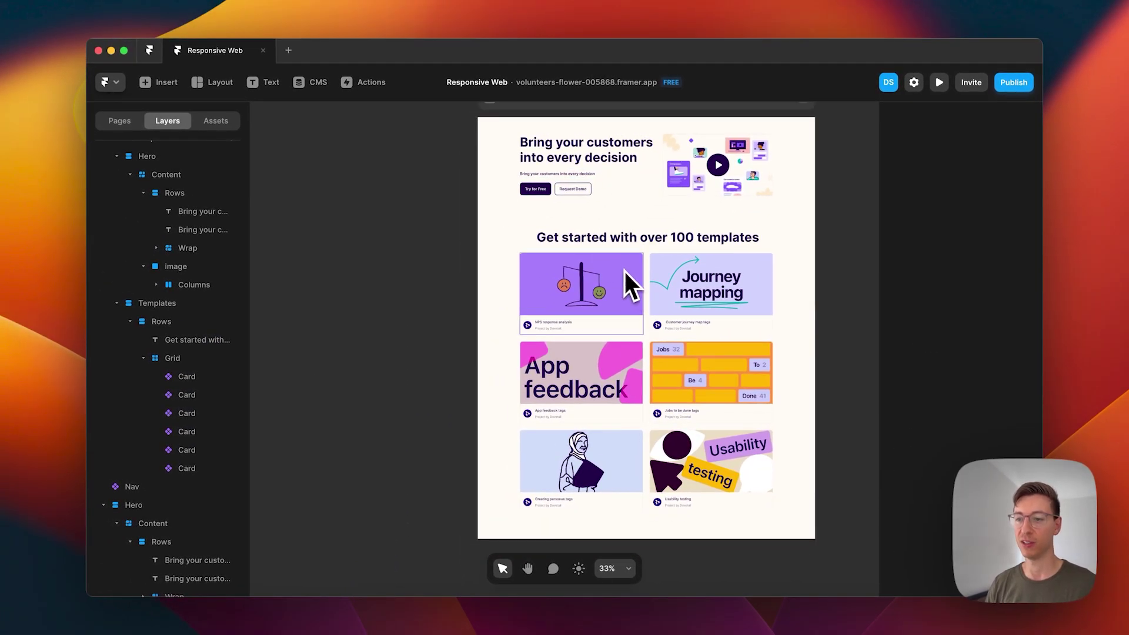
{"action": "left_click", "coordinate": [645, 297]}
{"action": "scroll", "coordinate": [894, 435], "scroll_direction": "down", "scroll_amount": 5}
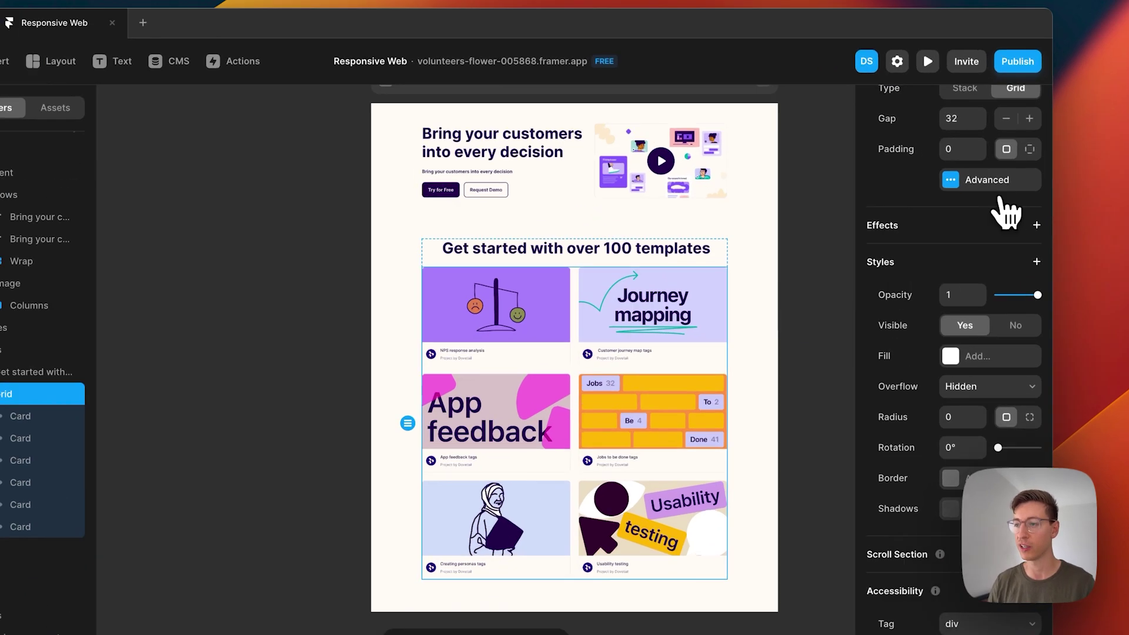
{"action": "left_click", "coordinate": [993, 181]}
{"action": "type", "text": "470"}
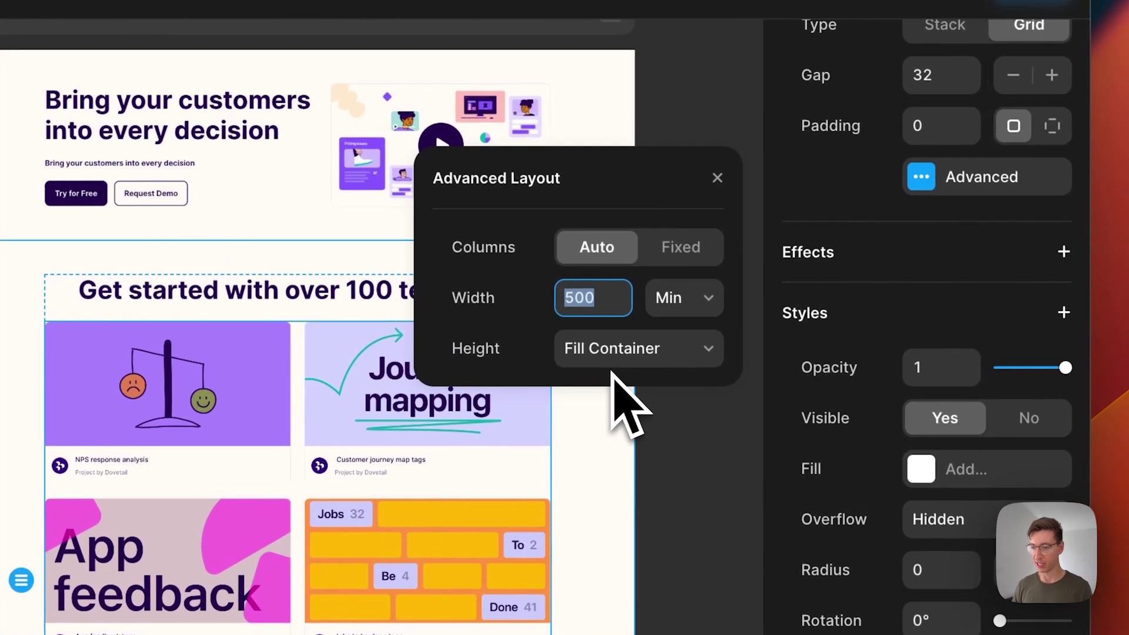
{"action": "key", "text": "shift+Down"}
{"action": "key", "text": "shift+Down"}
{"action": "key", "text": "shift+Down"}
{"action": "key", "text": "shift+Down"}
{"action": "key", "text": "shift+Down"}
{"action": "key", "text": "shift+Down"}
{"action": "key", "text": "shift+Down"}
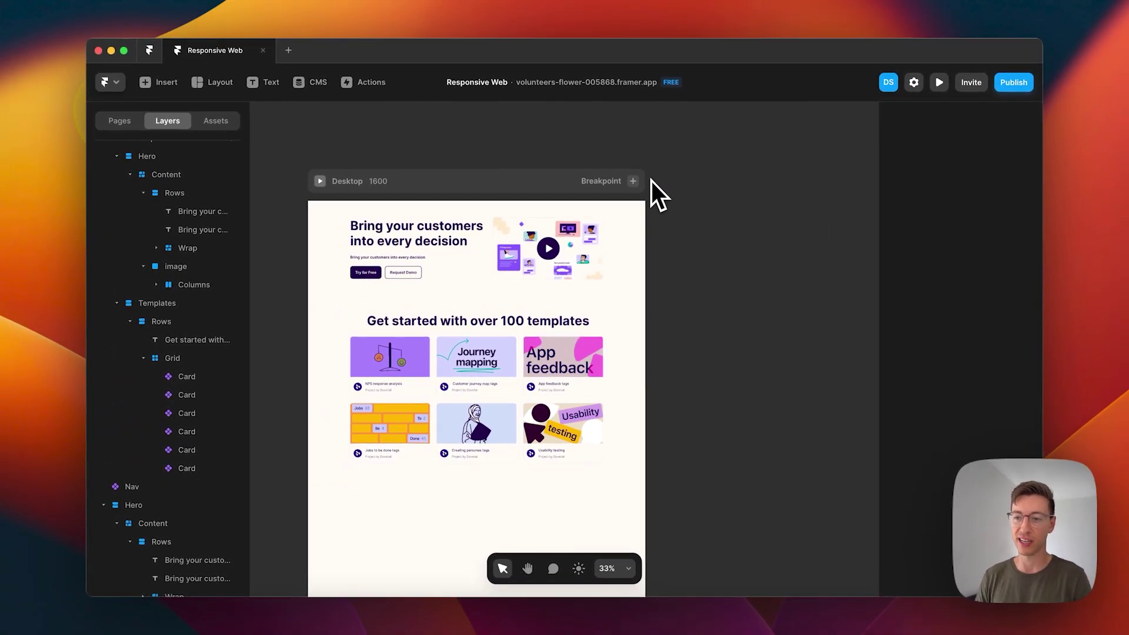
Step: Add a Tablet breakpoint to the Desktop page
{"action": "left_click", "coordinate": [638, 187]}
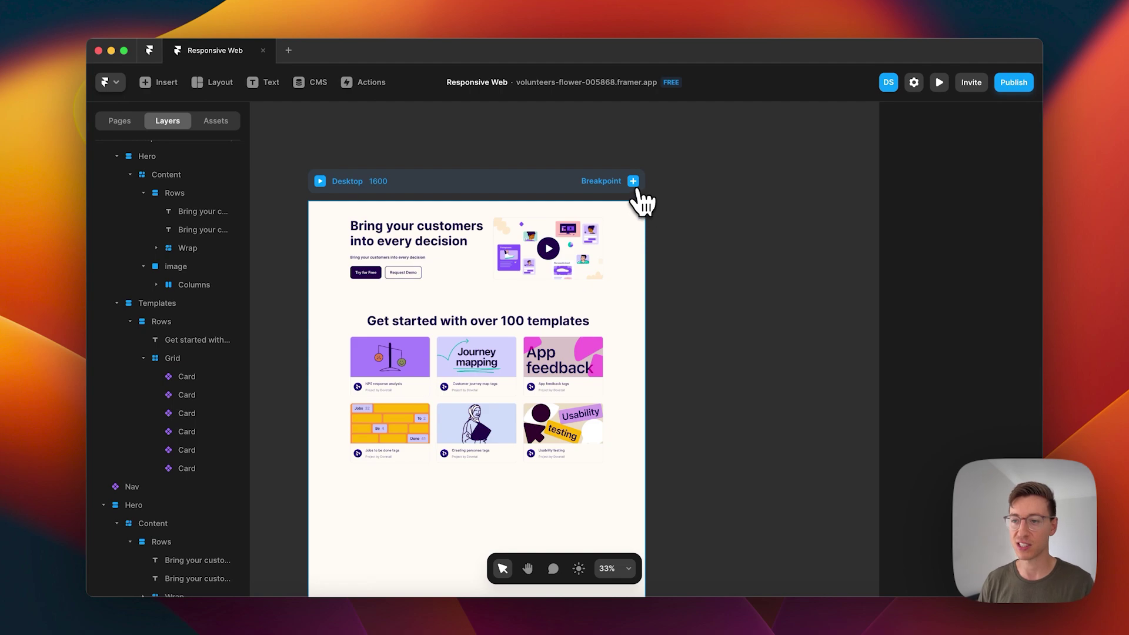
{"action": "left_click", "coordinate": [554, 248]}
{"action": "left_click", "coordinate": [490, 299]}
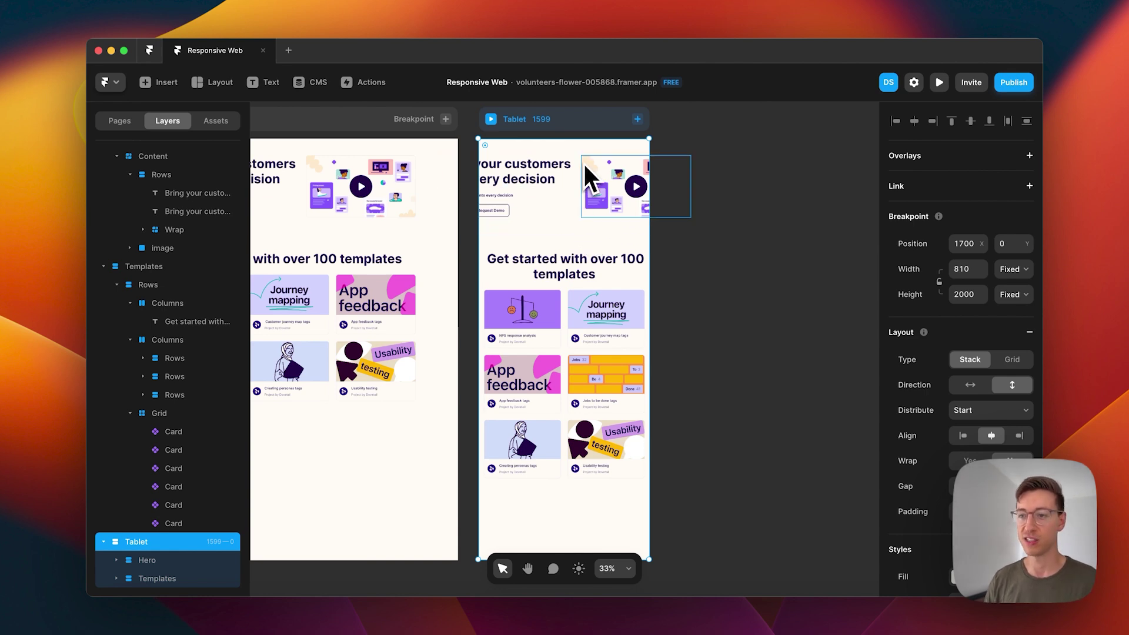
Step: Add a Phone breakpoint to the page from the Tablet breakpoint
{"action": "scroll", "coordinate": [563, 164], "scroll_direction": "left", "scroll_amount": 5}
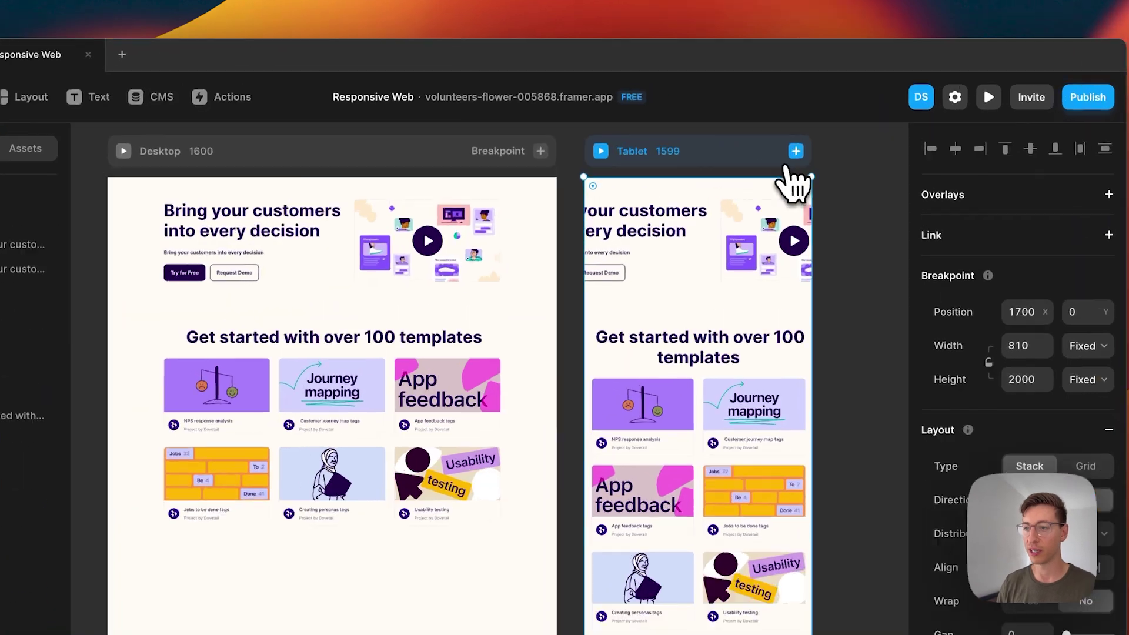
{"action": "left_click", "coordinate": [794, 123]}
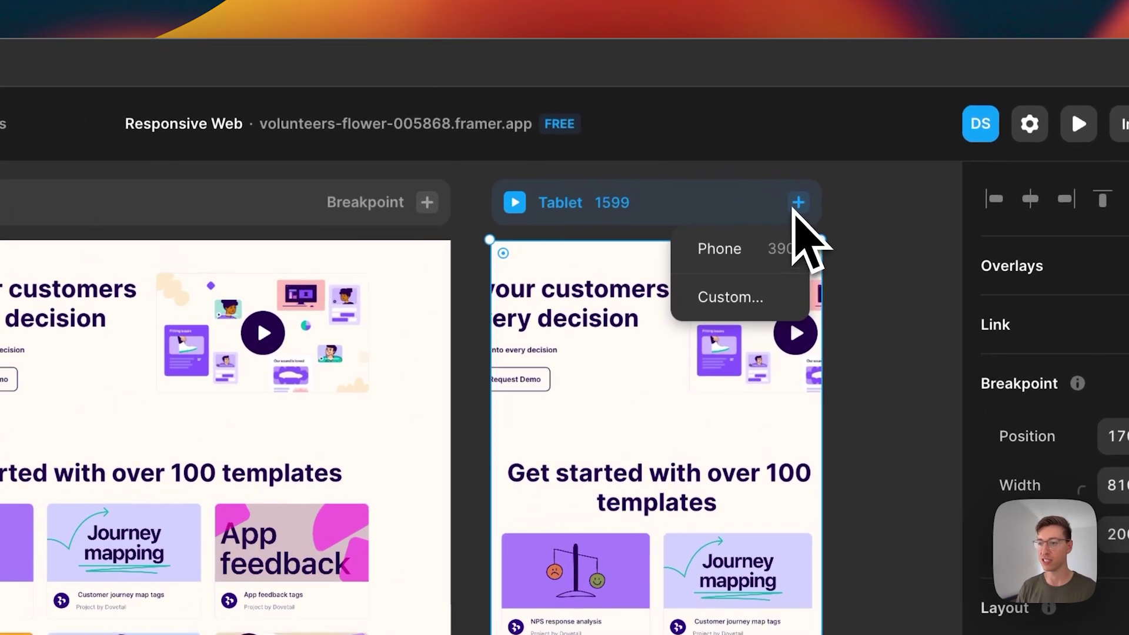
{"action": "left_click", "coordinate": [775, 147]}
Step: Set the width of the Desktop Hero's Content stack to Fill and open its gap value for editing
{"action": "scroll", "coordinate": [736, 311], "scroll_direction": "left", "scroll_amount": 10}
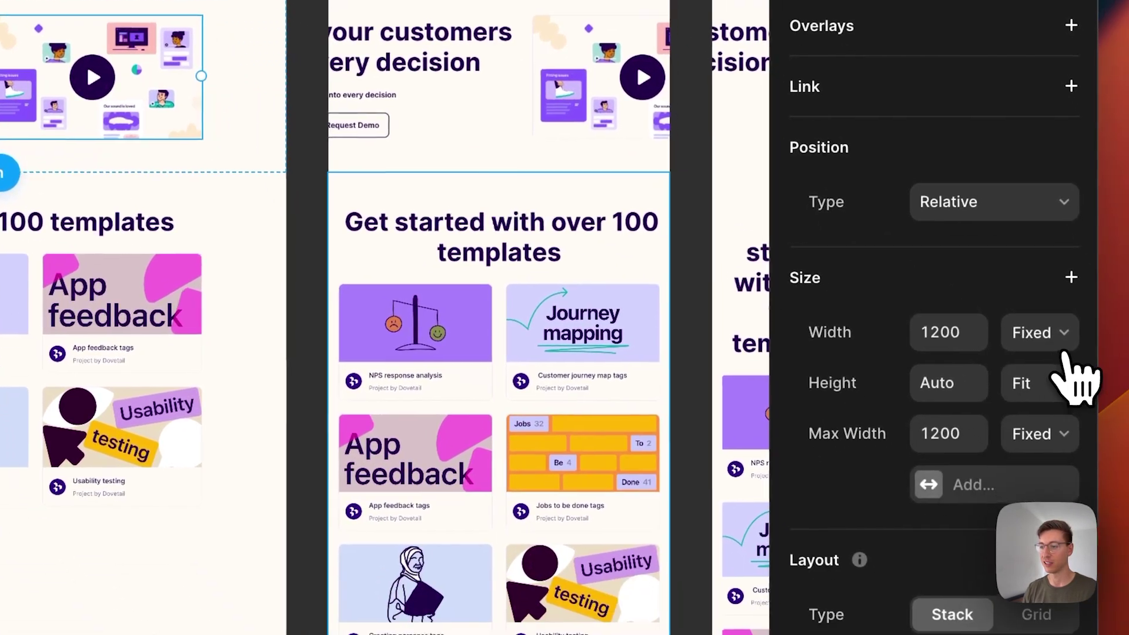
{"action": "left_click", "coordinate": [1104, 435]}
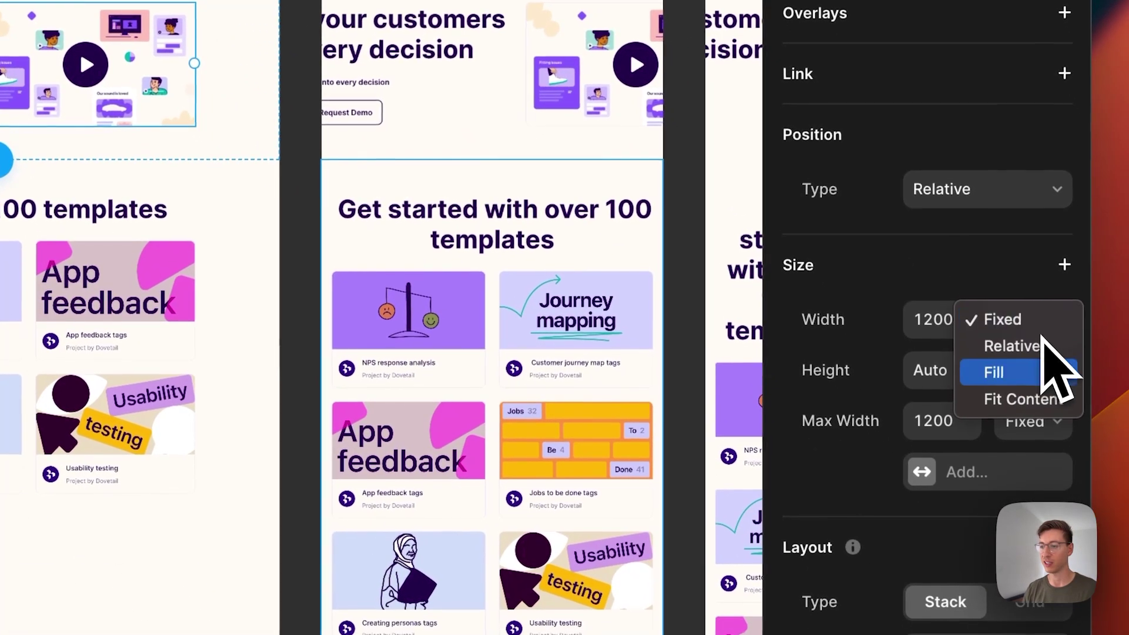
{"action": "left_click", "coordinate": [1085, 485]}
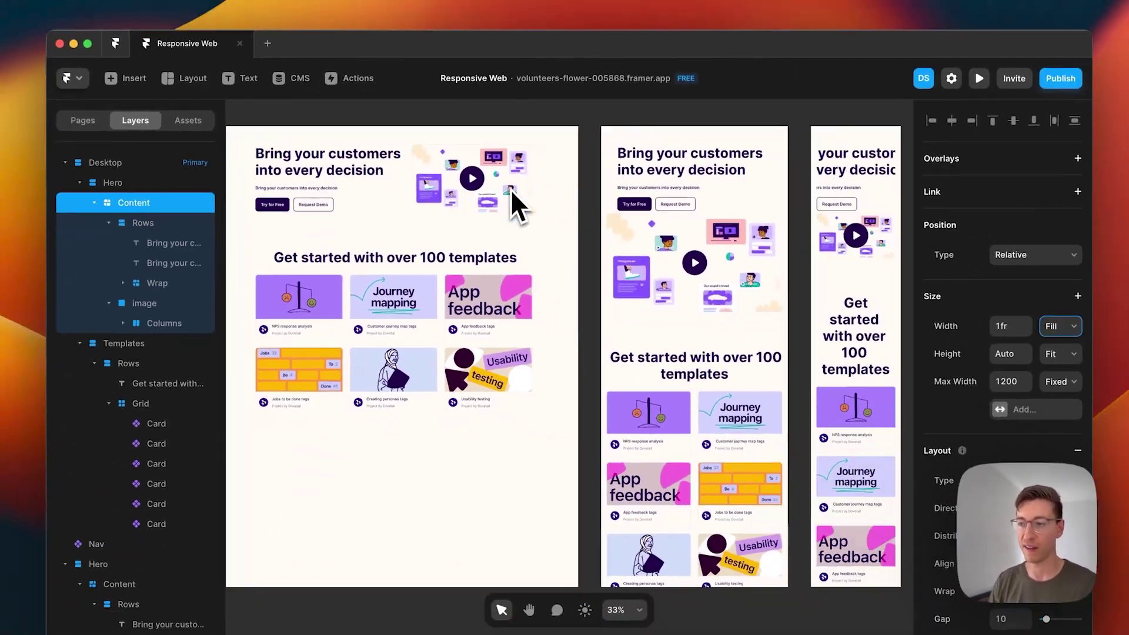
{"action": "scroll", "coordinate": [510, 188], "scroll_direction": "right", "scroll_amount": 3}
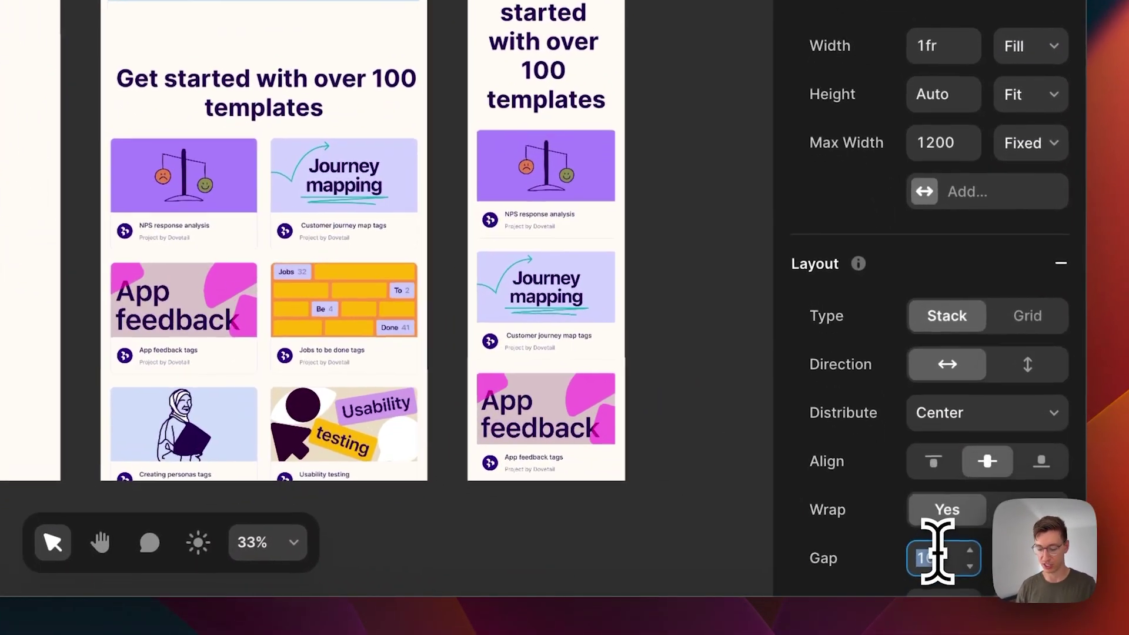
{"action": "left_click", "coordinate": [964, 573]}
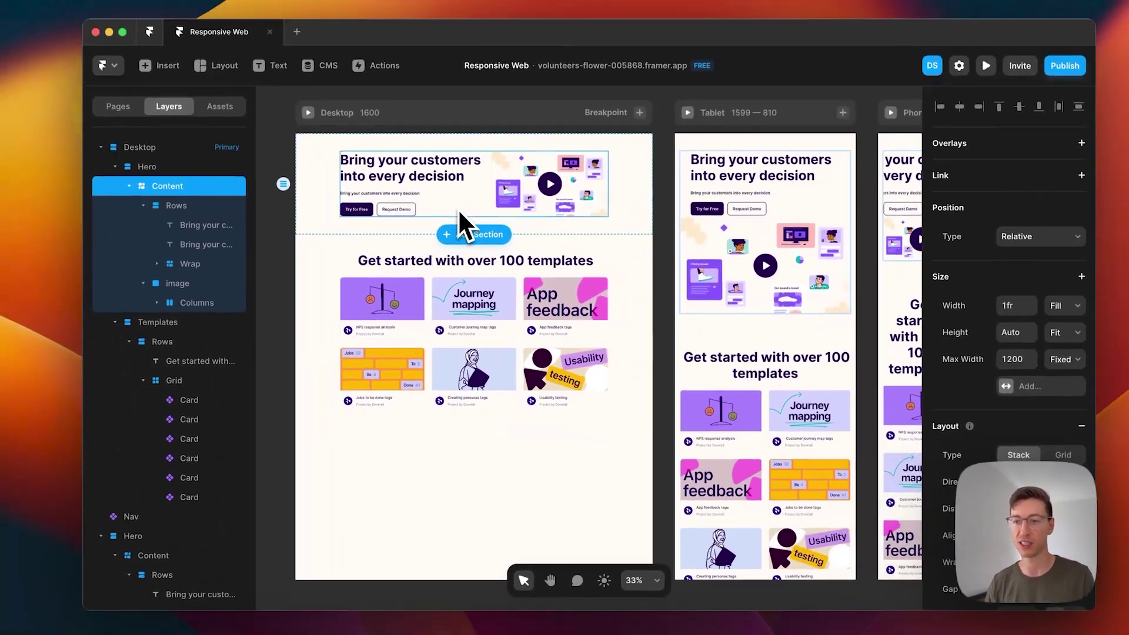
Step: Set the width of the Rows stack holding the Desktop Hero's heading, subtext and action links to Fill
{"action": "scroll", "coordinate": [444, 216], "scroll_direction": "up", "scroll_amount": 3}
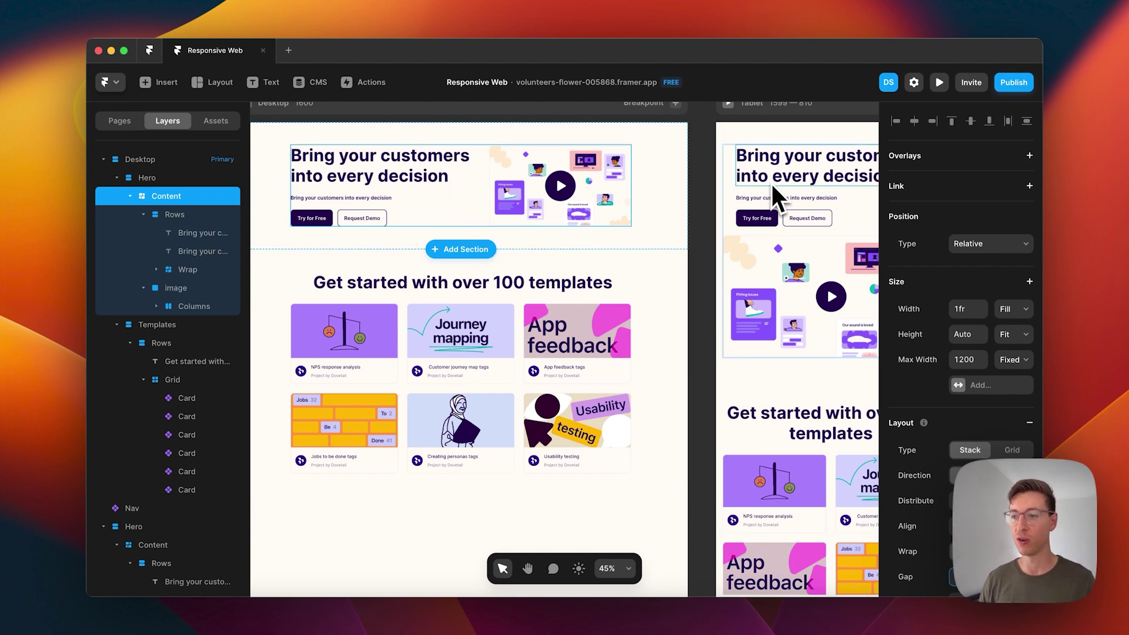
{"action": "scroll", "coordinate": [778, 181], "scroll_direction": "right", "scroll_amount": 5}
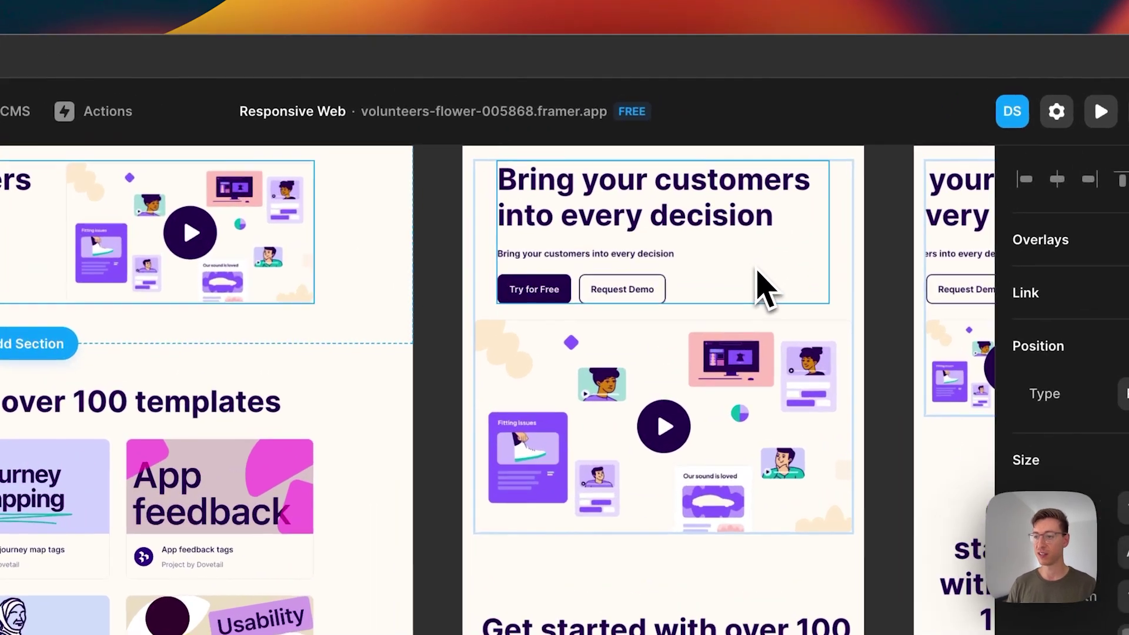
{"action": "left_click", "coordinate": [765, 188]}
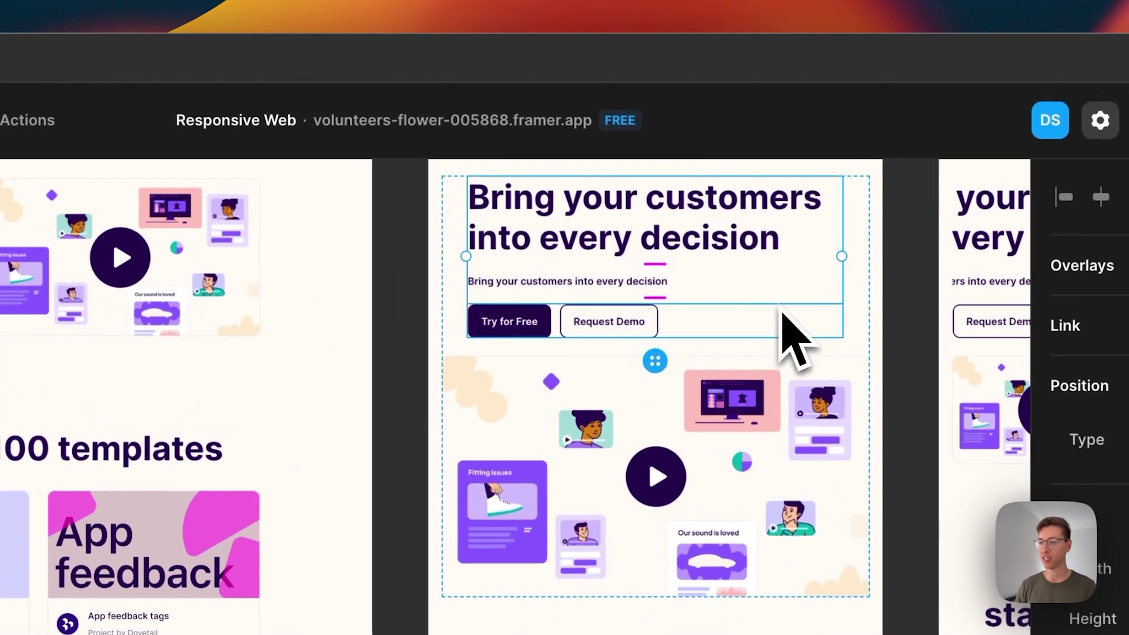
{"action": "scroll", "coordinate": [449, 341], "scroll_direction": "left", "scroll_amount": 10}
{"action": "left_click", "coordinate": [348, 354]}
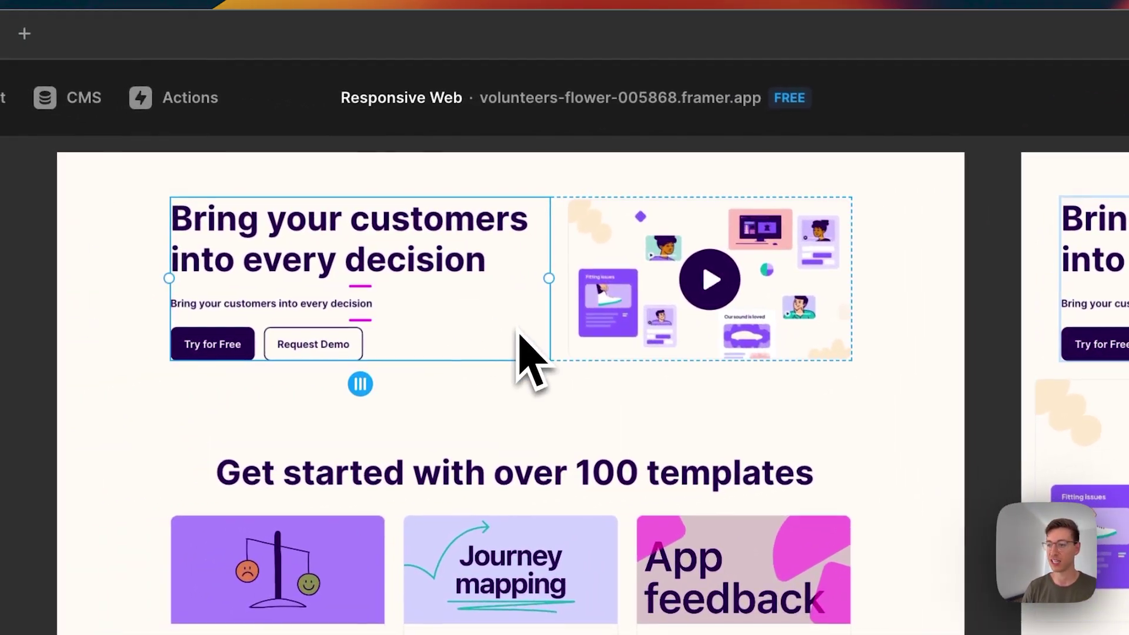
{"action": "scroll", "coordinate": [1109, 353], "scroll_direction": "up", "scroll_amount": 10}
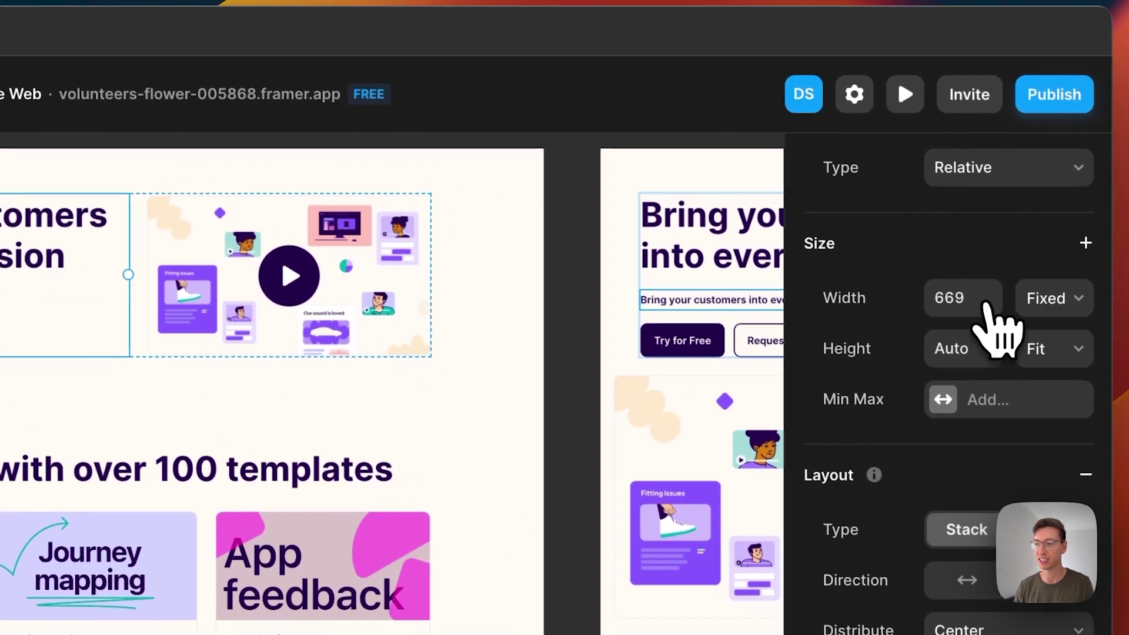
{"action": "left_click", "coordinate": [1081, 315]}
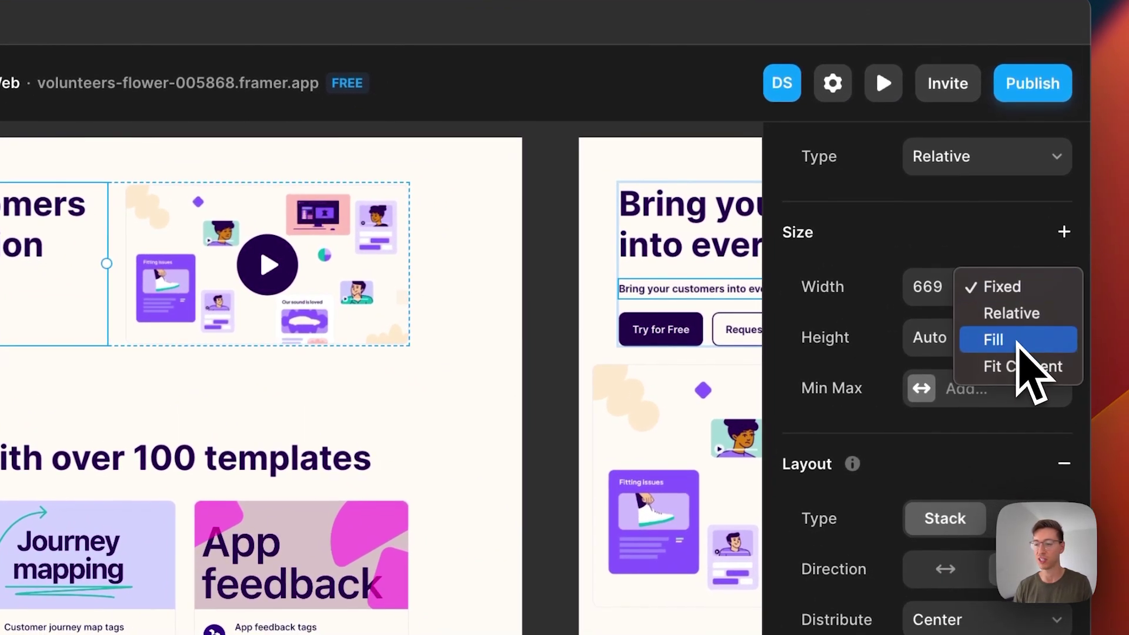
{"action": "left_click", "coordinate": [1071, 367]}
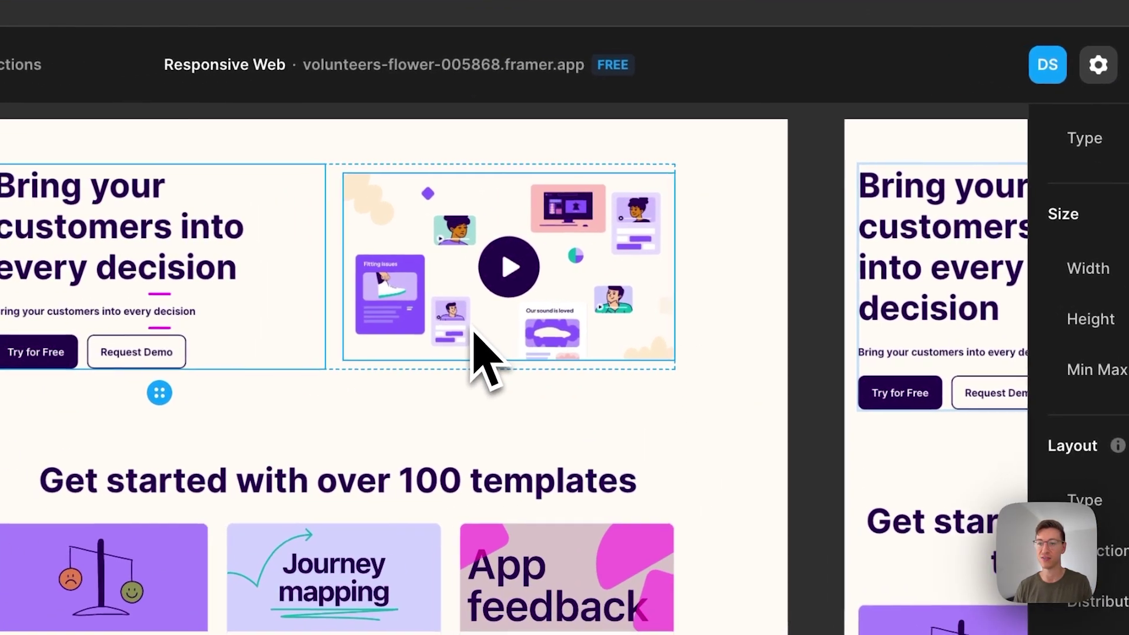
Step: Inspect the Hero image's size settings and compare the Hero and Templates layouts across Desktop, Tablet and Phone
{"action": "scroll", "coordinate": [213, 362], "scroll_direction": "right", "scroll_amount": 3}
{"action": "left_click", "coordinate": [296, 286]}
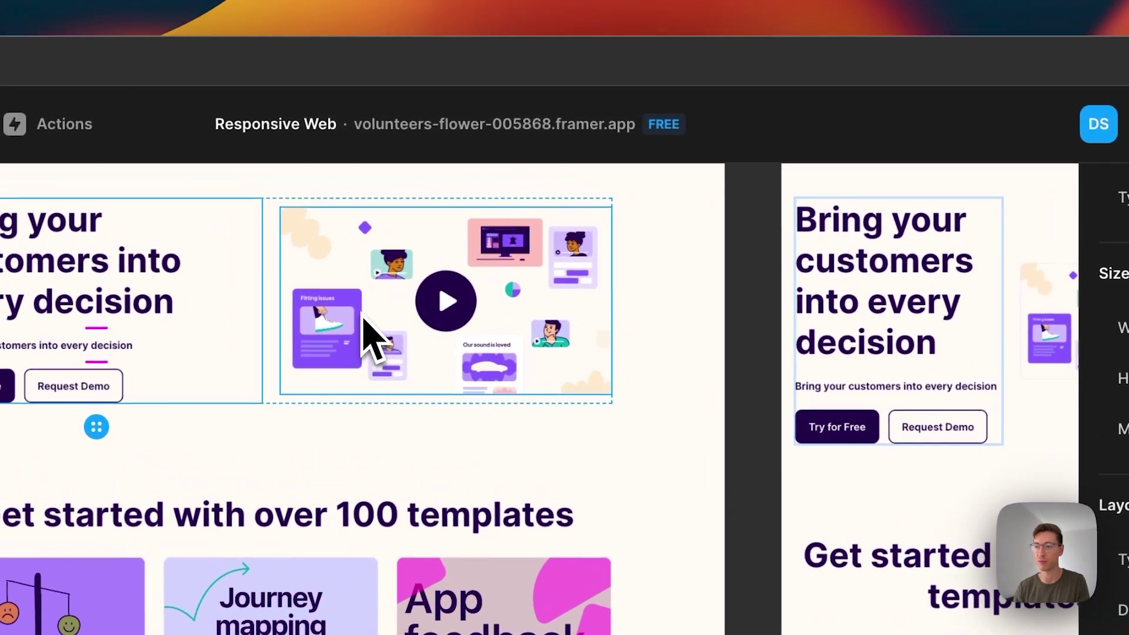
{"action": "left_click", "coordinate": [361, 318]}
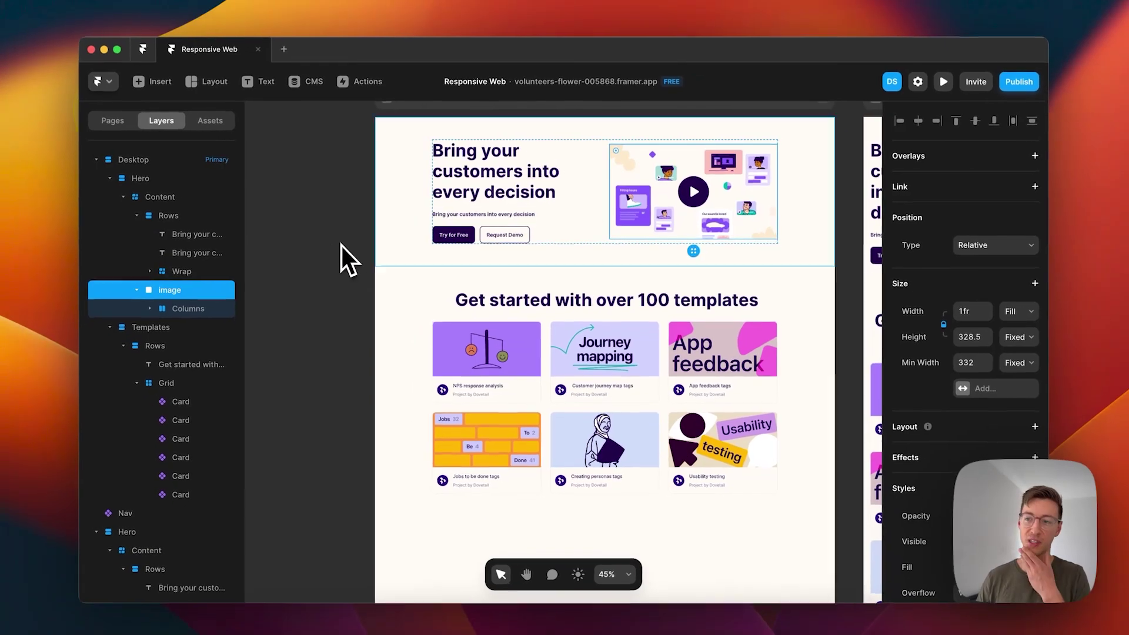
{"action": "key", "text": "Escape"}
{"action": "scroll", "coordinate": [482, 259], "scroll_direction": "down", "scroll_amount": 5}
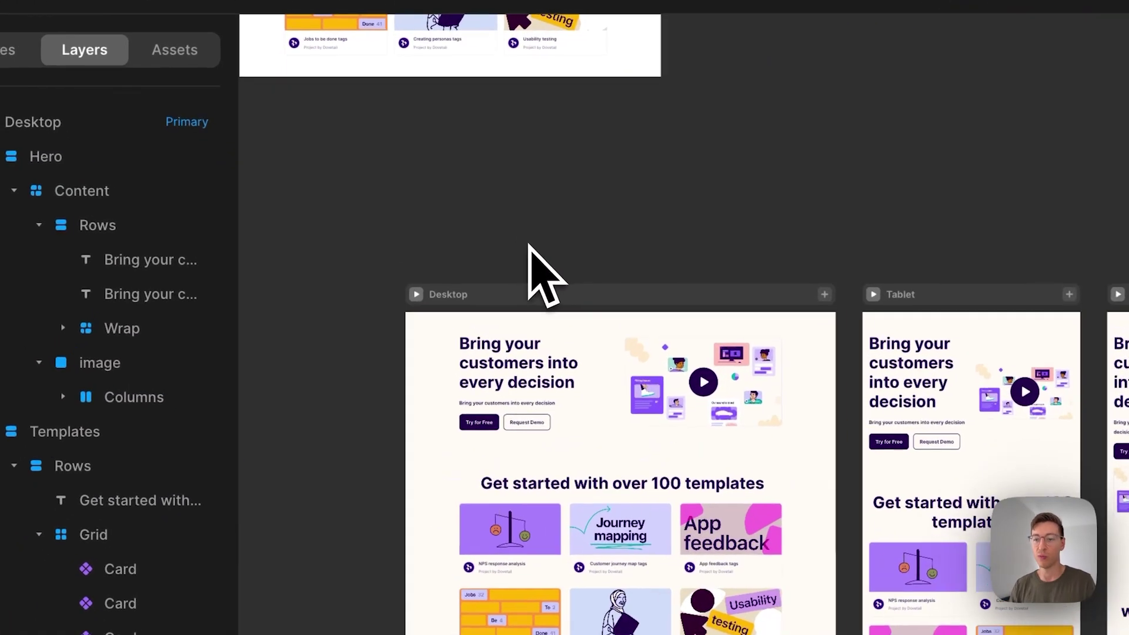
{"action": "scroll", "coordinate": [525, 406], "scroll_direction": "up", "scroll_amount": 3}
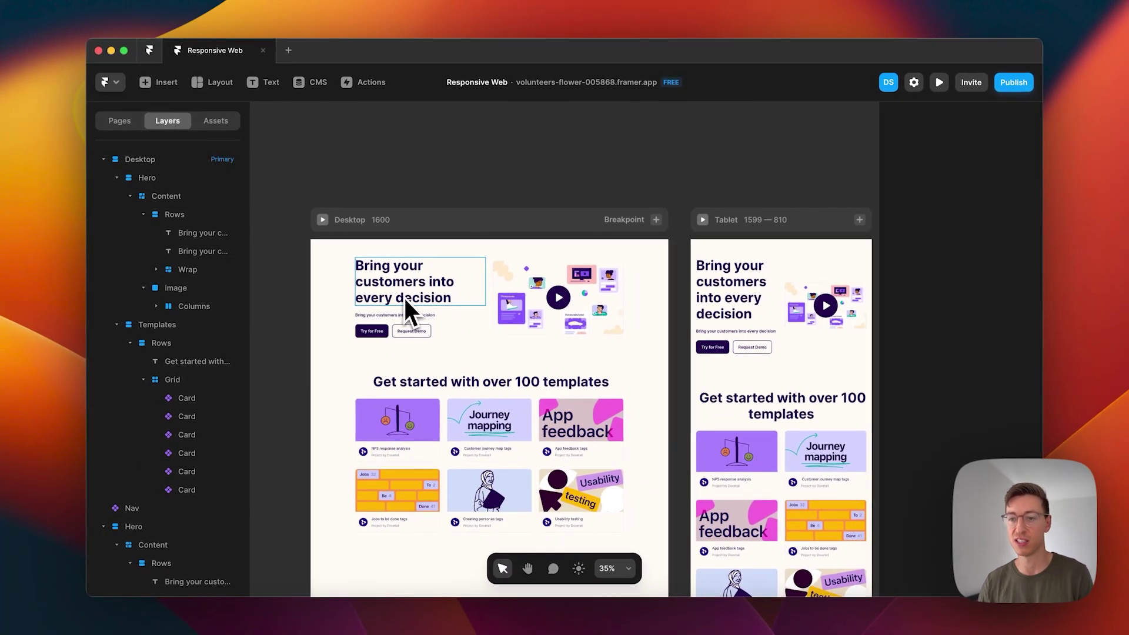
{"action": "scroll", "coordinate": [690, 246], "scroll_direction": "down", "scroll_amount": 4}
{"action": "scroll", "coordinate": [690, 245], "scroll_direction": "right", "scroll_amount": 4}
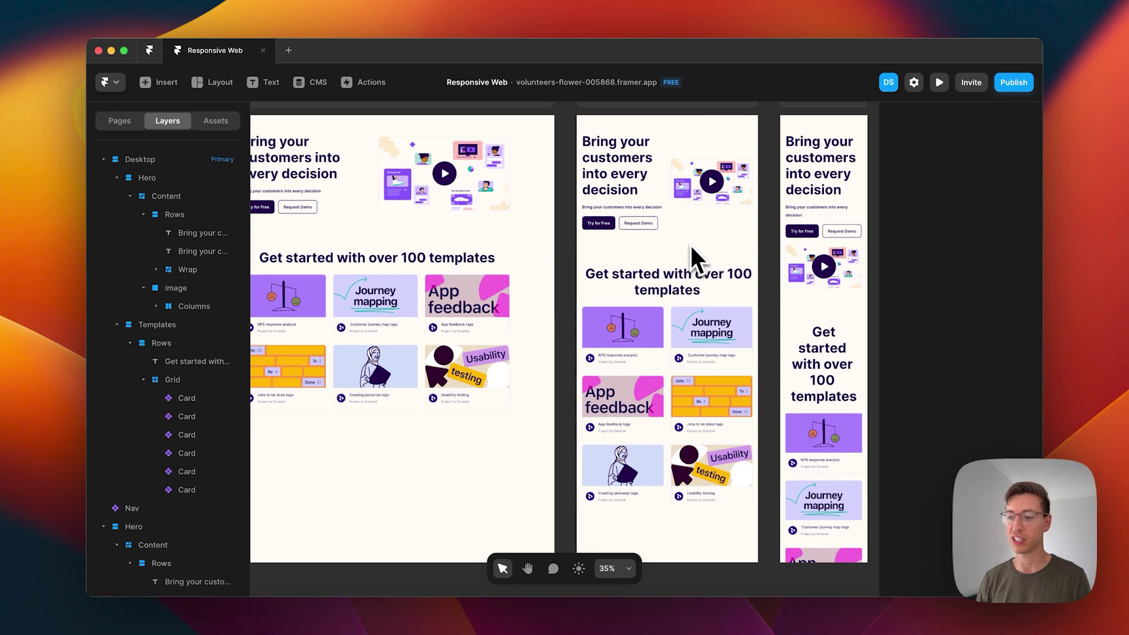
{"action": "scroll", "coordinate": [801, 298], "scroll_direction": "right", "scroll_amount": 4}
{"action": "scroll", "coordinate": [820, 292], "scroll_direction": "down", "scroll_amount": 5}
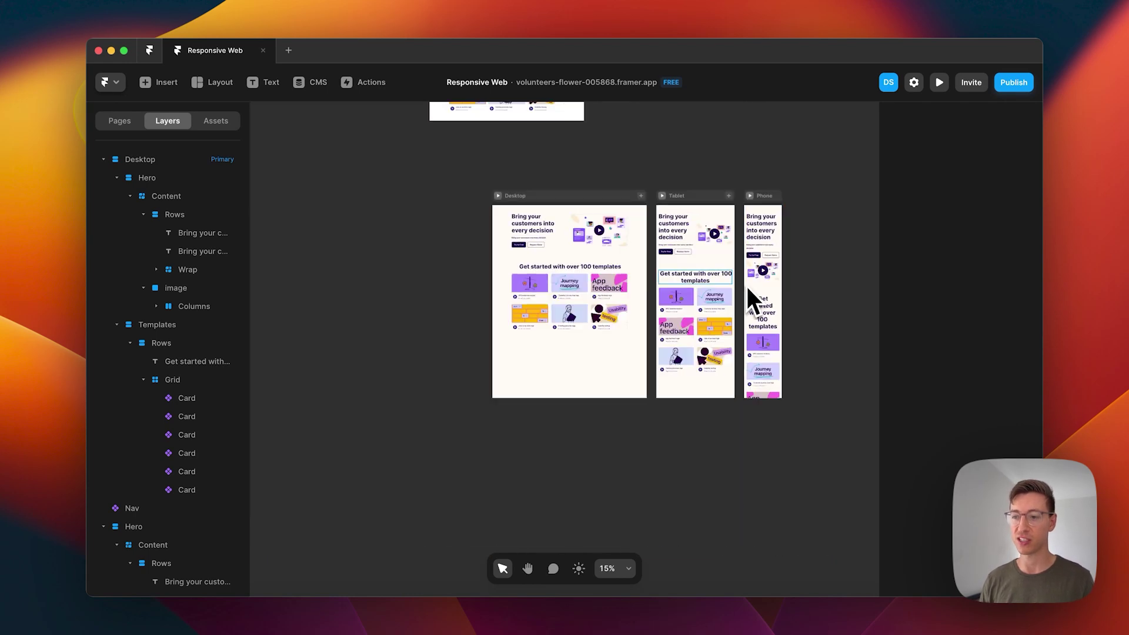
Step: Apply the Heading 1 text style to the Desktop Hero's main heading
{"action": "left_click", "coordinate": [528, 227]}
{"action": "scroll", "coordinate": [528, 227], "scroll_direction": "up", "scroll_amount": 3}
{"action": "scroll", "coordinate": [563, 249], "scroll_direction": "up", "scroll_amount": 2}
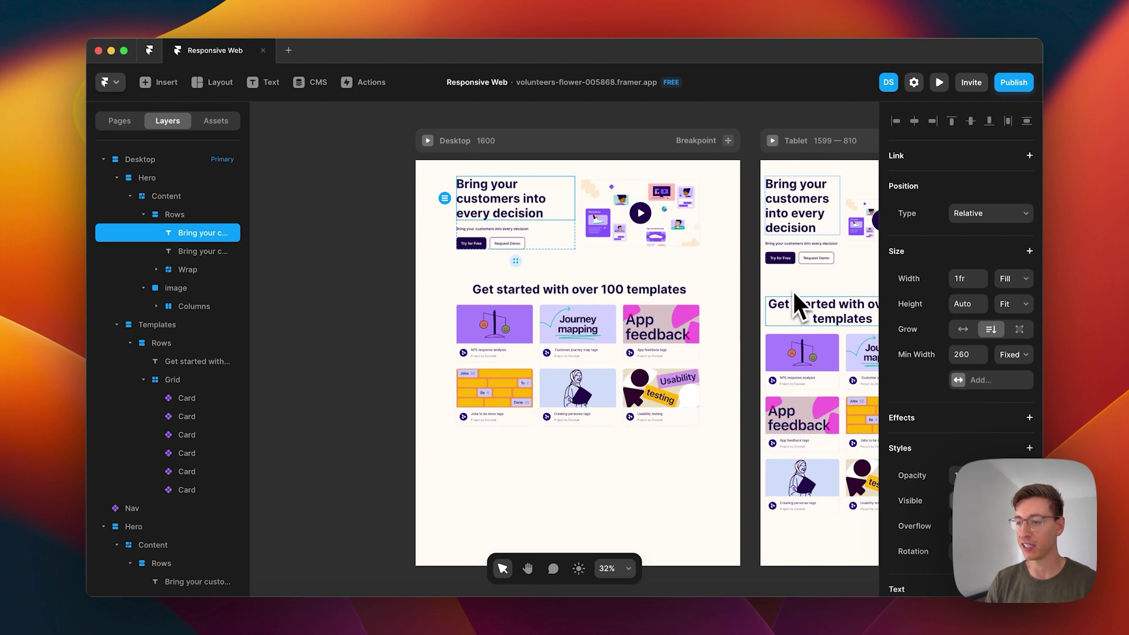
{"action": "scroll", "coordinate": [986, 414], "scroll_direction": "down", "scroll_amount": 5}
{"action": "left_click", "coordinate": [987, 363]}
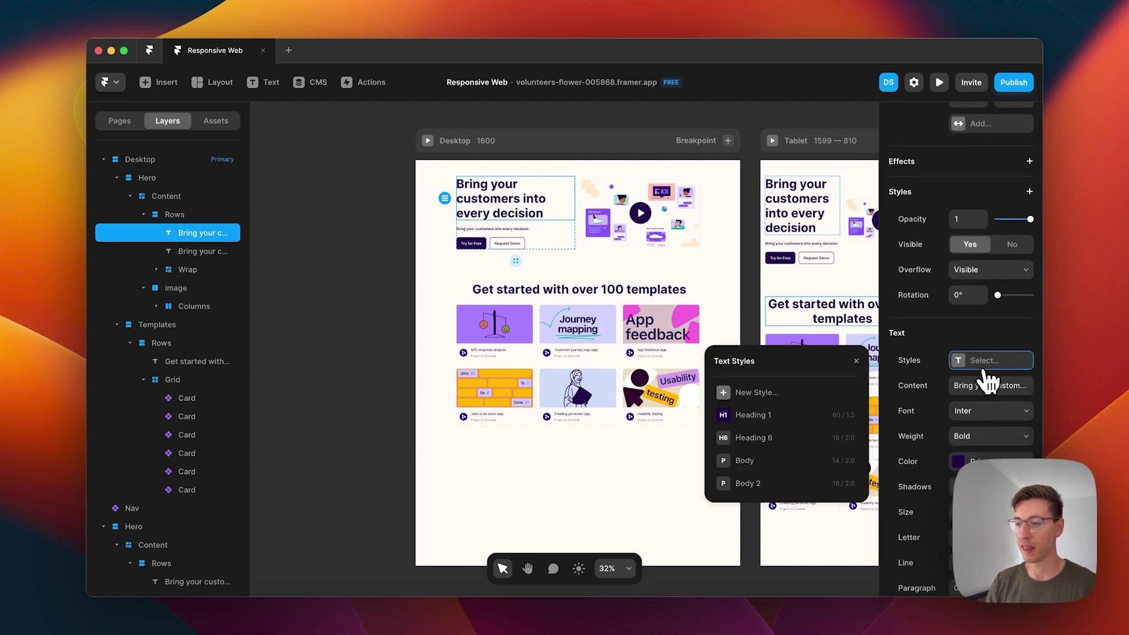
{"action": "left_click", "coordinate": [735, 416]}
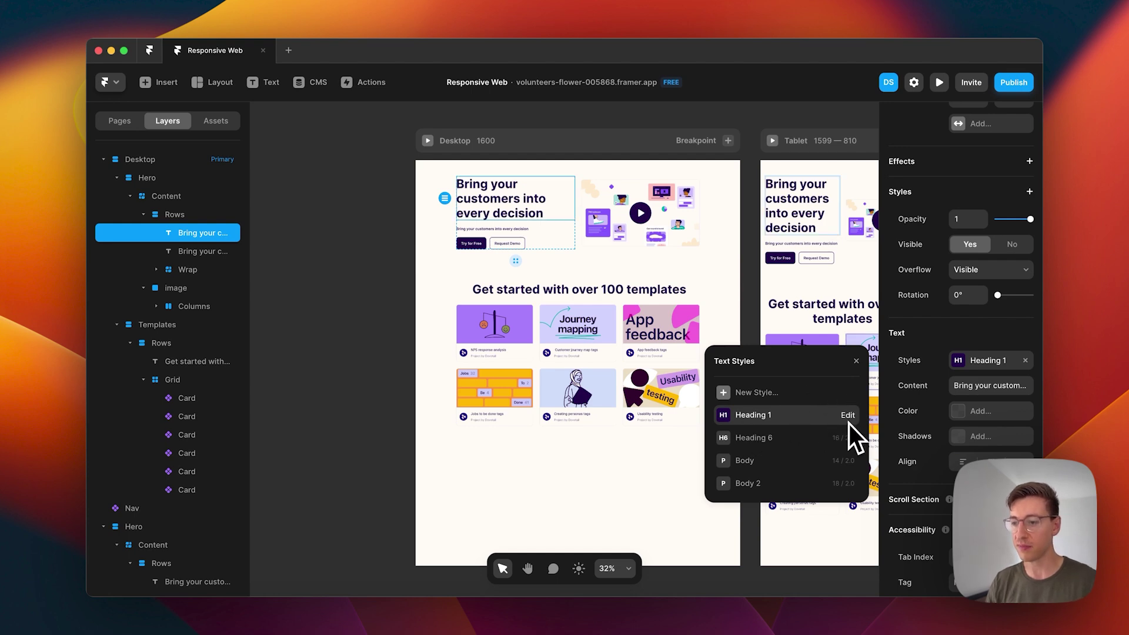
Step: Edit the Heading 1 text style and add responsive breakpoints to it
{"action": "left_click", "coordinate": [845, 416]}
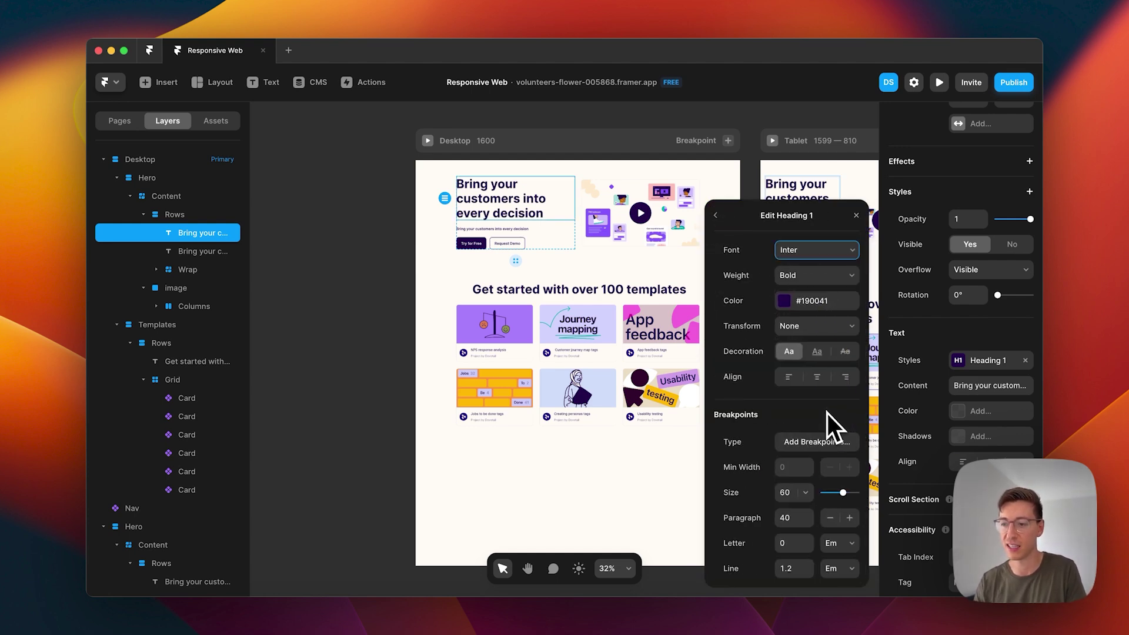
{"action": "left_click", "coordinate": [817, 443]}
{"action": "scroll", "coordinate": [617, 399], "scroll_direction": "right", "scroll_amount": 8}
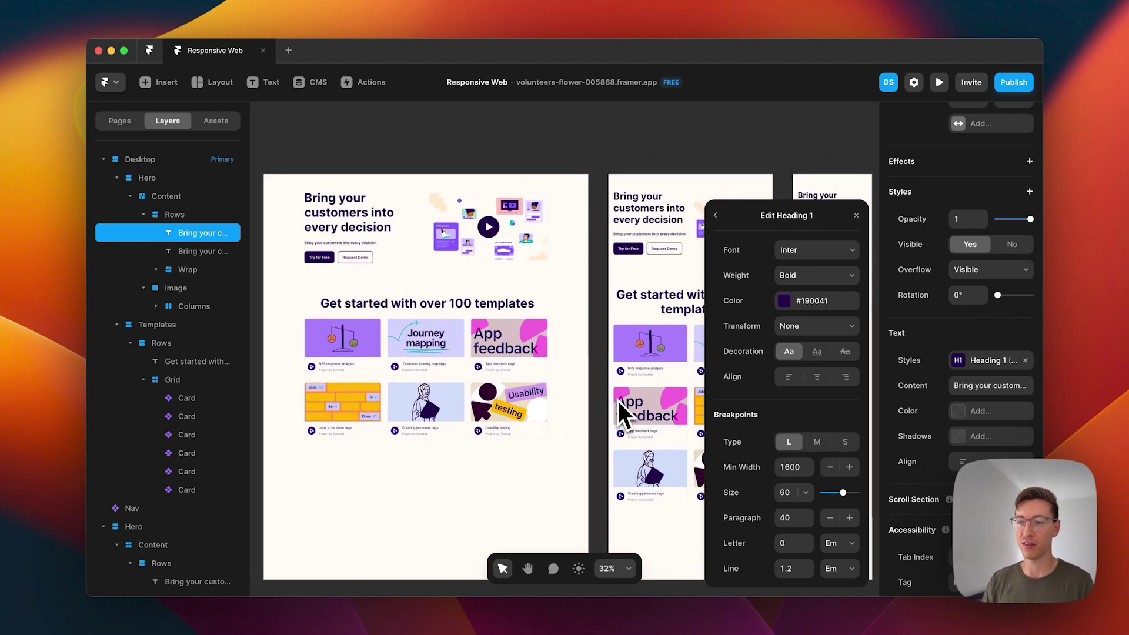
{"action": "scroll", "coordinate": [618, 337], "scroll_direction": "right", "scroll_amount": 3}
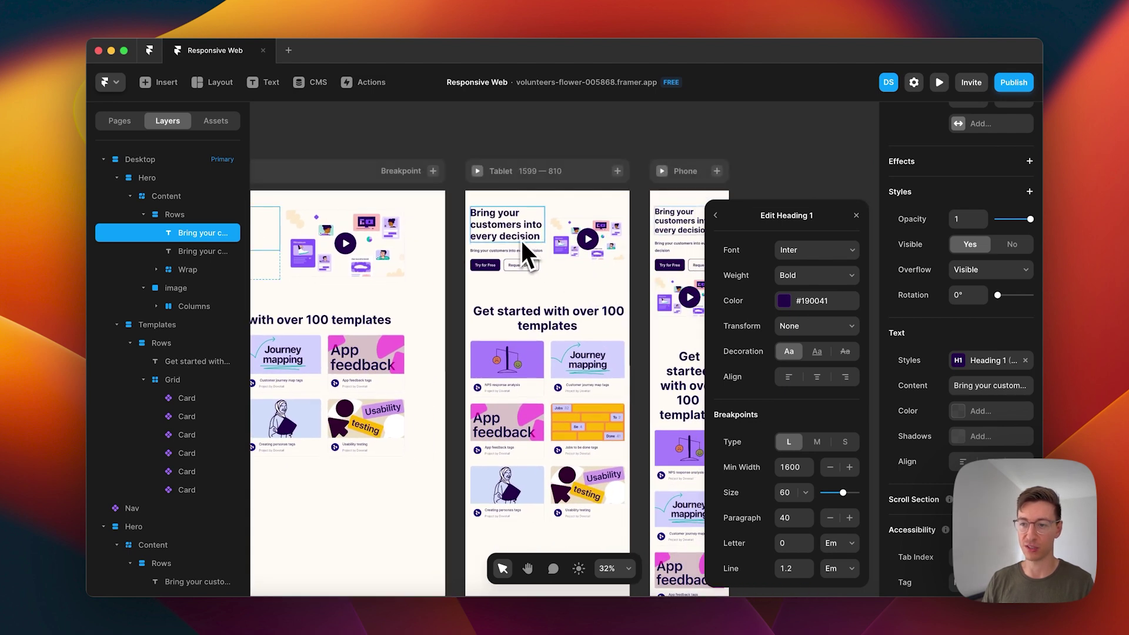
Step: Compare the Hero heading on Phone, Tablet and Desktop, and reopen the Heading 1 style from the Desktop heading
{"action": "left_click", "coordinate": [668, 230]}
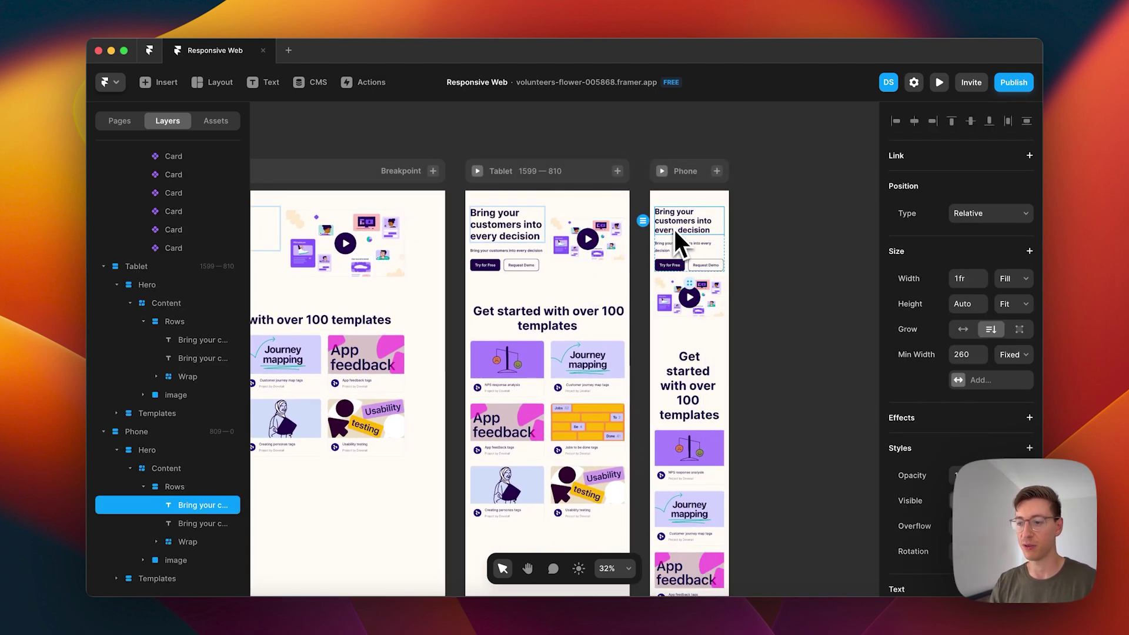
{"action": "left_click", "coordinate": [490, 224]}
{"action": "scroll", "coordinate": [482, 223], "scroll_direction": "left", "scroll_amount": 5}
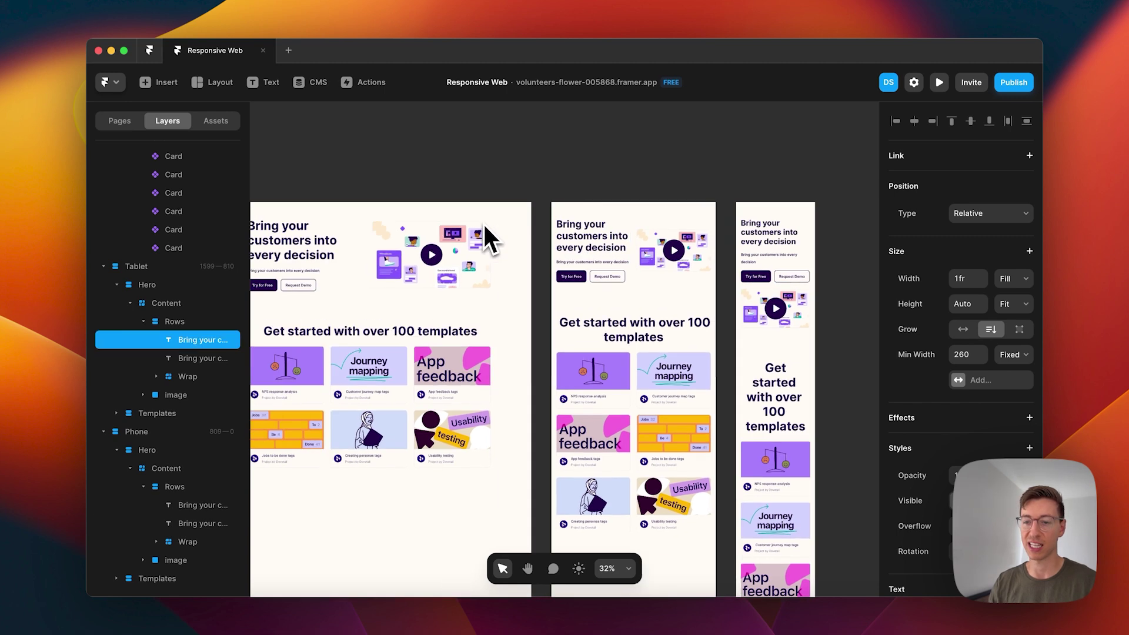
{"action": "left_click", "coordinate": [335, 232]}
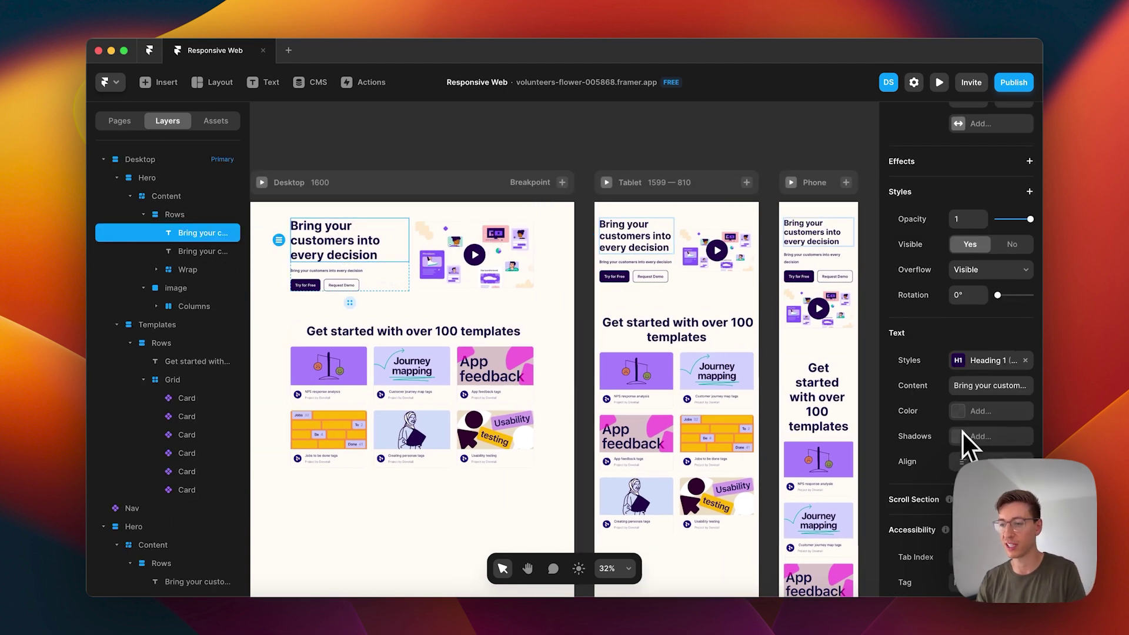
{"action": "left_click", "coordinate": [990, 362]}
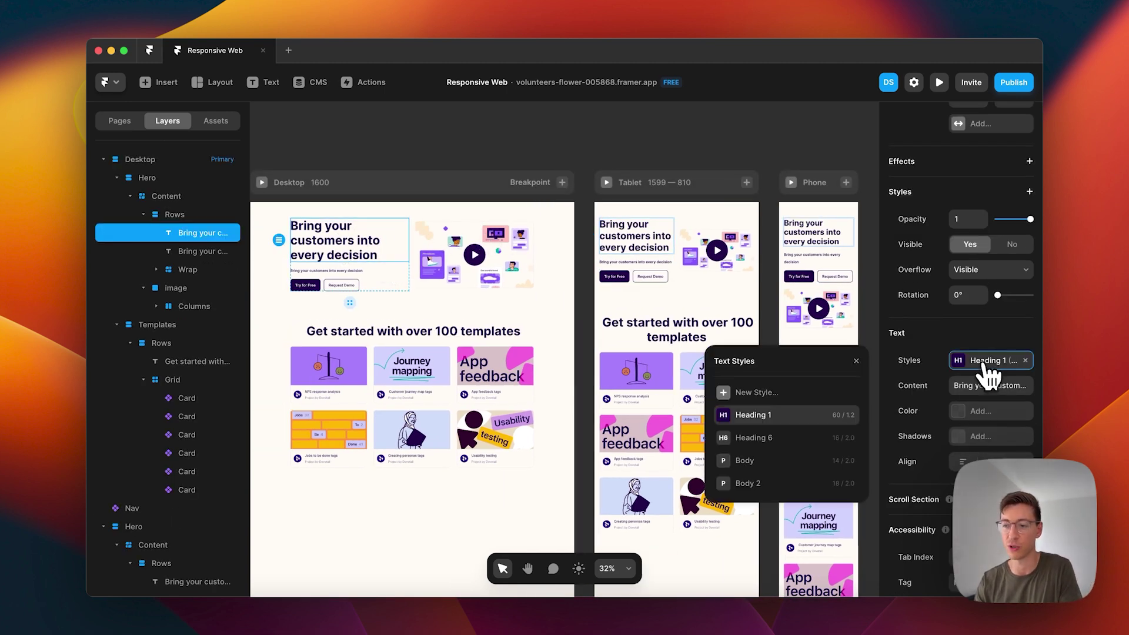
{"action": "left_click", "coordinate": [848, 415]}
Step: Examine the Heading 1 style's per-breakpoint size settings from the Tablet Hero heading, then close the style editor
{"action": "left_click", "coordinate": [617, 233]}
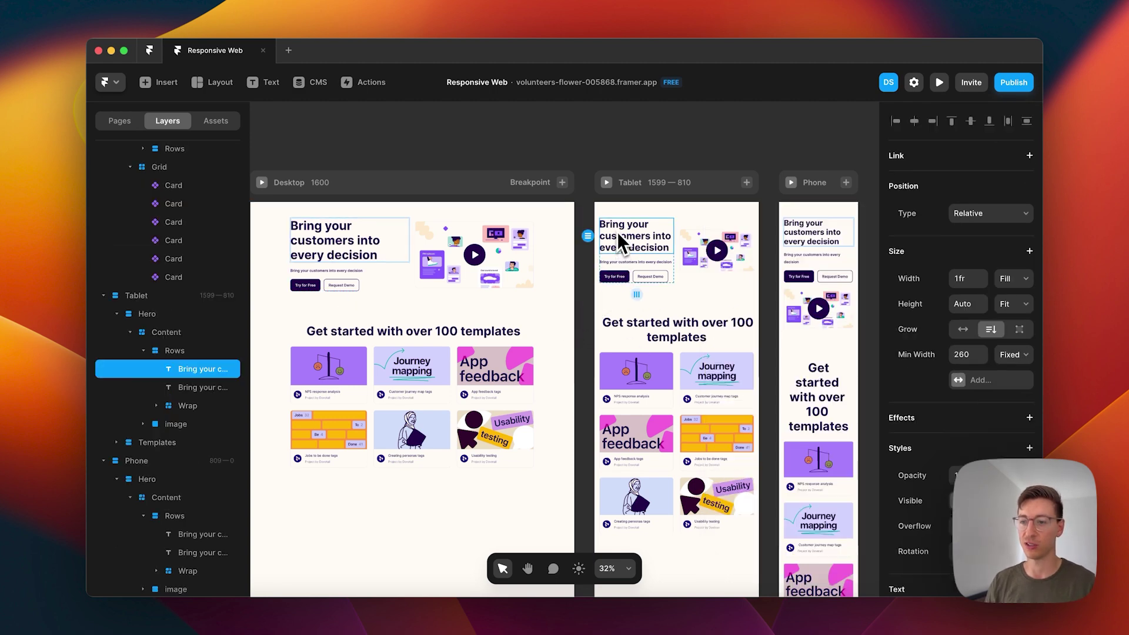
{"action": "scroll", "coordinate": [976, 447], "scroll_direction": "down", "scroll_amount": 5}
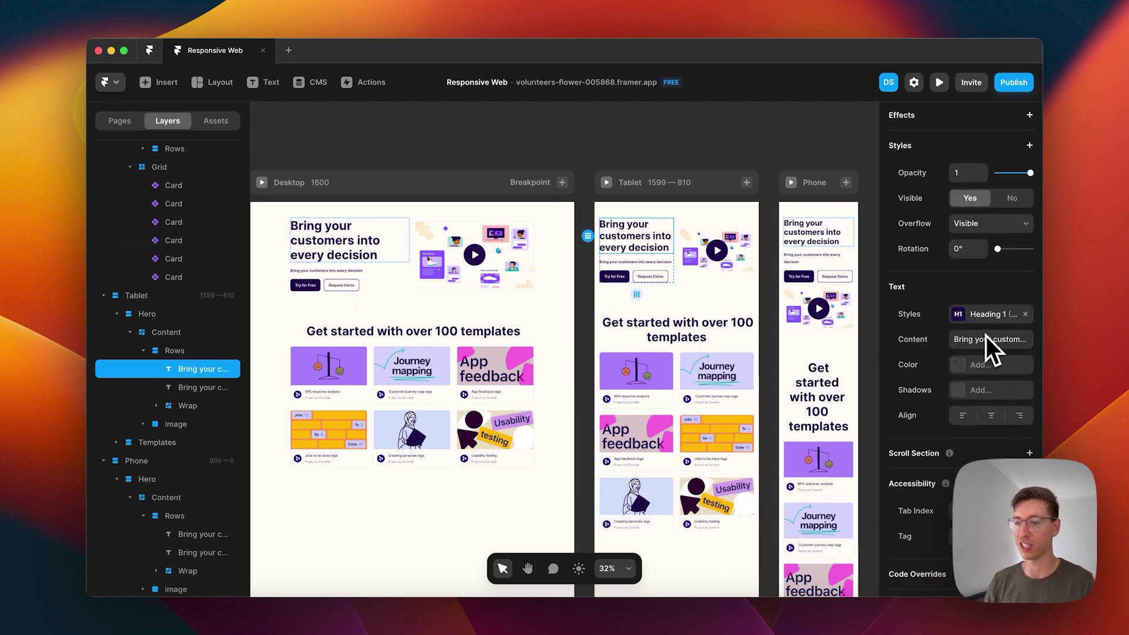
{"action": "left_click", "coordinate": [982, 317]}
{"action": "left_click", "coordinate": [847, 369]}
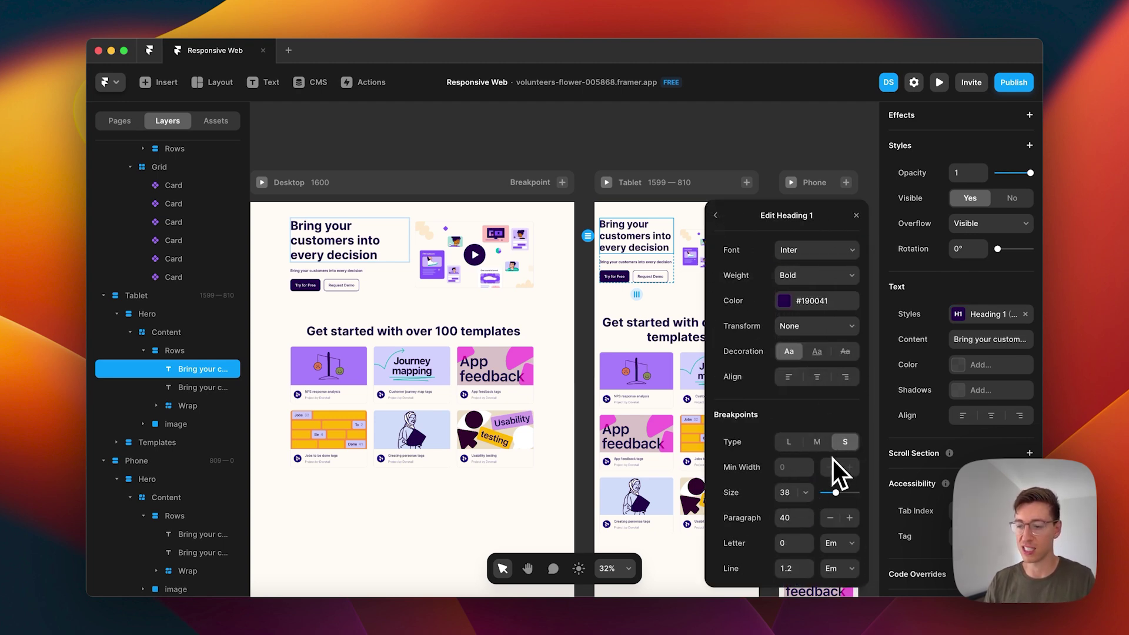
{"action": "scroll", "coordinate": [597, 415], "scroll_direction": "right", "scroll_amount": 5}
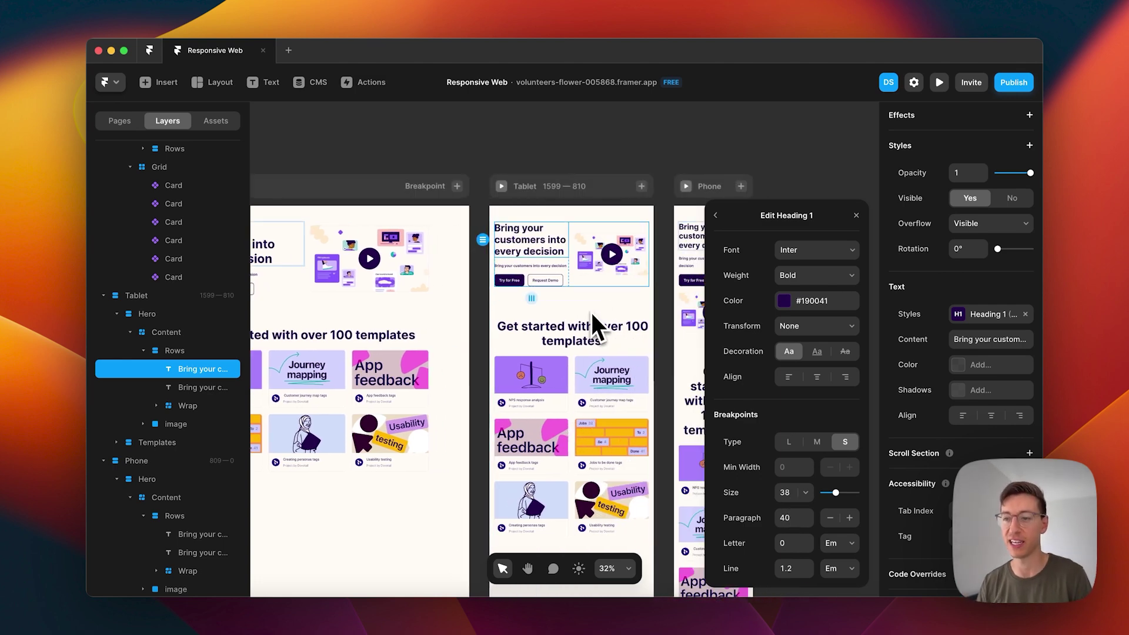
{"action": "left_click", "coordinate": [605, 150]}
{"action": "scroll", "coordinate": [607, 184], "scroll_direction": "left", "scroll_amount": 3}
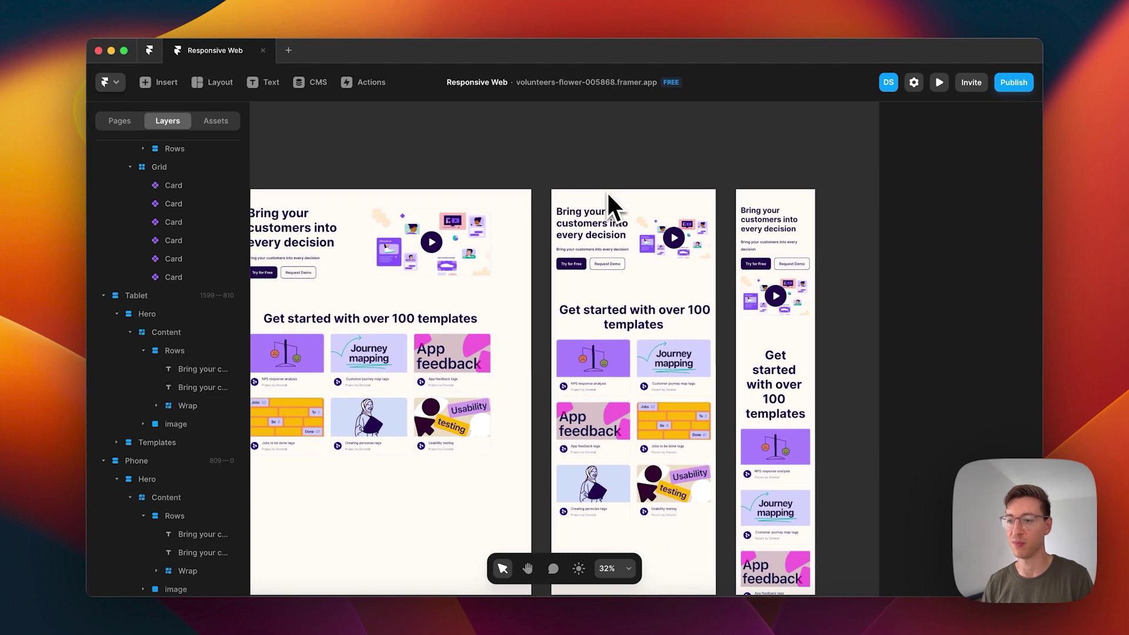
Step: Preview the Desktop page, narrow the preview to 520 px wide to examine the Hero text and image, and exit the preview
{"action": "scroll", "coordinate": [759, 234], "scroll_direction": "left", "scroll_amount": 2}
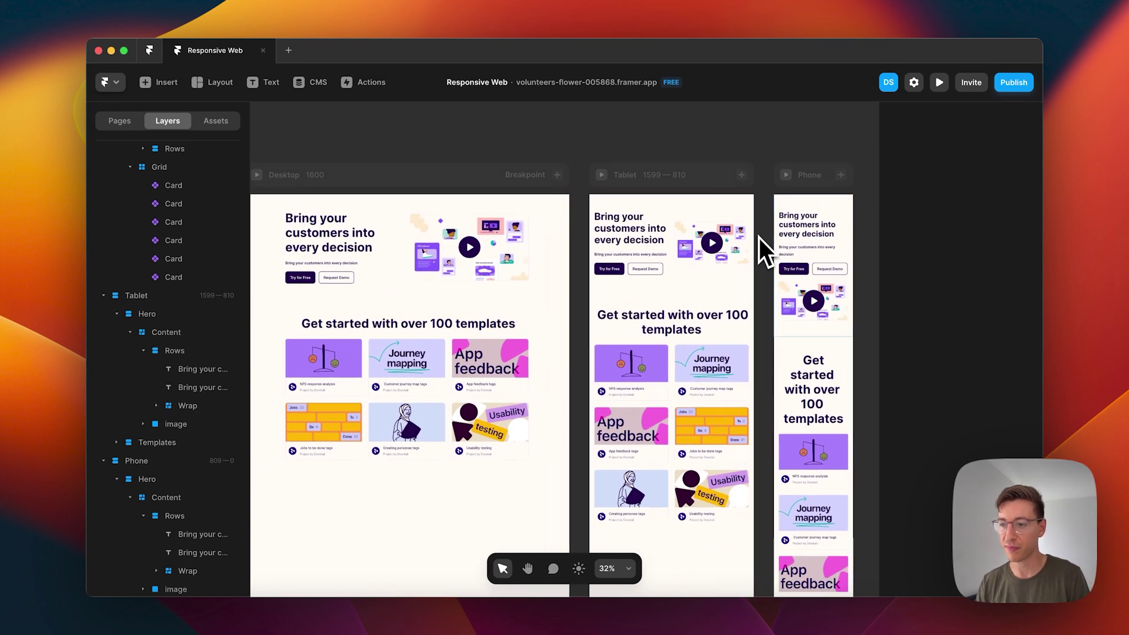
{"action": "left_click", "coordinate": [799, 327]}
{"action": "left_click", "coordinate": [438, 286]}
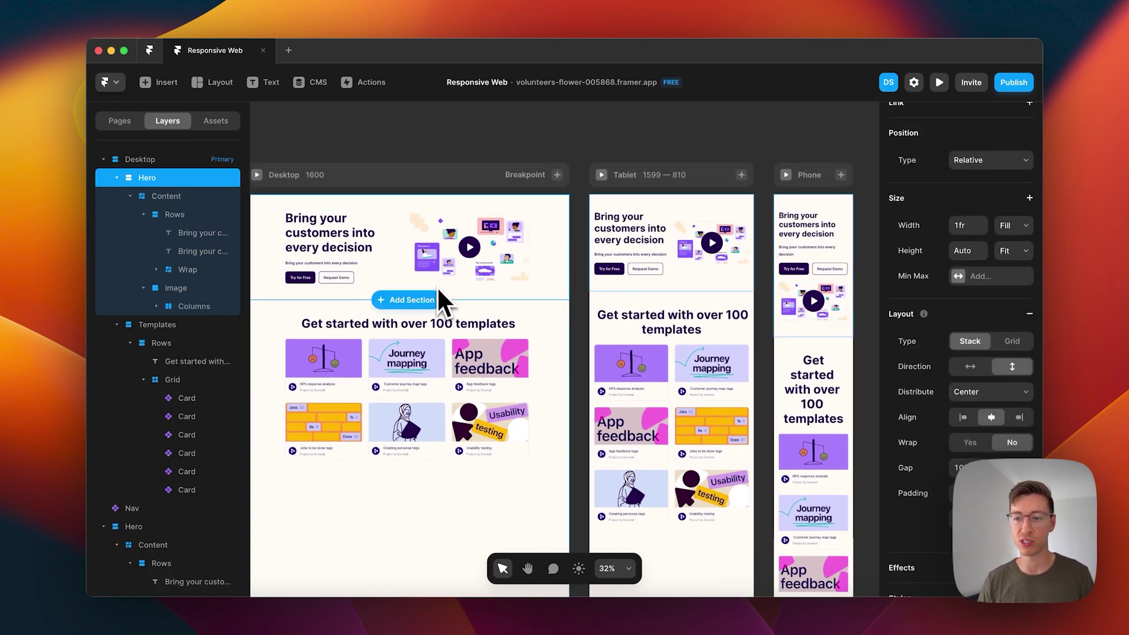
{"action": "scroll", "coordinate": [411, 285], "scroll_direction": "left", "scroll_amount": 2}
{"action": "left_click", "coordinate": [309, 169]}
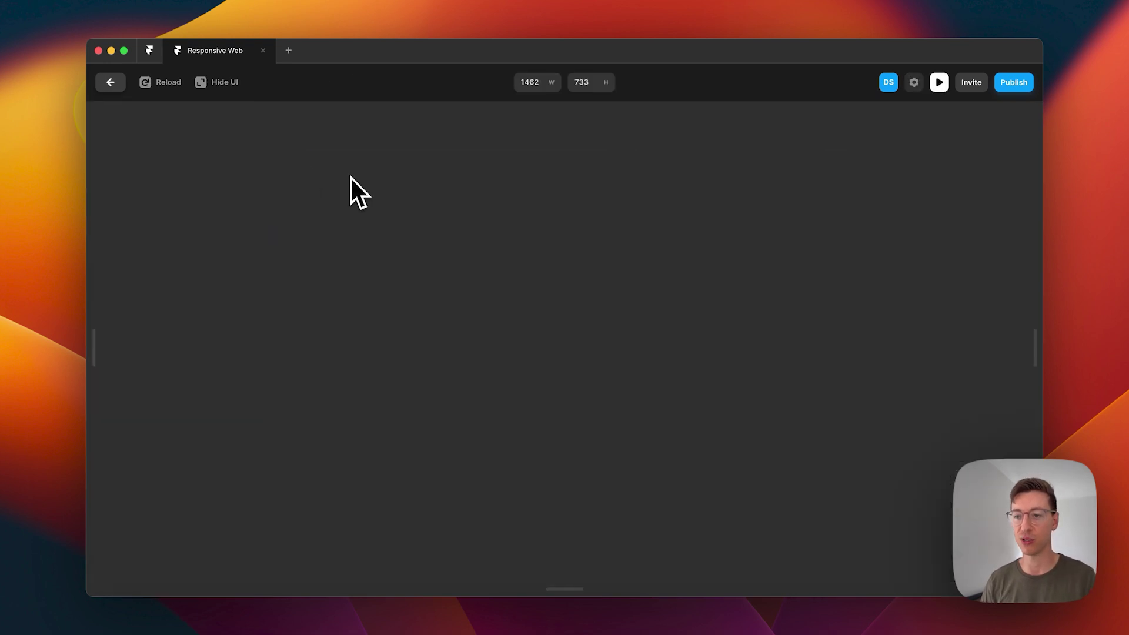
{"action": "scroll", "coordinate": [684, 303], "scroll_direction": "down", "scroll_amount": 2}
{"action": "left_click_drag", "start_coordinate": [1040, 311], "coordinate": [803, 346]}
{"action": "left_click_drag", "start_coordinate": [728, 302], "coordinate": [744, 326]}
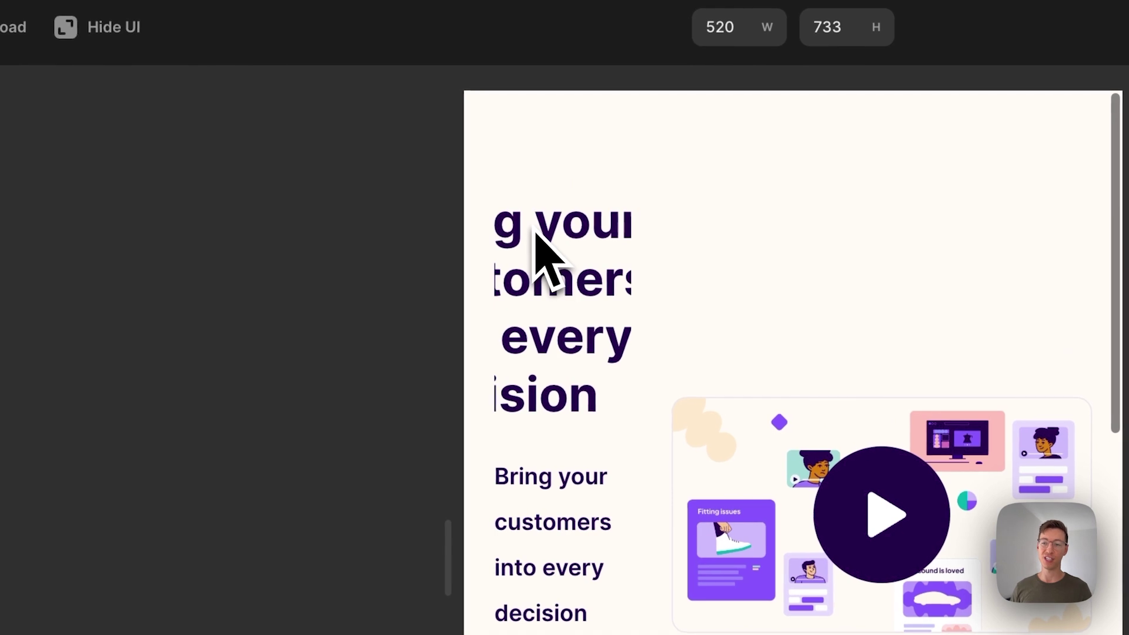
{"action": "scroll", "coordinate": [536, 234], "scroll_direction": "down", "scroll_amount": 1}
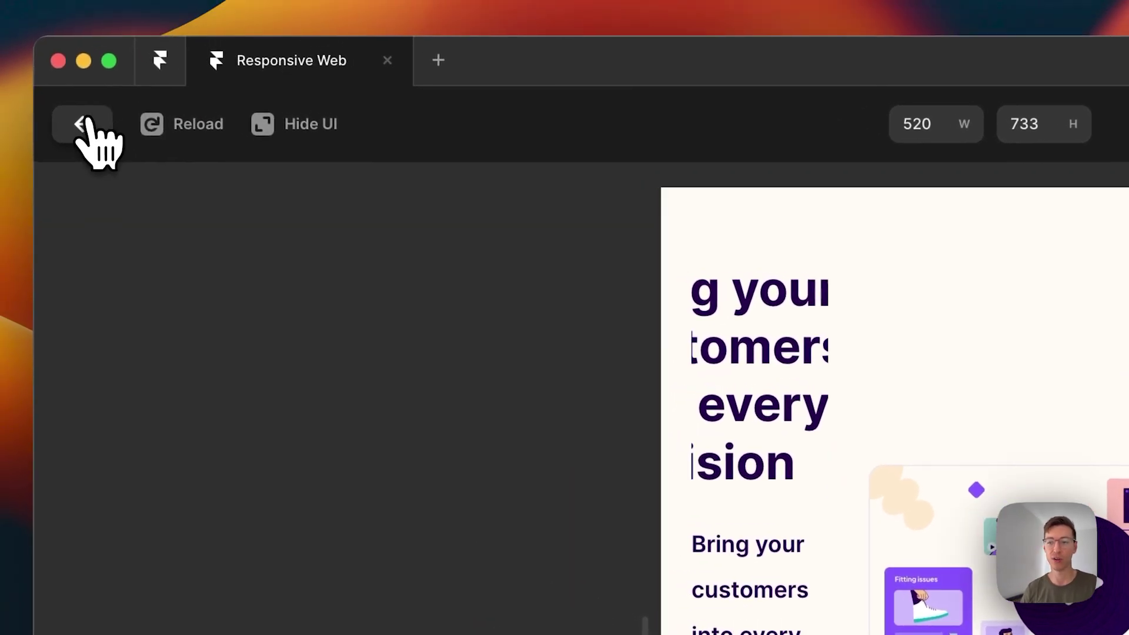
{"action": "left_click", "coordinate": [91, 137]}
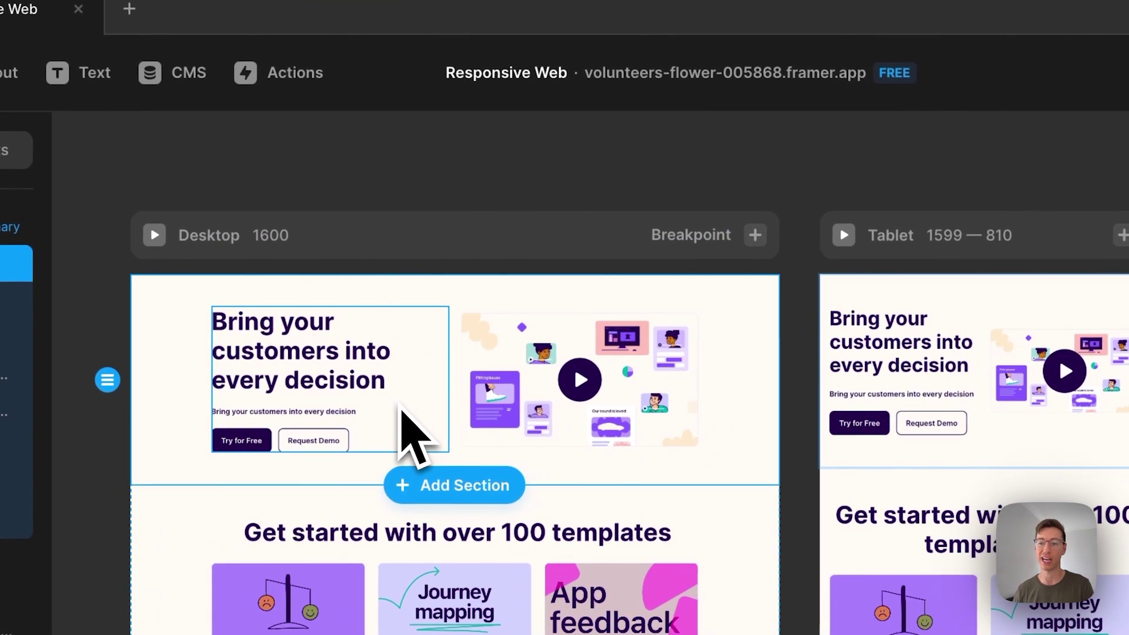
Step: Try arranging the Desktop Hero's text stack horizontally, and undo the change
{"action": "left_click", "coordinate": [401, 409]}
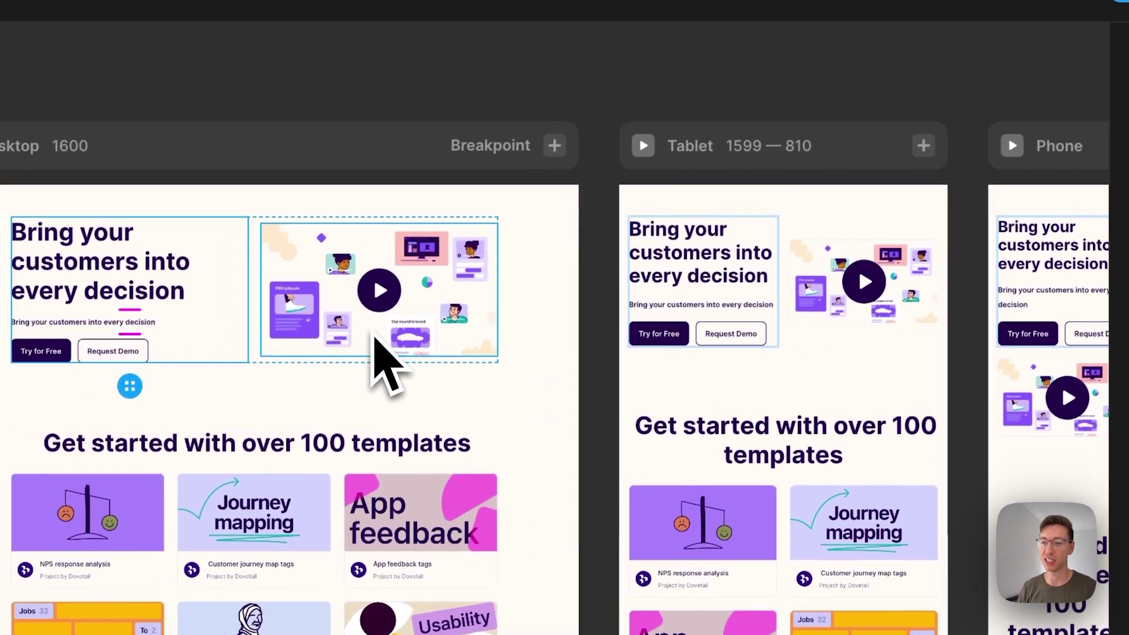
{"action": "left_click", "coordinate": [575, 424]}
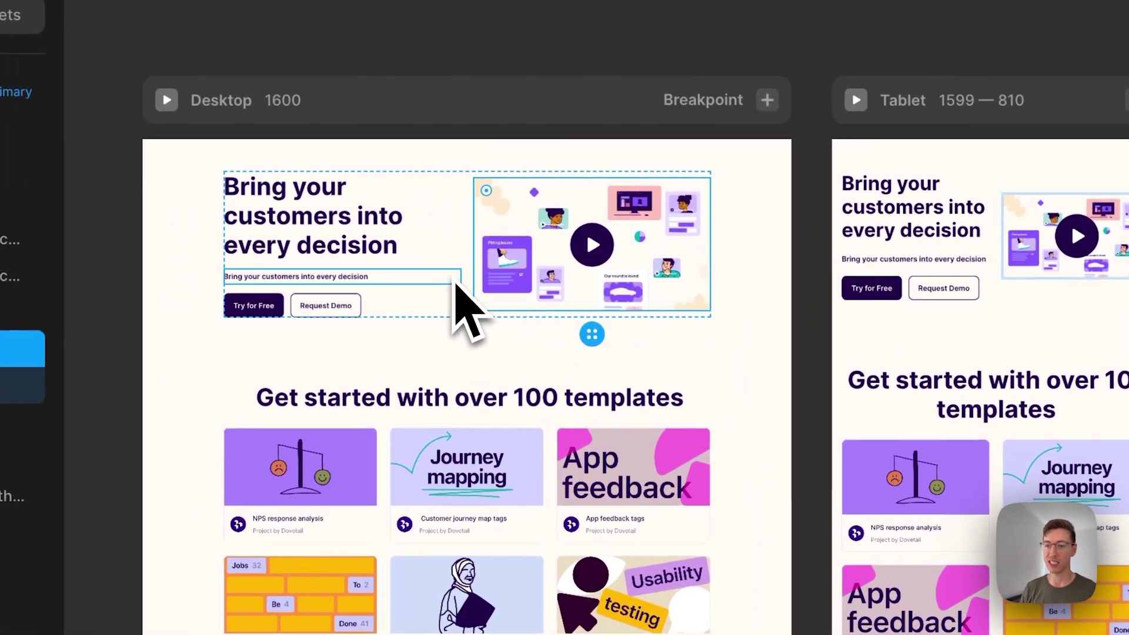
{"action": "left_click", "coordinate": [385, 249]}
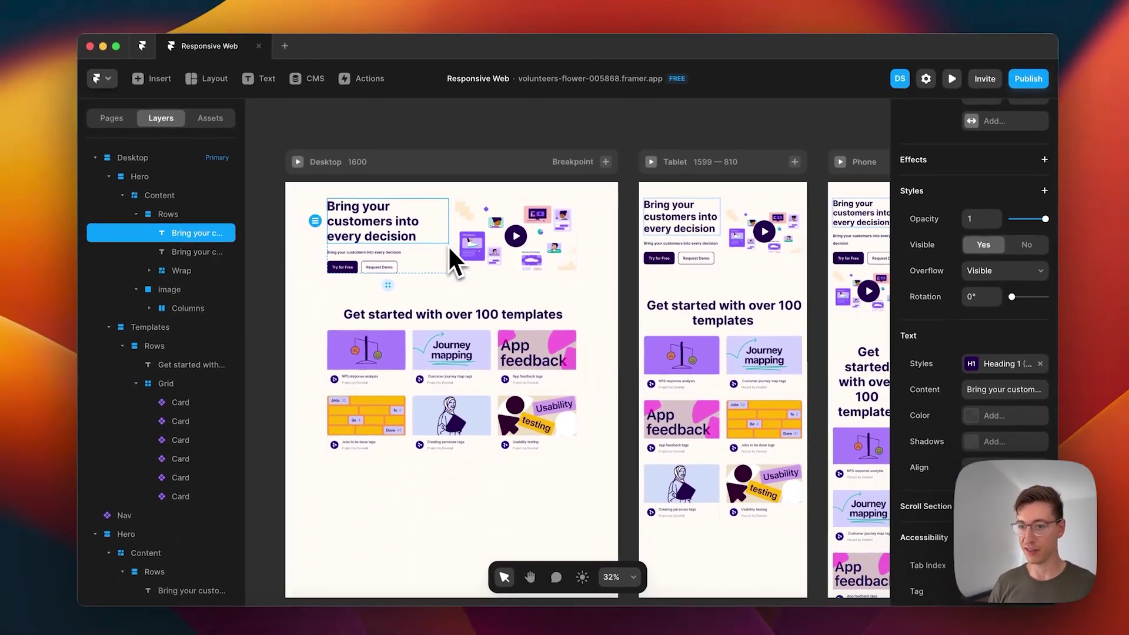
{"action": "key", "text": "Escape"}
{"action": "left_click", "coordinate": [1070, 365]}
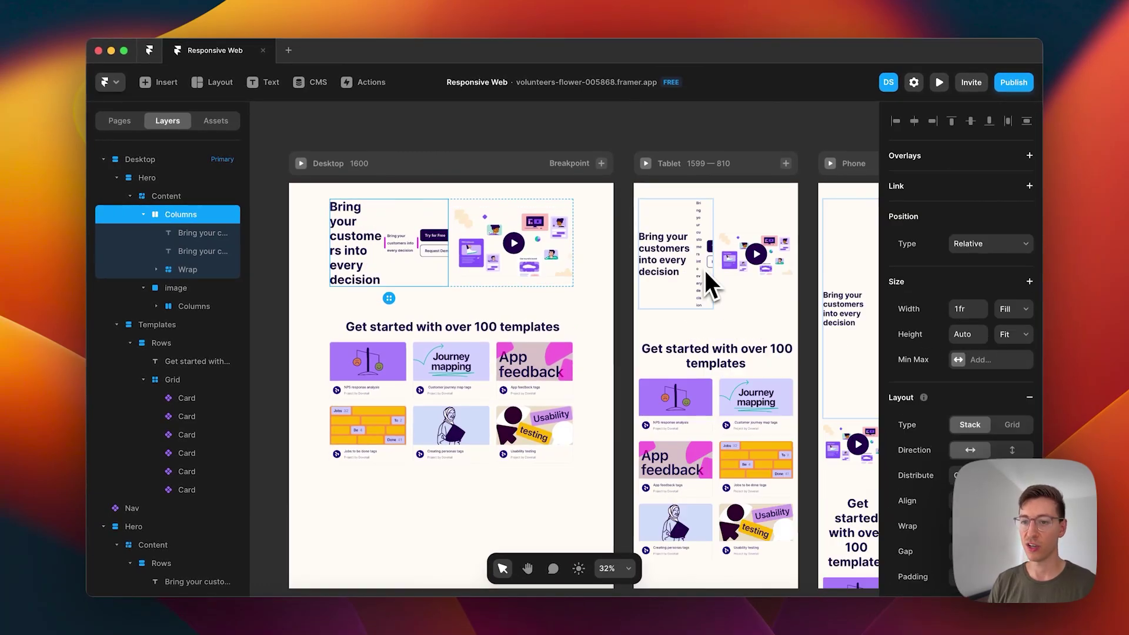
{"action": "key", "text": "ctrl+z"}
Step: Check the Desktop Hero heading's size settings and add a fixed minimum width to the Rows stack that holds the Hero text
{"action": "left_click", "coordinate": [369, 237]}
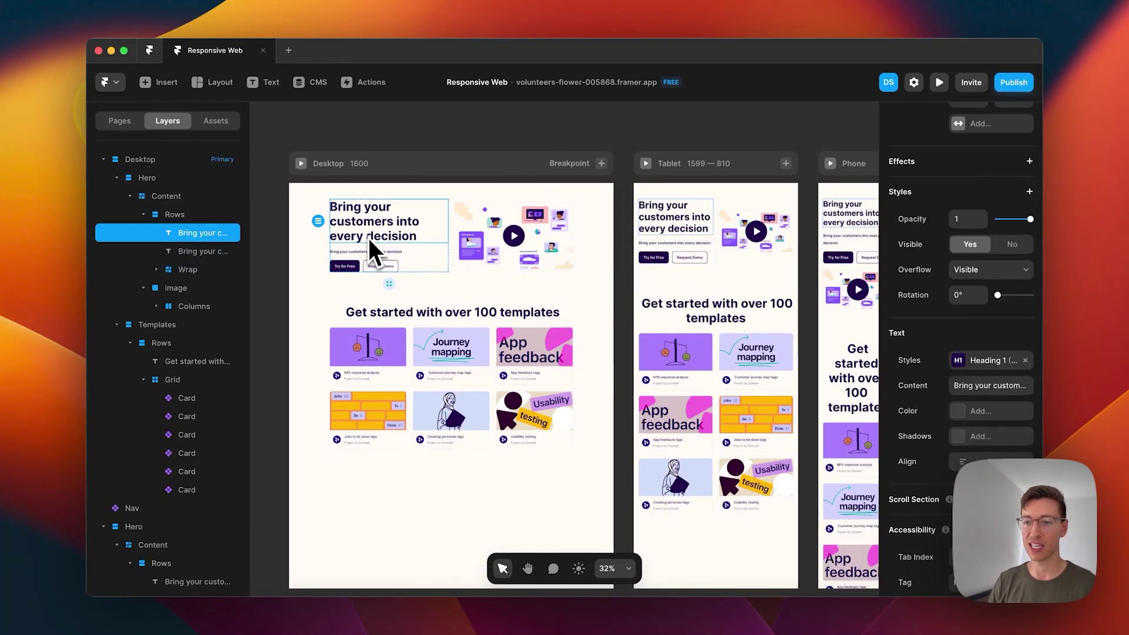
{"action": "scroll", "coordinate": [958, 390], "scroll_direction": "up", "scroll_amount": 5}
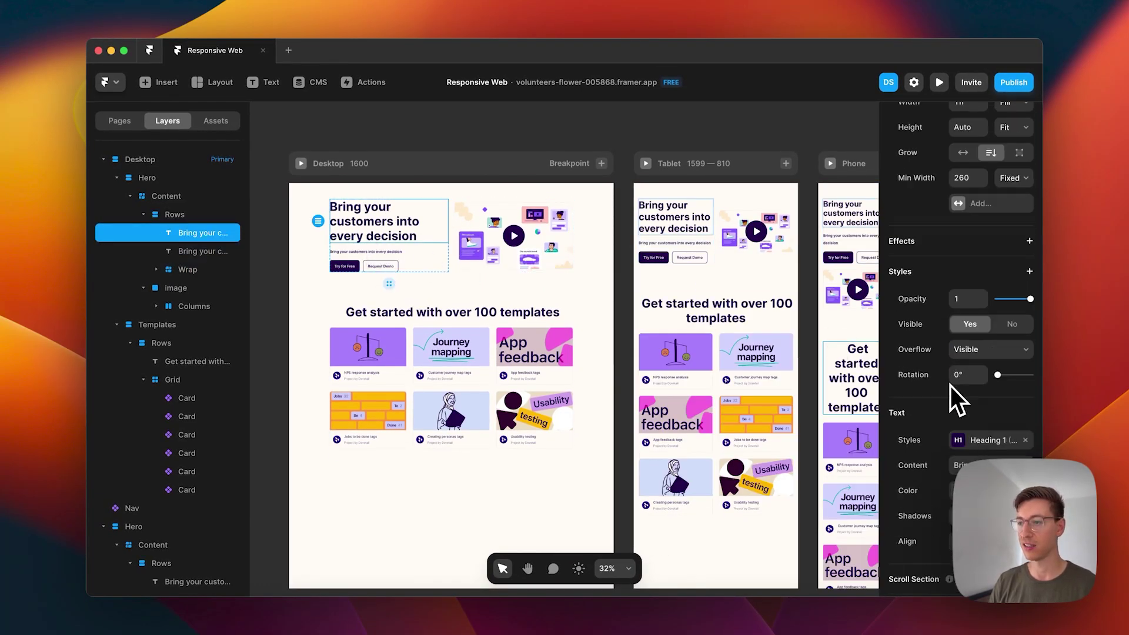
{"action": "left_click", "coordinate": [444, 260]}
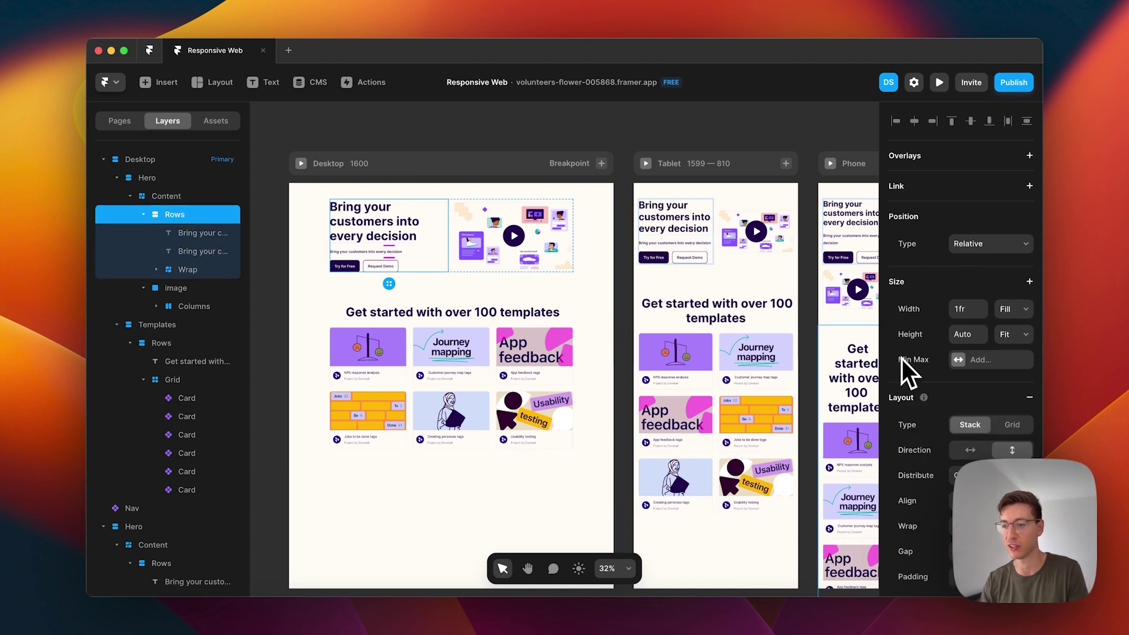
{"action": "left_click", "coordinate": [980, 370]}
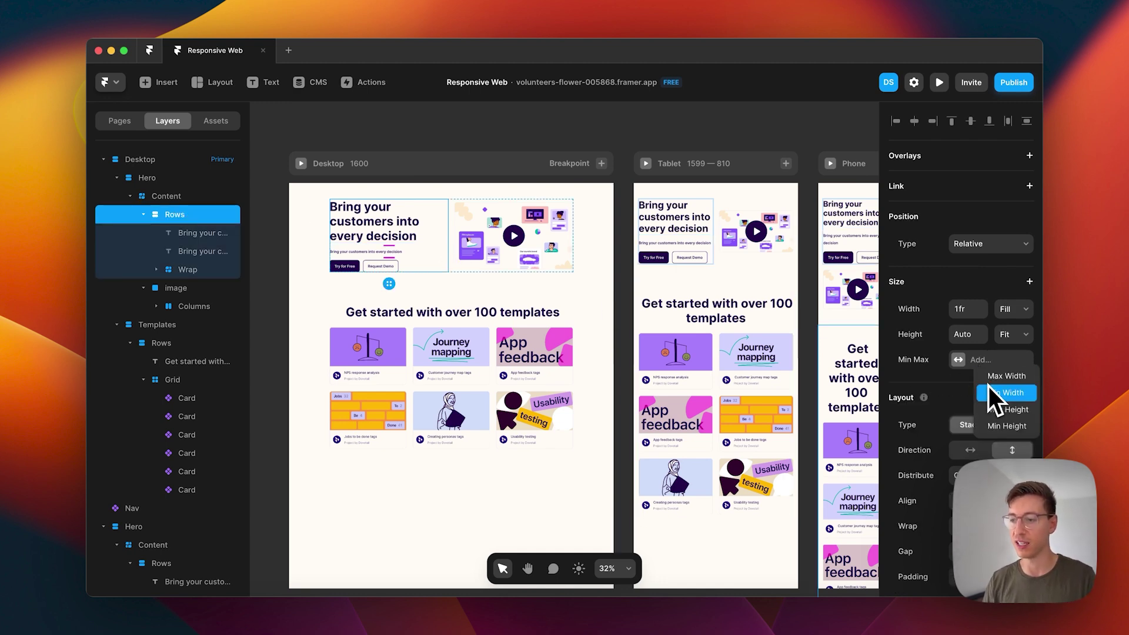
{"action": "left_click", "coordinate": [990, 388]}
{"action": "left_click", "coordinate": [1020, 361]}
{"action": "left_click", "coordinate": [1014, 360]}
{"action": "left_click", "coordinate": [969, 359]}
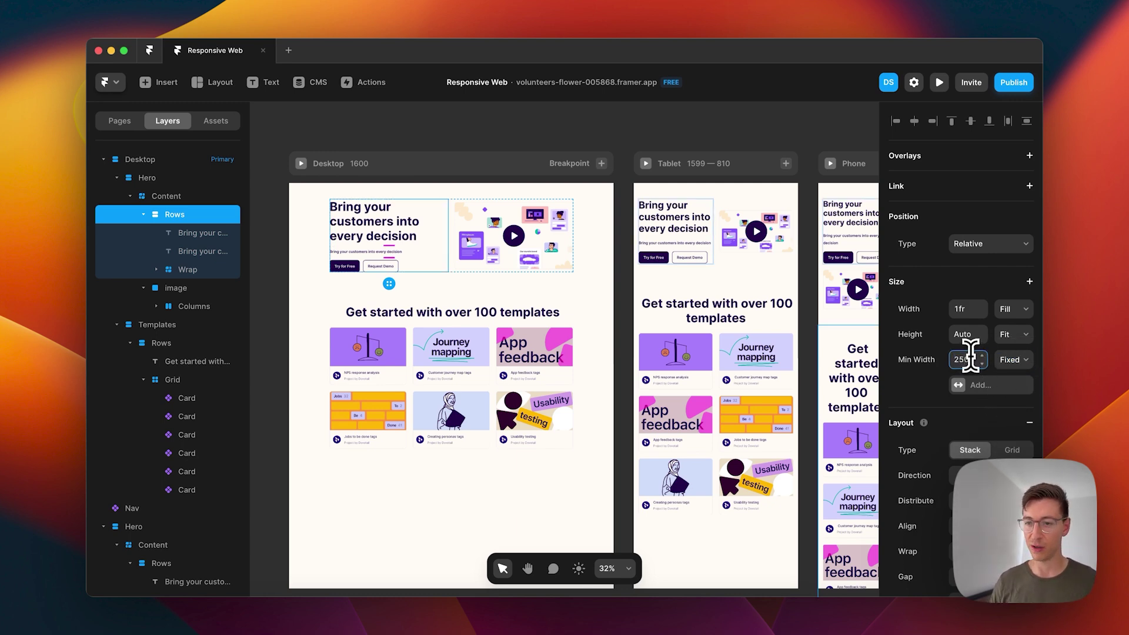
{"action": "left_click", "coordinate": [481, 128]}
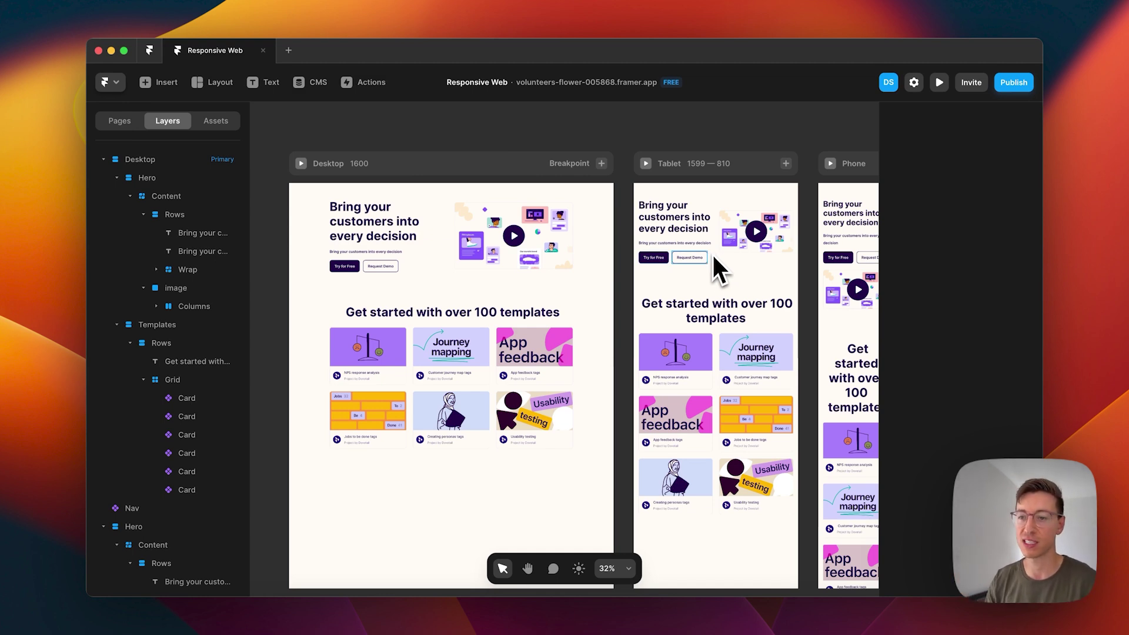
Step: Preview the Desktop page at narrower widths to check how the Hero text adapts, and exit the preview
{"action": "left_click", "coordinate": [300, 163]}
{"action": "left_click_drag", "start_coordinate": [1031, 315], "coordinate": [880, 378]}
{"action": "key", "text": "Escape"}
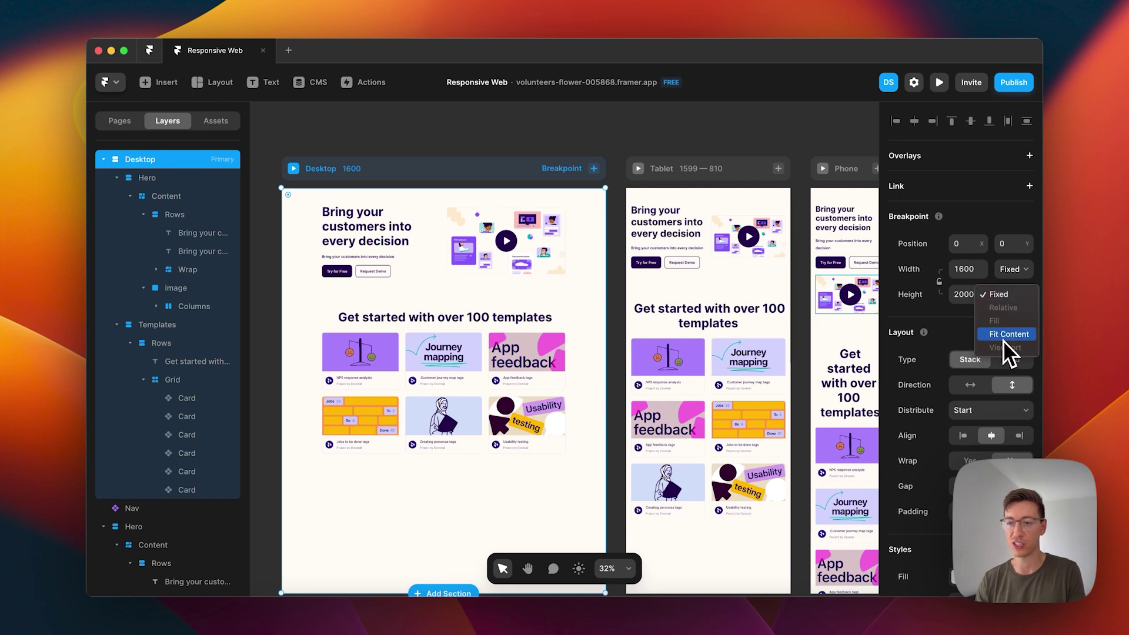
Step: Set the Desktop breakpoint's height to Fit Content and check the page ends across the breakpoints
{"action": "left_click", "coordinate": [1004, 338]}
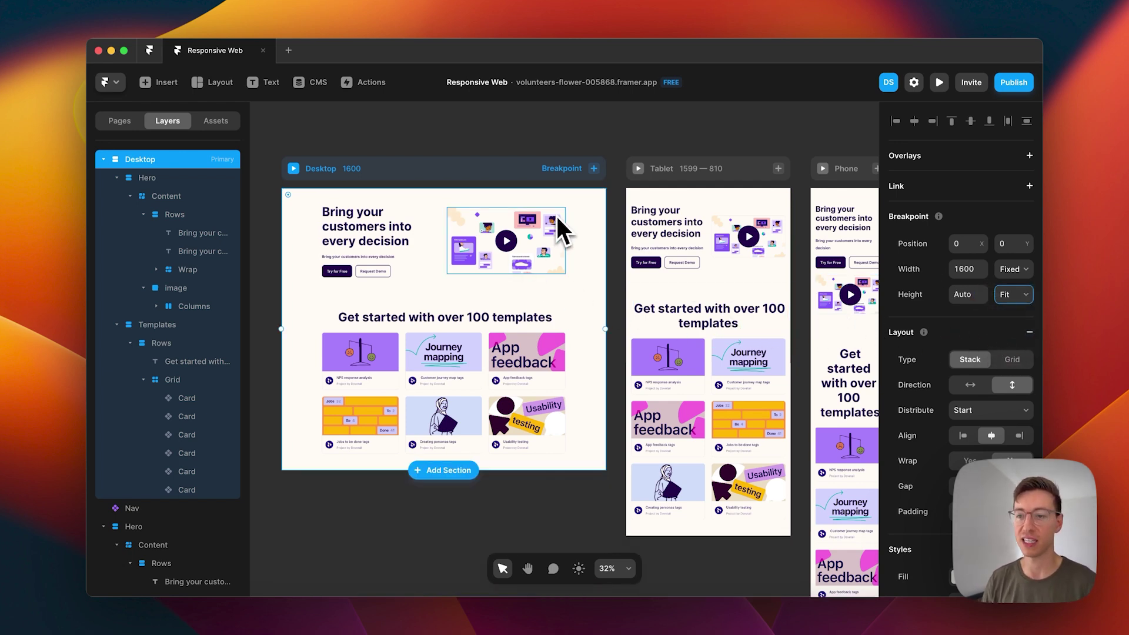
{"action": "scroll", "coordinate": [622, 287], "scroll_direction": "down", "scroll_amount": 5}
{"action": "scroll", "coordinate": [622, 287], "scroll_direction": "right", "scroll_amount": 3}
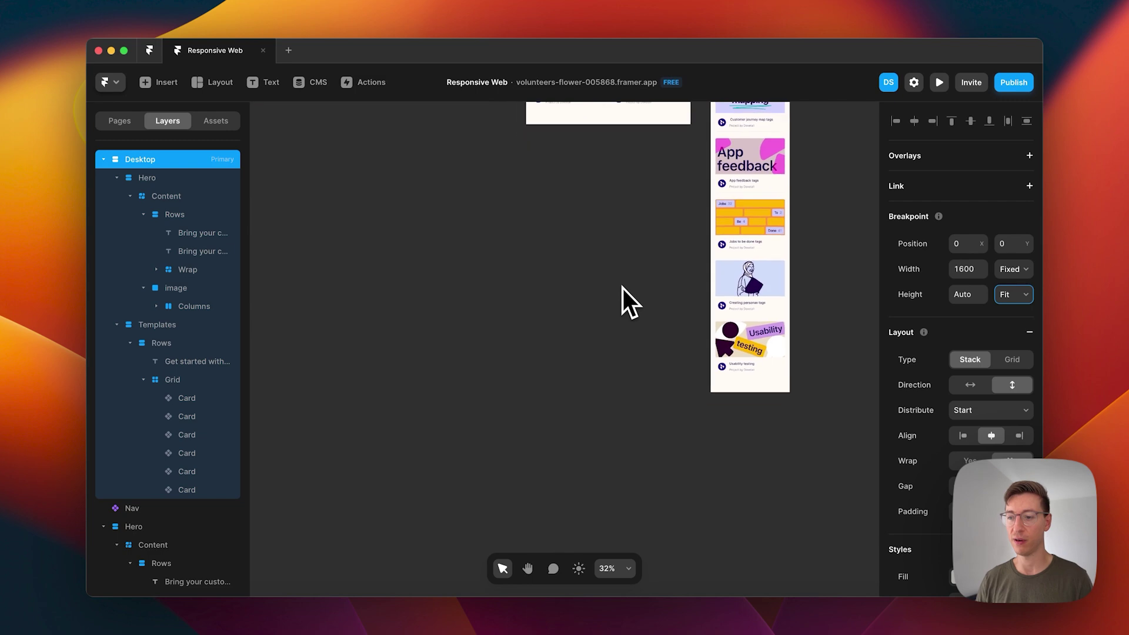
{"action": "scroll", "coordinate": [622, 286], "scroll_direction": "up", "scroll_amount": 5}
{"action": "scroll", "coordinate": [622, 286], "scroll_direction": "left", "scroll_amount": 3}
Step: Examine the Dovetail Nav component's Desktop, Tablet and Phone variants, and select its Desktop variant
{"action": "scroll", "coordinate": [560, 265], "scroll_direction": "down", "scroll_amount": 5}
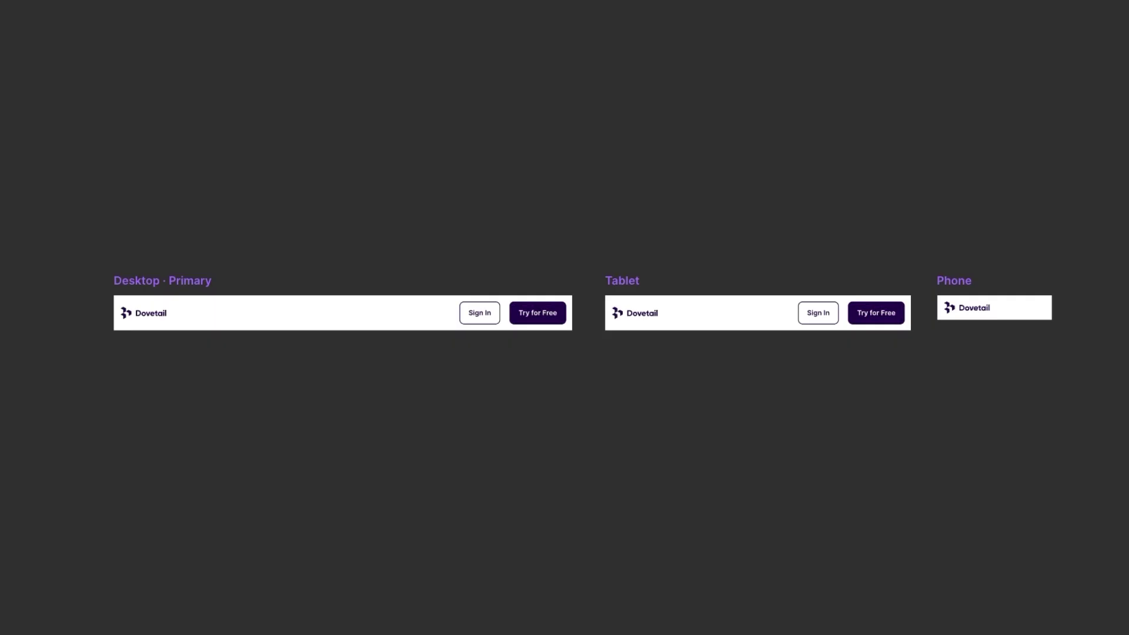
{"action": "scroll", "coordinate": [260, 580], "scroll_direction": "up", "scroll_amount": 2}
{"action": "scroll", "coordinate": [259, 580], "scroll_direction": "left", "scroll_amount": 2}
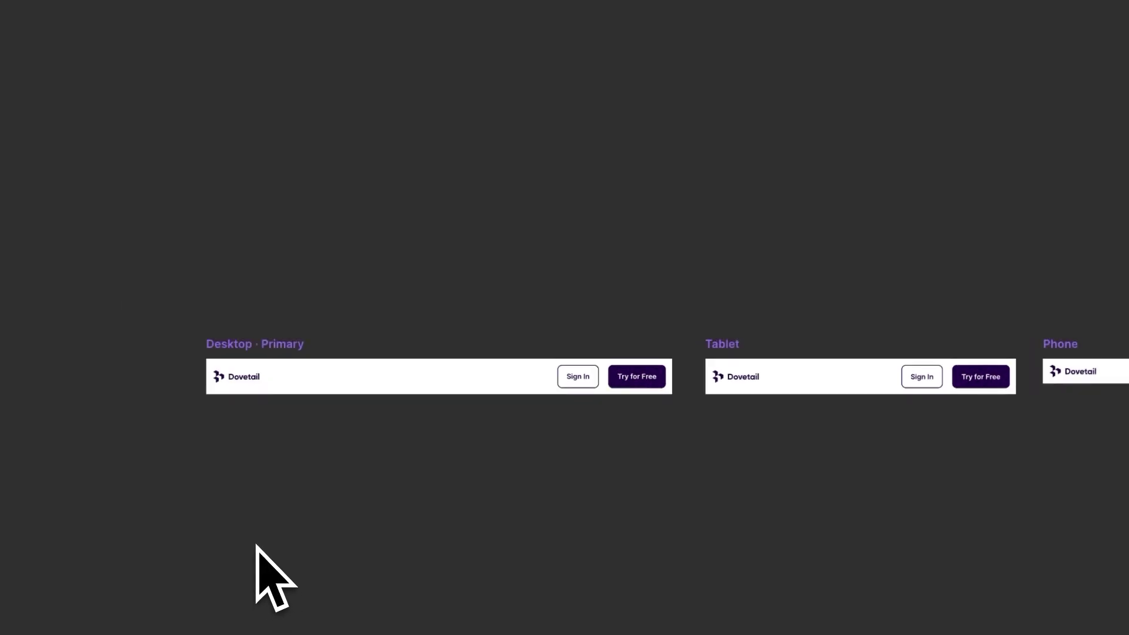
{"action": "scroll", "coordinate": [260, 483], "scroll_direction": "up", "scroll_amount": 5}
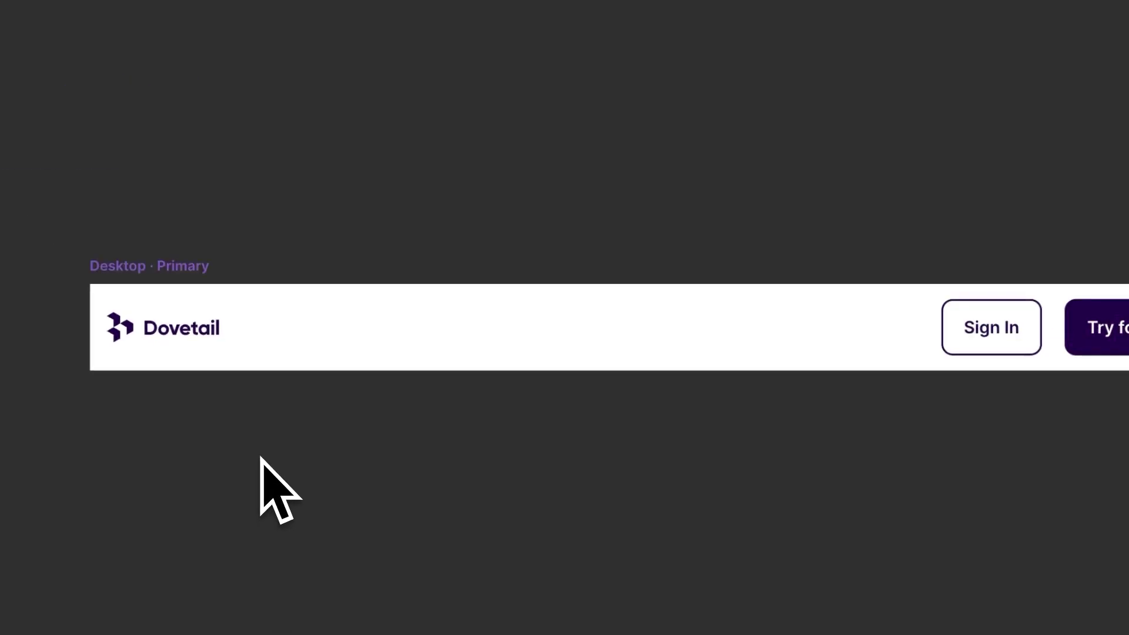
{"action": "scroll", "coordinate": [261, 458], "scroll_direction": "down", "scroll_amount": 5}
{"action": "left_click", "coordinate": [166, 353]}
{"action": "scroll", "coordinate": [404, 365], "scroll_direction": "right", "scroll_amount": 3}
{"action": "scroll", "coordinate": [403, 365], "scroll_direction": "down", "scroll_amount": 1}
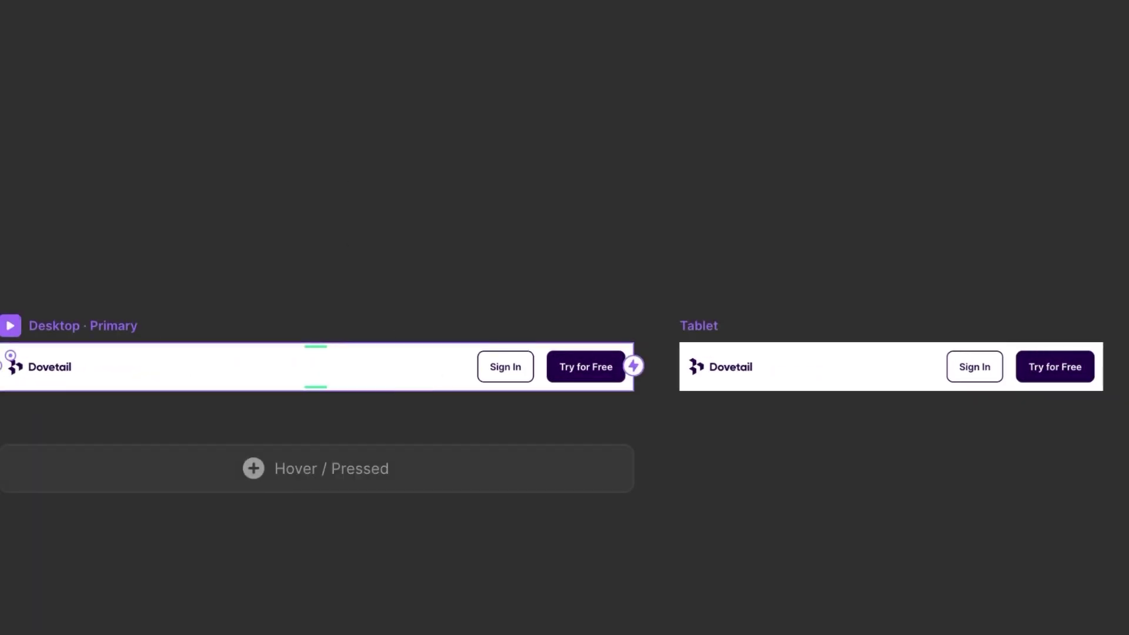
Step: Insert a Navbar Dark component above the Dovetail Nav variants, look at its own variants, and delete the inserted instance
{"action": "left_click_drag", "start_coordinate": [0, 143], "coordinate": [318, 157]}
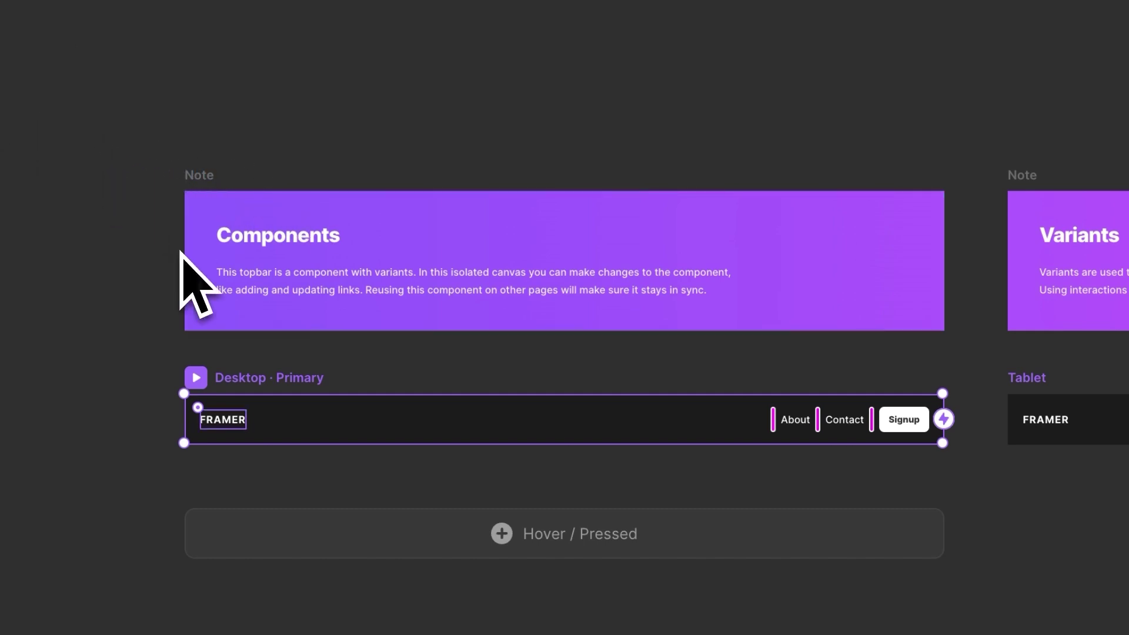
{"action": "left_click", "coordinate": [156, 491]}
{"action": "scroll", "coordinate": [155, 494], "scroll_direction": "right", "scroll_amount": 2}
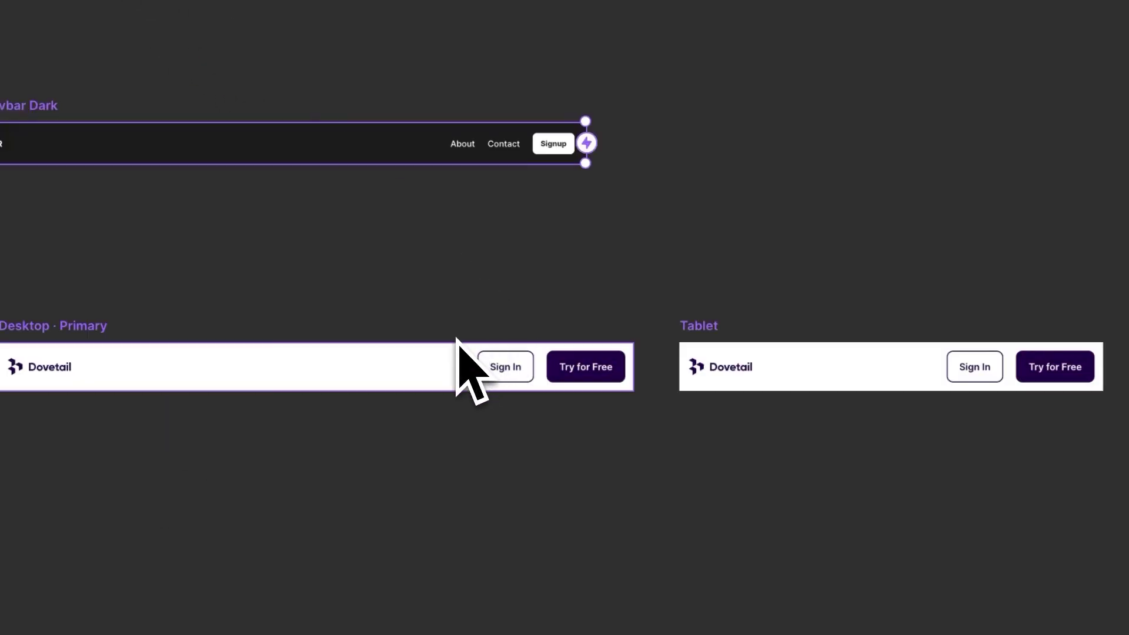
{"action": "key", "text": "Delete"}
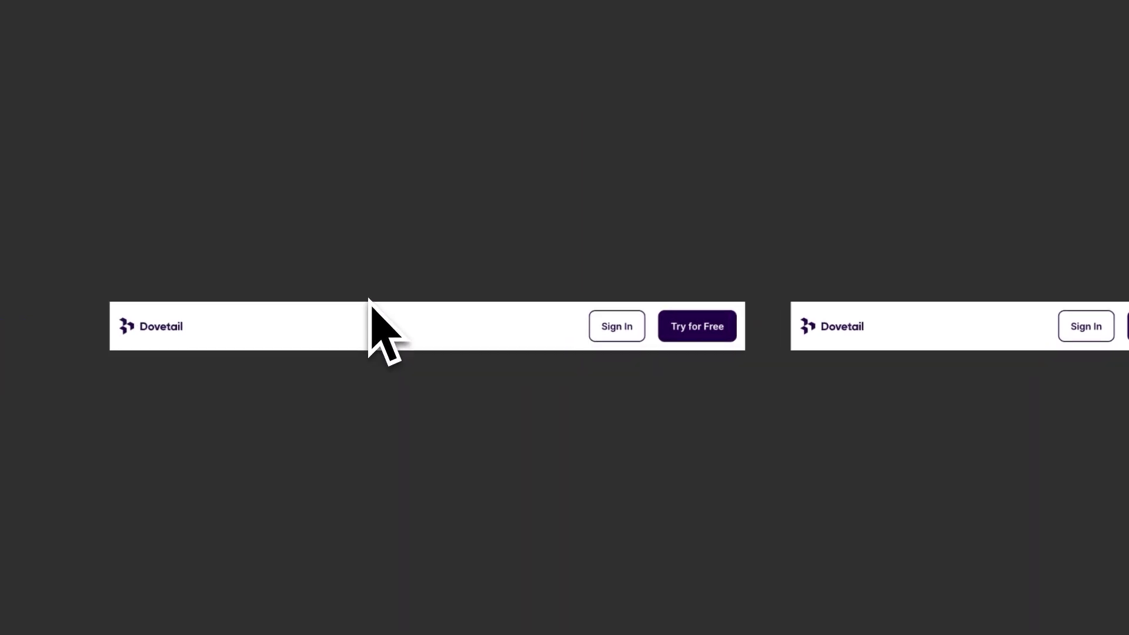
Step: Remove the Nav instance from the Desktop page and place the Nav component at the top of the page again
{"action": "left_click", "coordinate": [173, 285]}
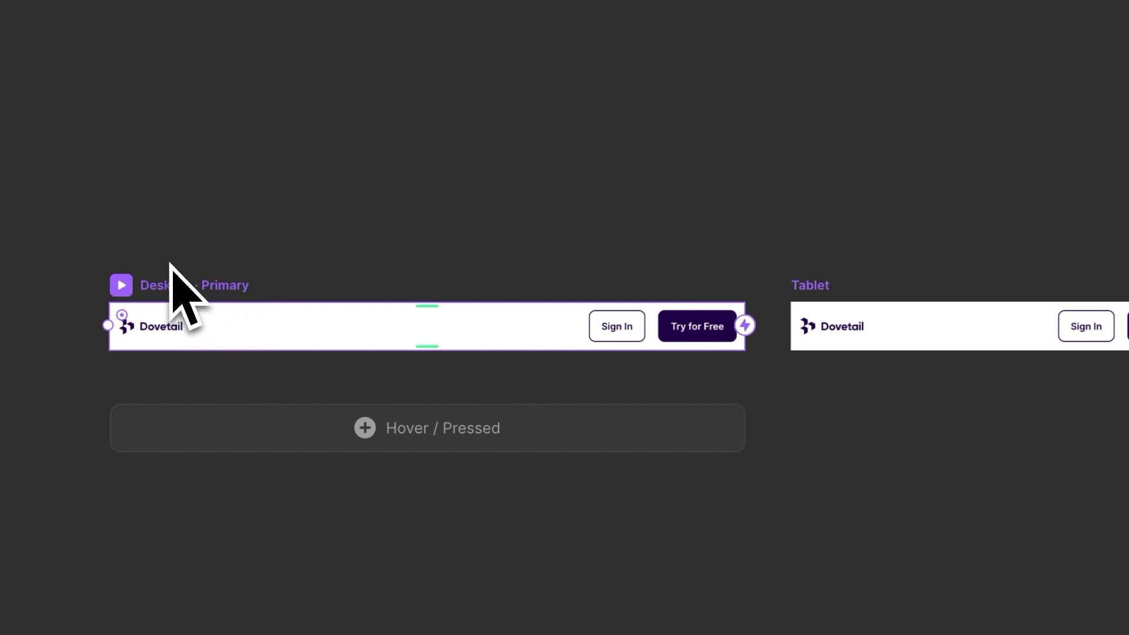
{"action": "scroll", "coordinate": [416, 245], "scroll_direction": "right", "scroll_amount": 5}
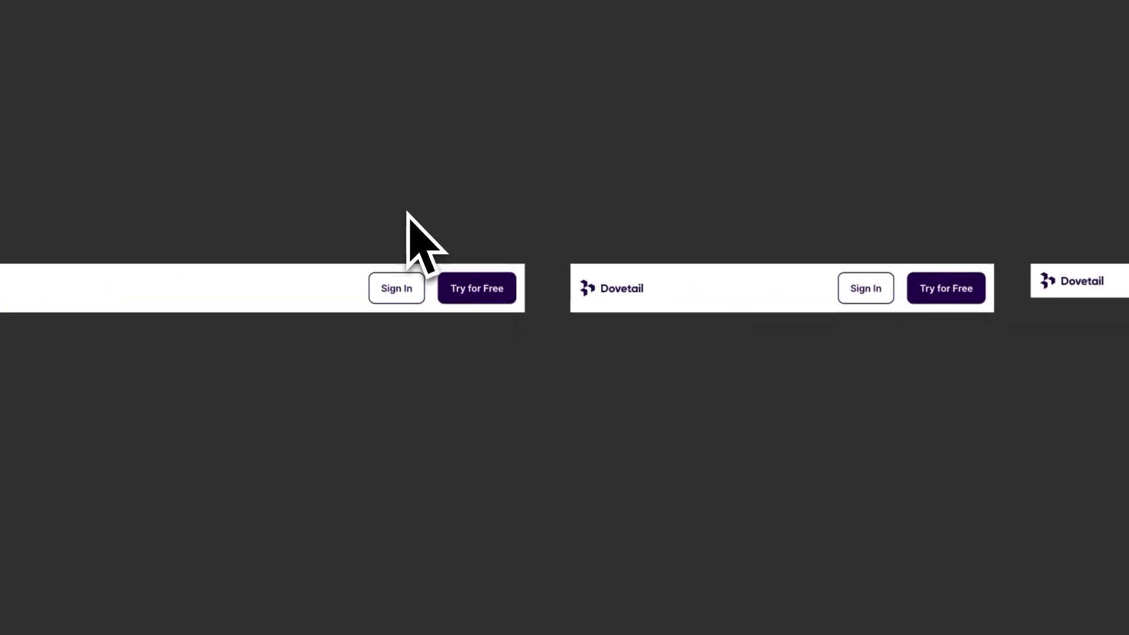
{"action": "left_click", "coordinate": [506, 235]}
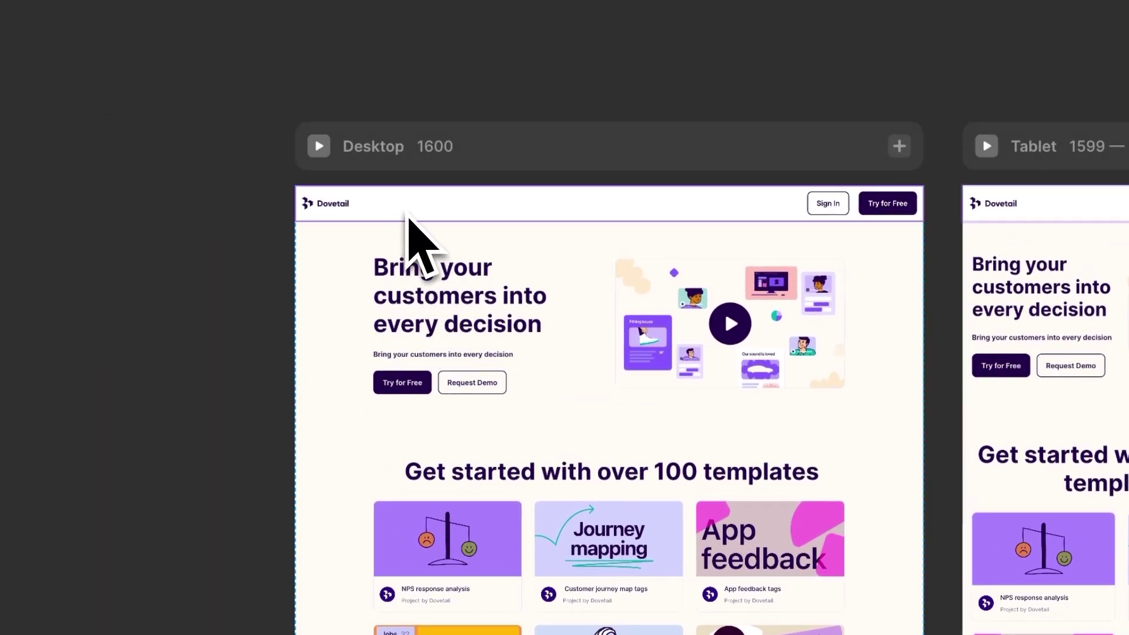
{"action": "key", "text": "Delete"}
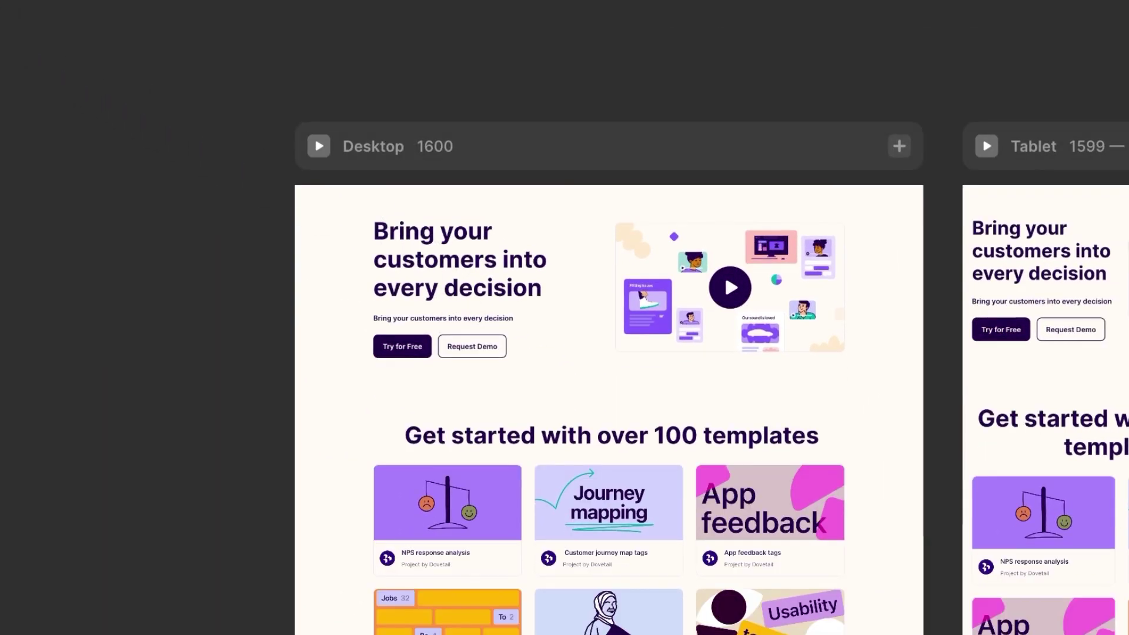
{"action": "left_click_drag", "start_coordinate": [0, 159], "coordinate": [434, 215]}
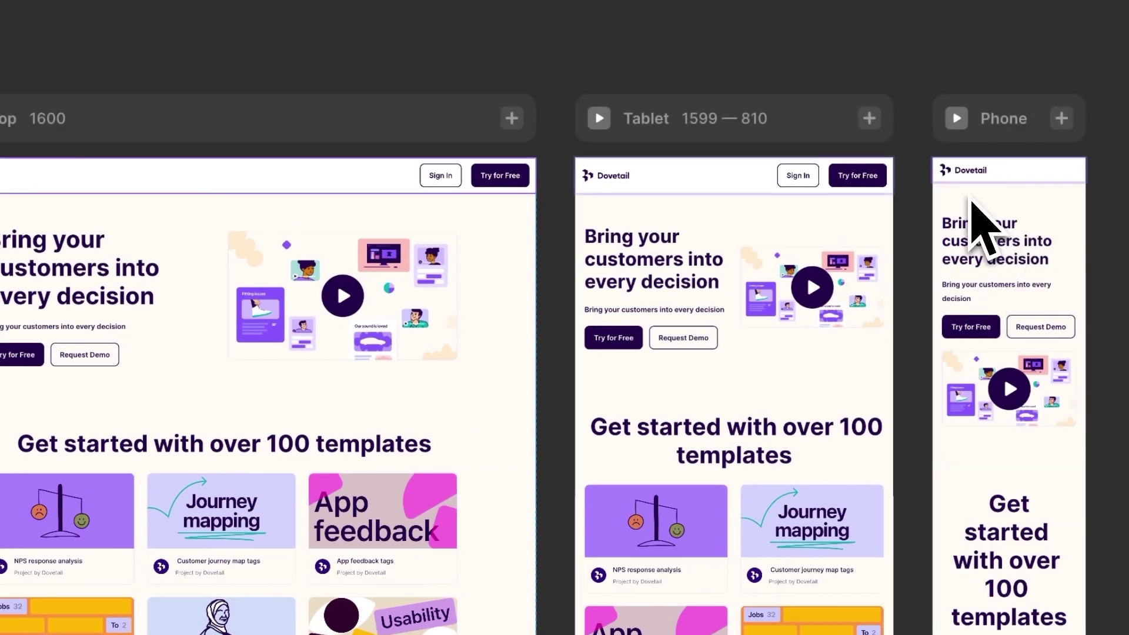
{"action": "left_click", "coordinate": [978, 189]}
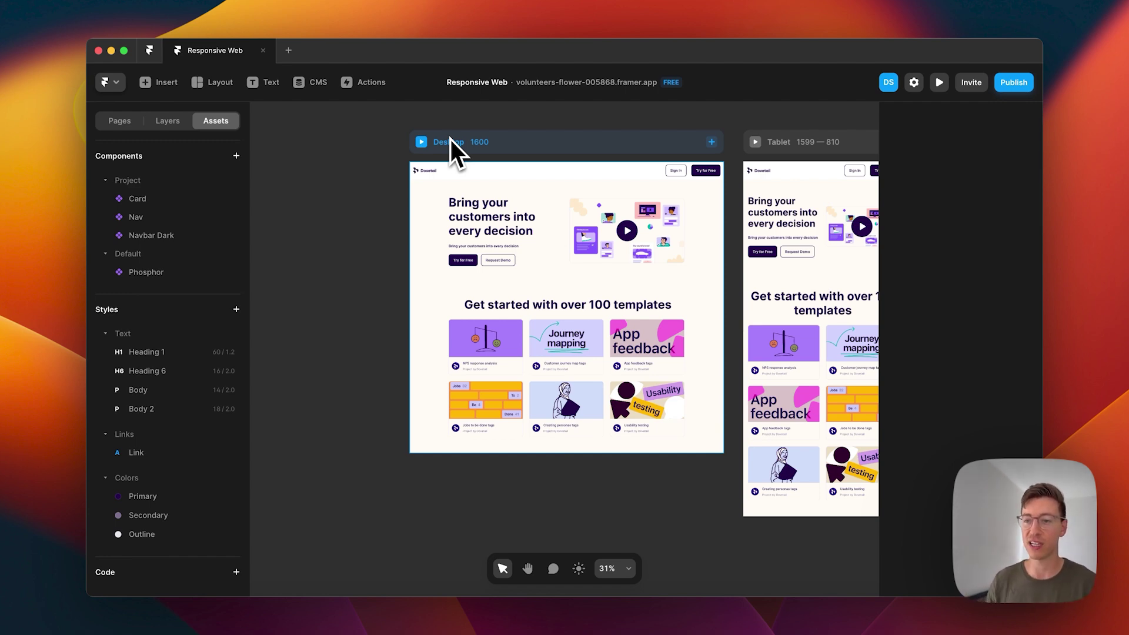
Step: Preview the Desktop page with its navigation bar while resizing the preview width, and exit the preview
{"action": "left_click", "coordinate": [421, 142]}
{"action": "left_click_drag", "start_coordinate": [1017, 343], "coordinate": [1030, 386]}
{"action": "key", "text": "Escape"}
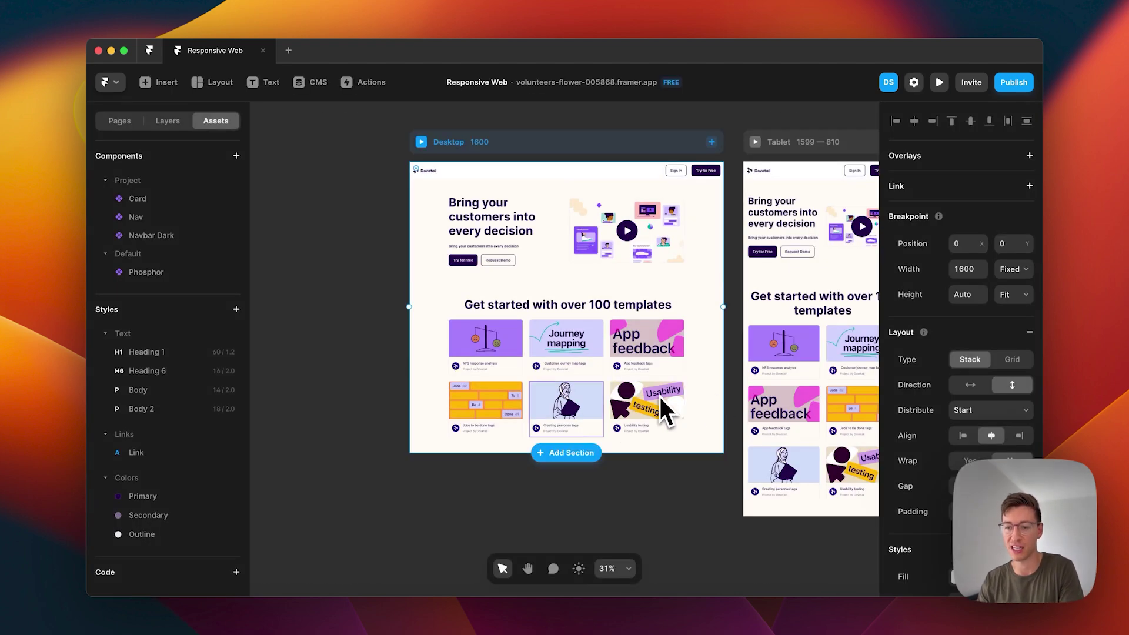